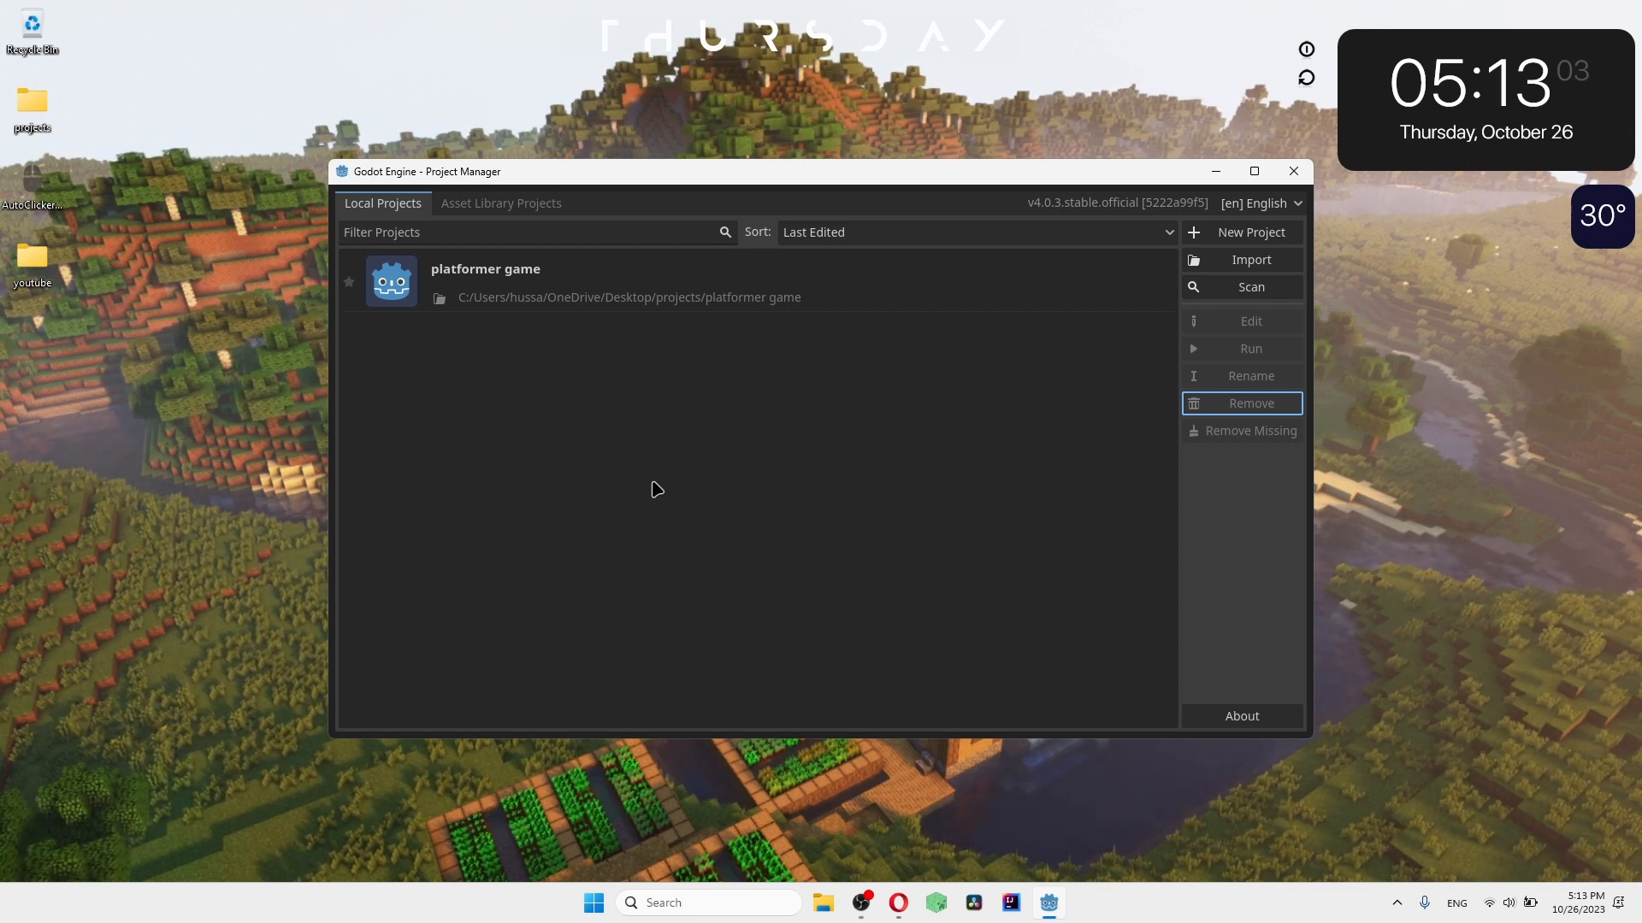
Step: Create a new project named tutorial in the projects/tutorials/godot folder with the Mobile renderer and Git version control metadata
click(1263, 233)
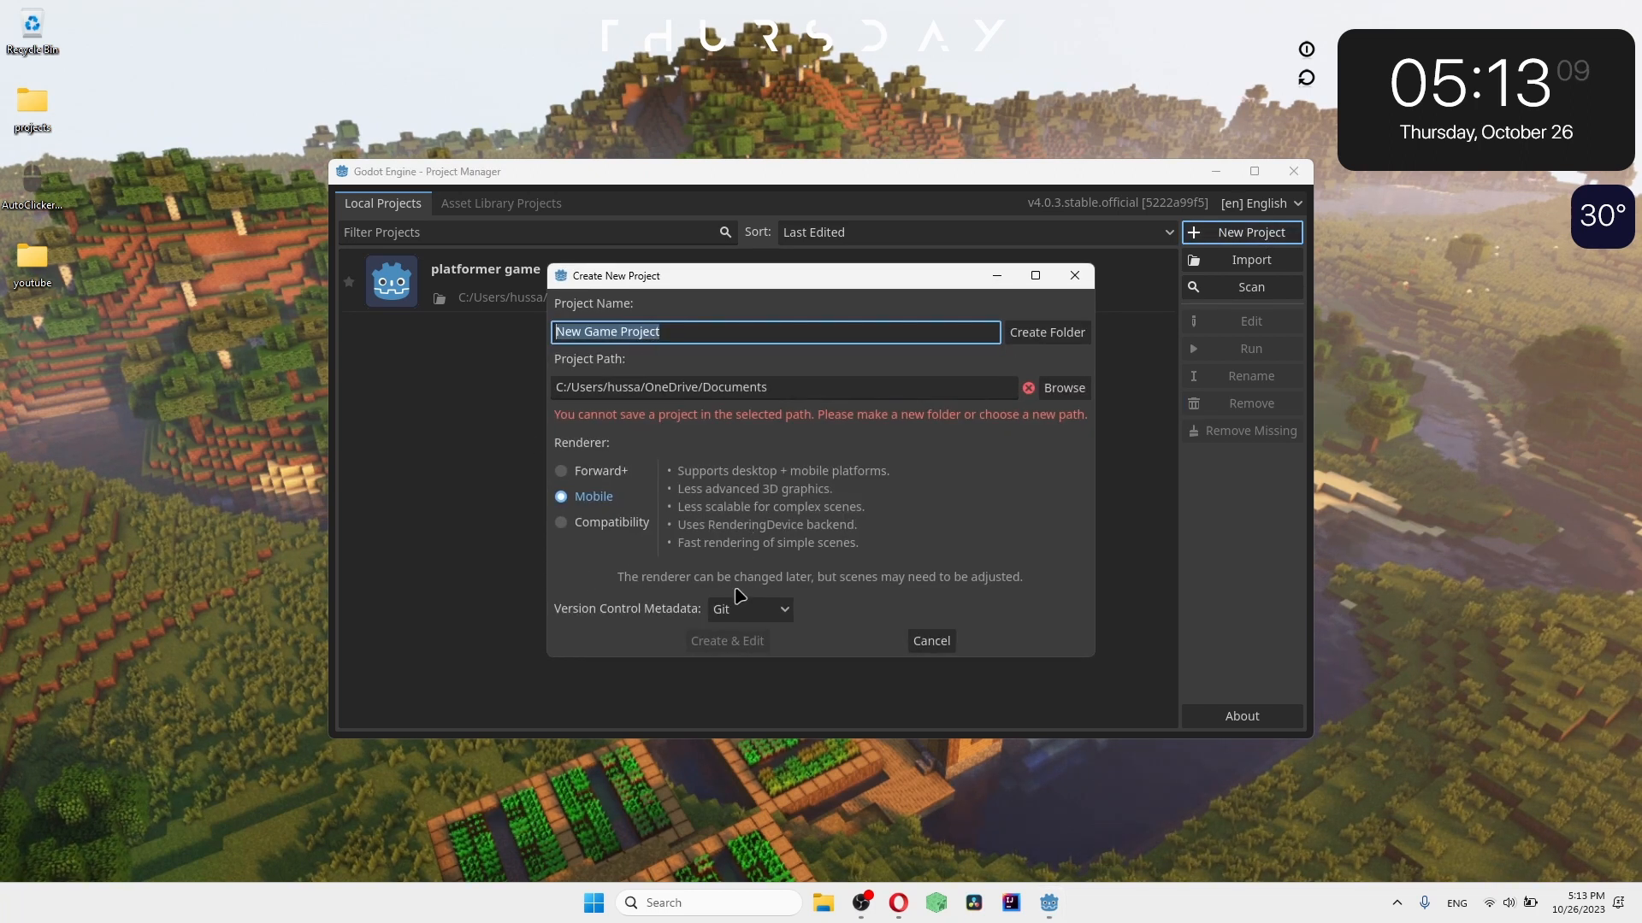
text(tutorial)
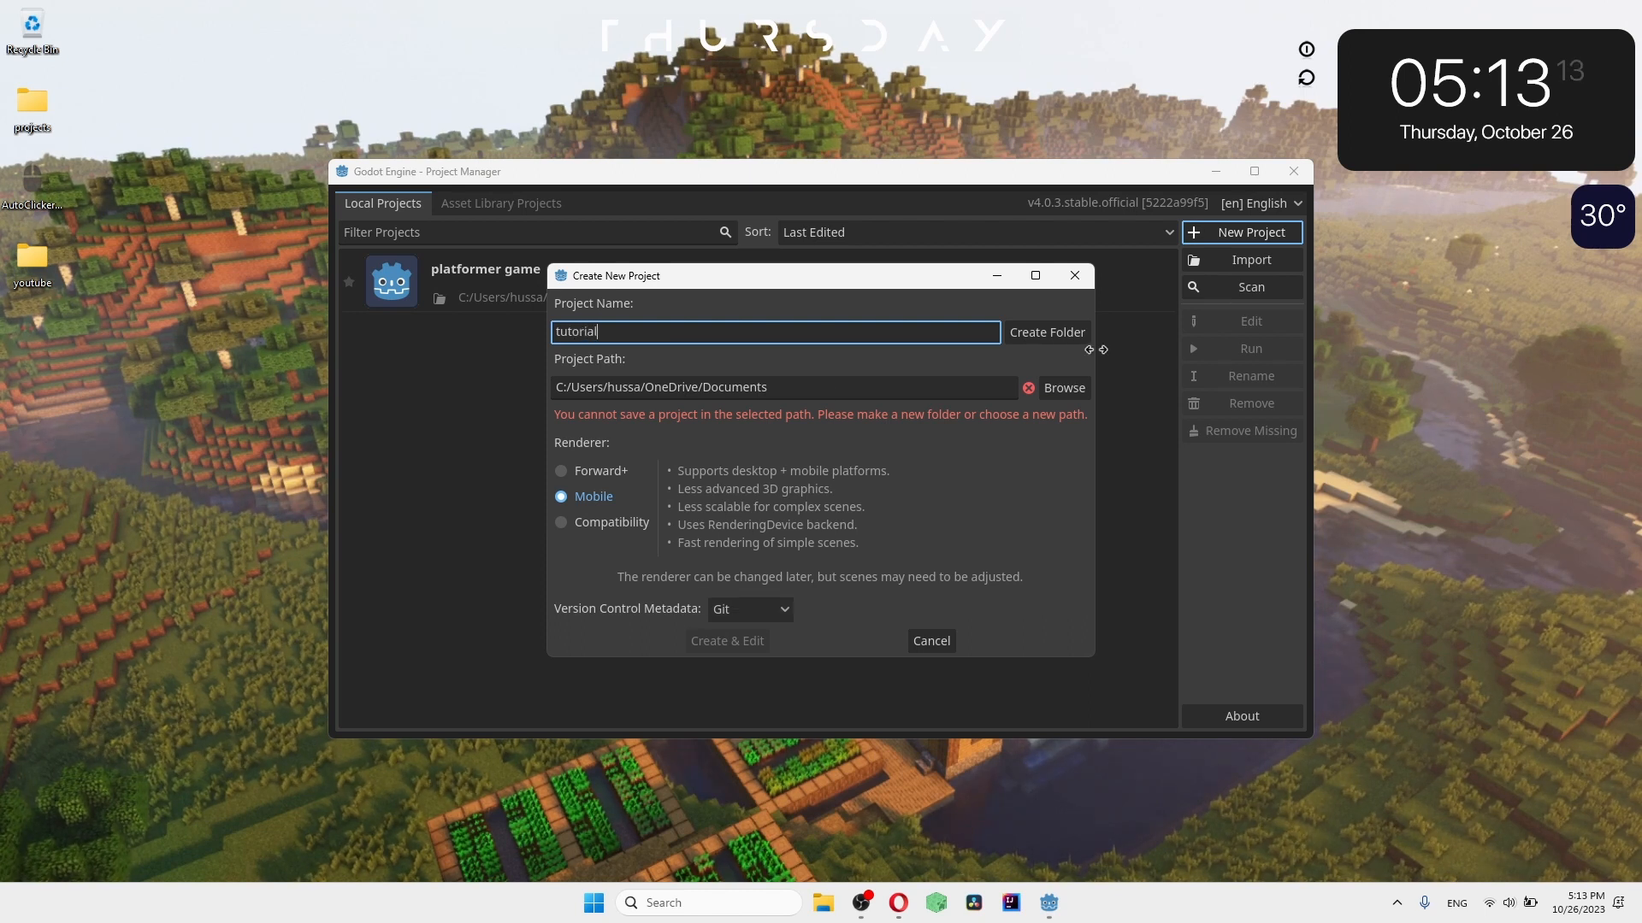
click(1062, 387)
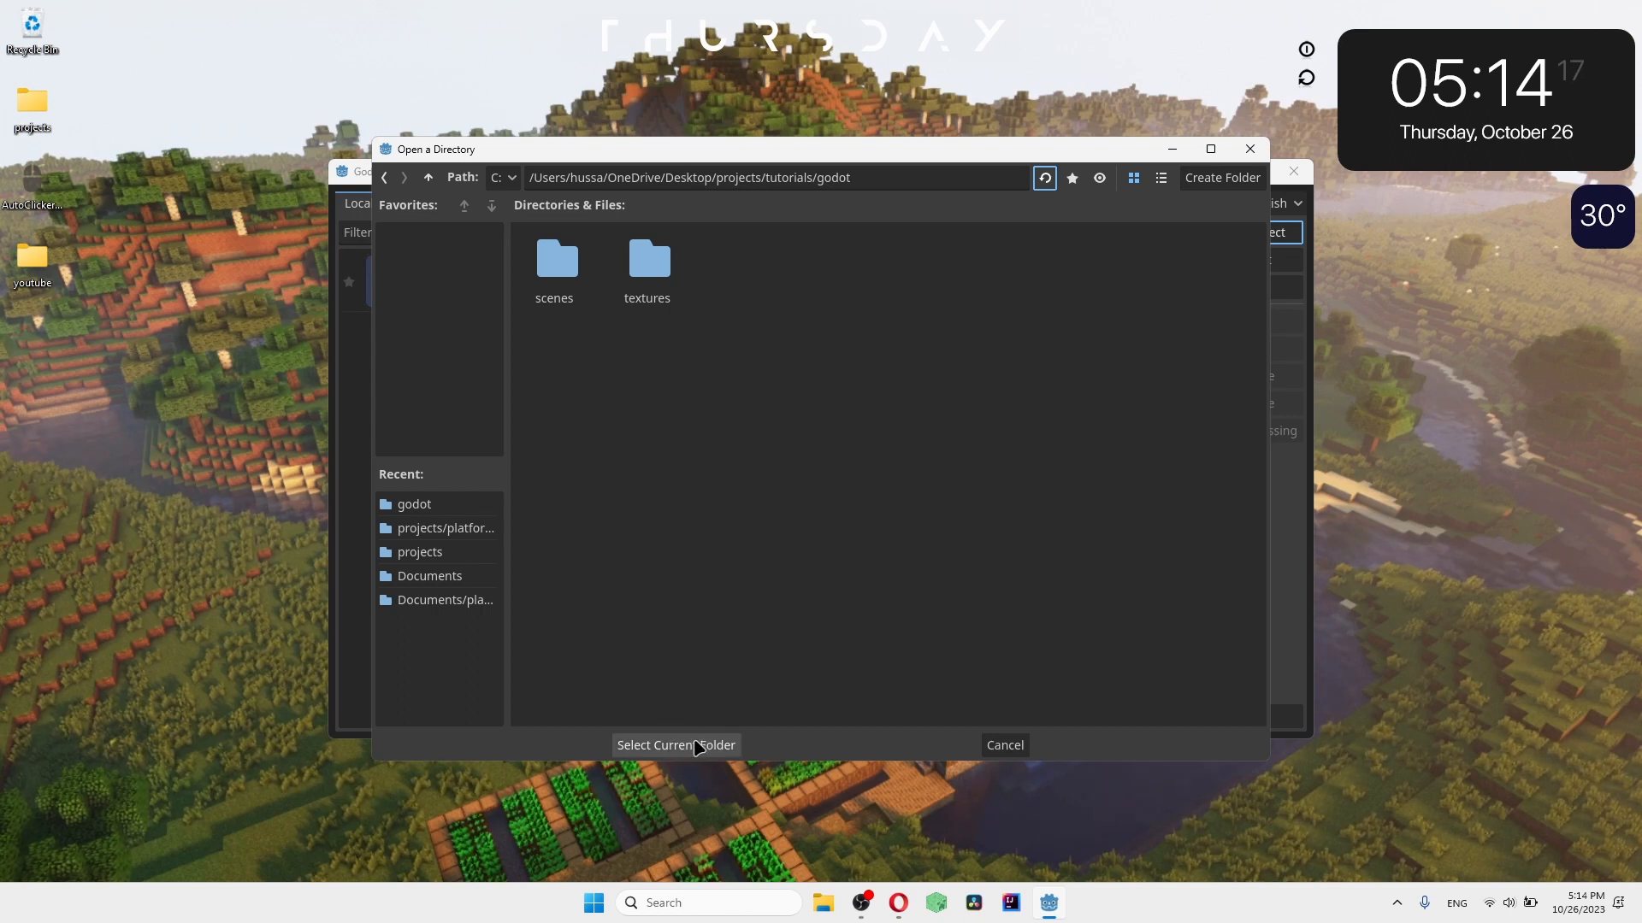
click(697, 745)
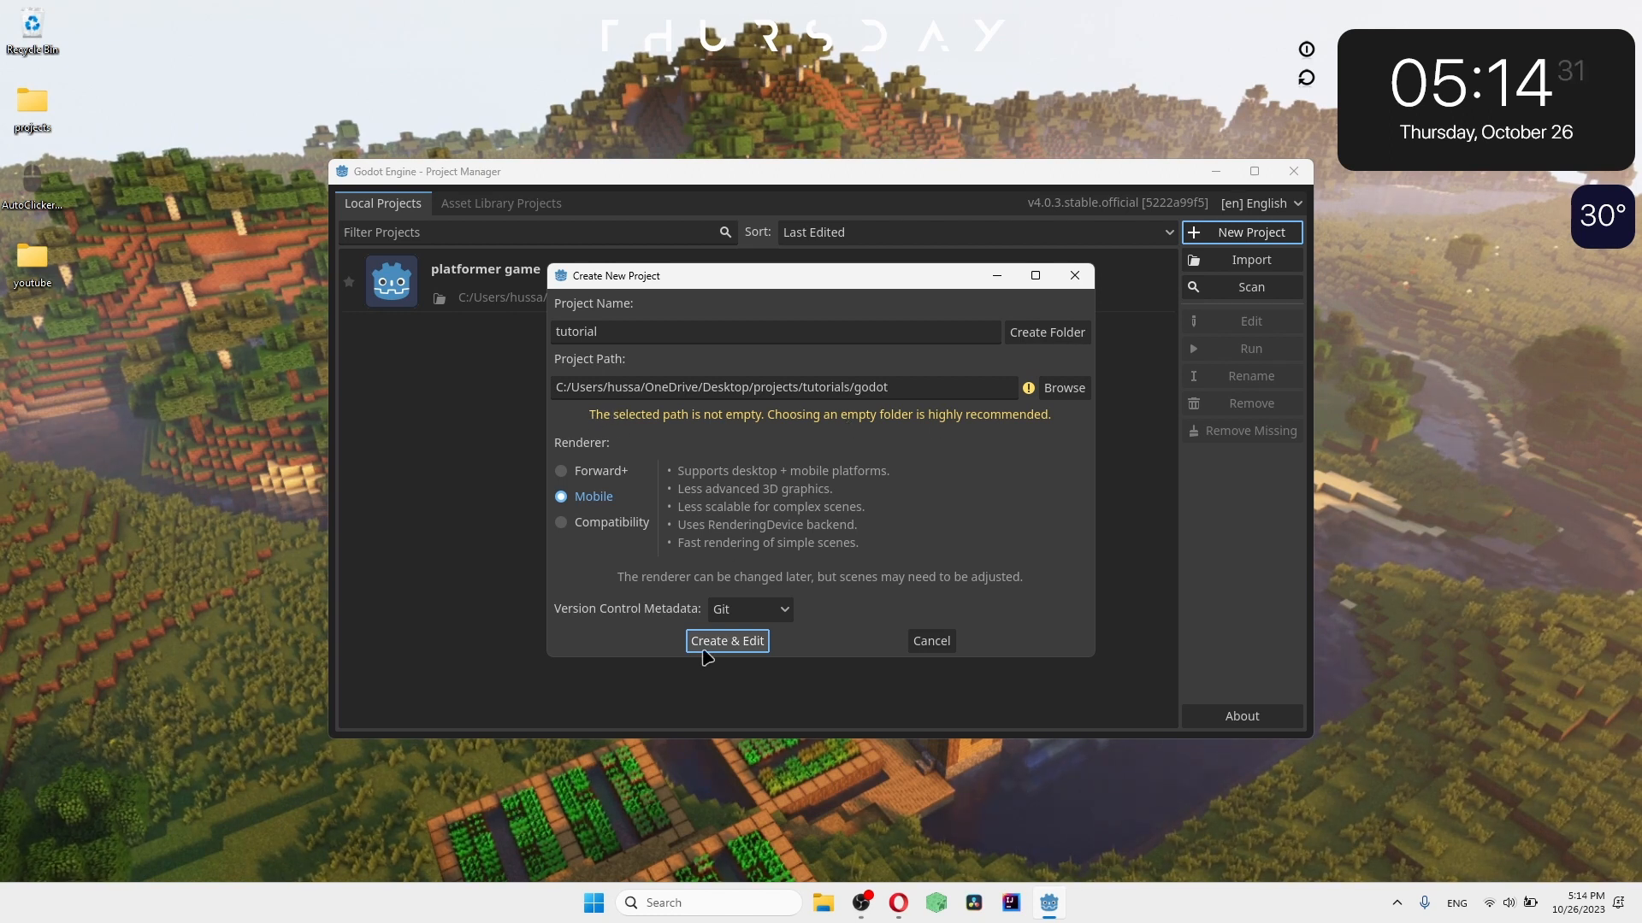
click(741, 612)
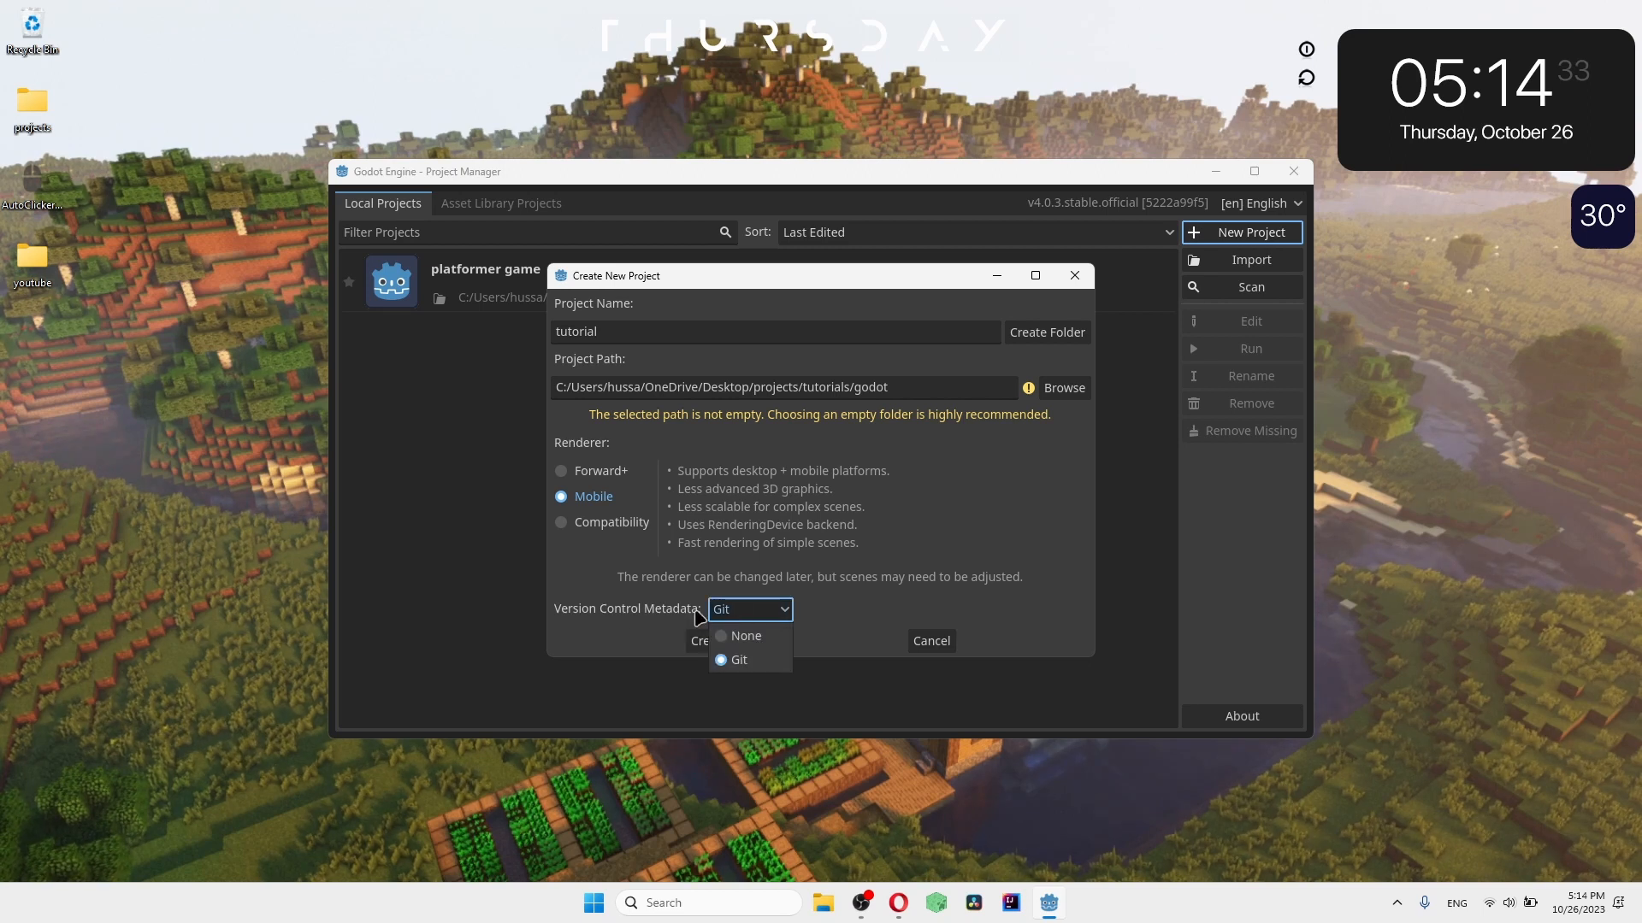
click(728, 548)
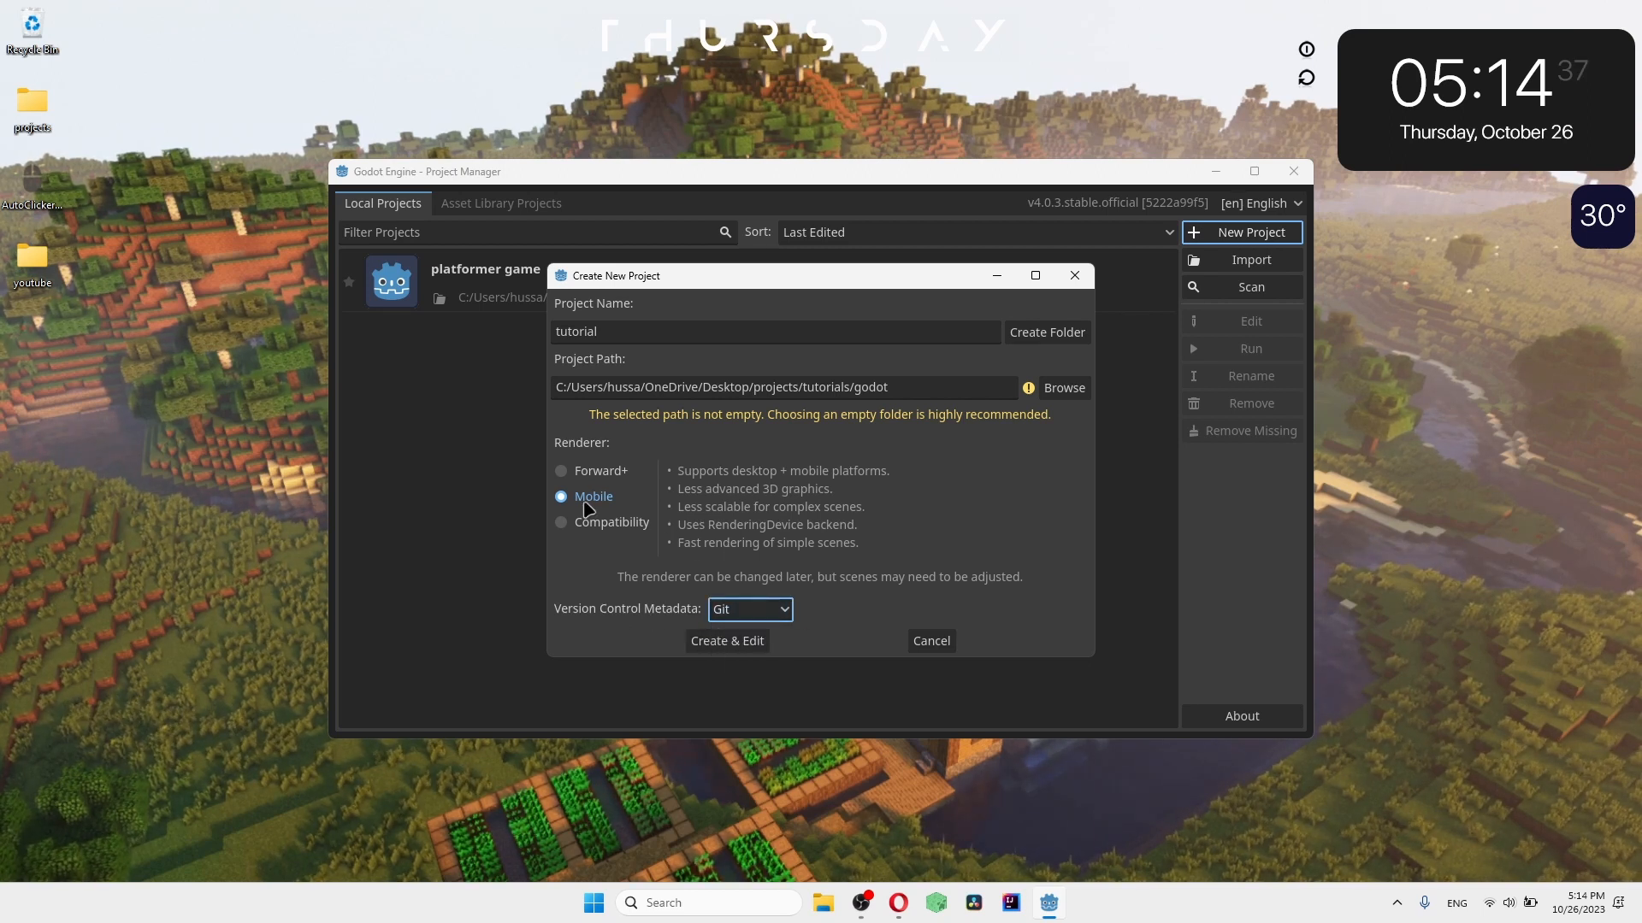
click(742, 643)
click(741, 505)
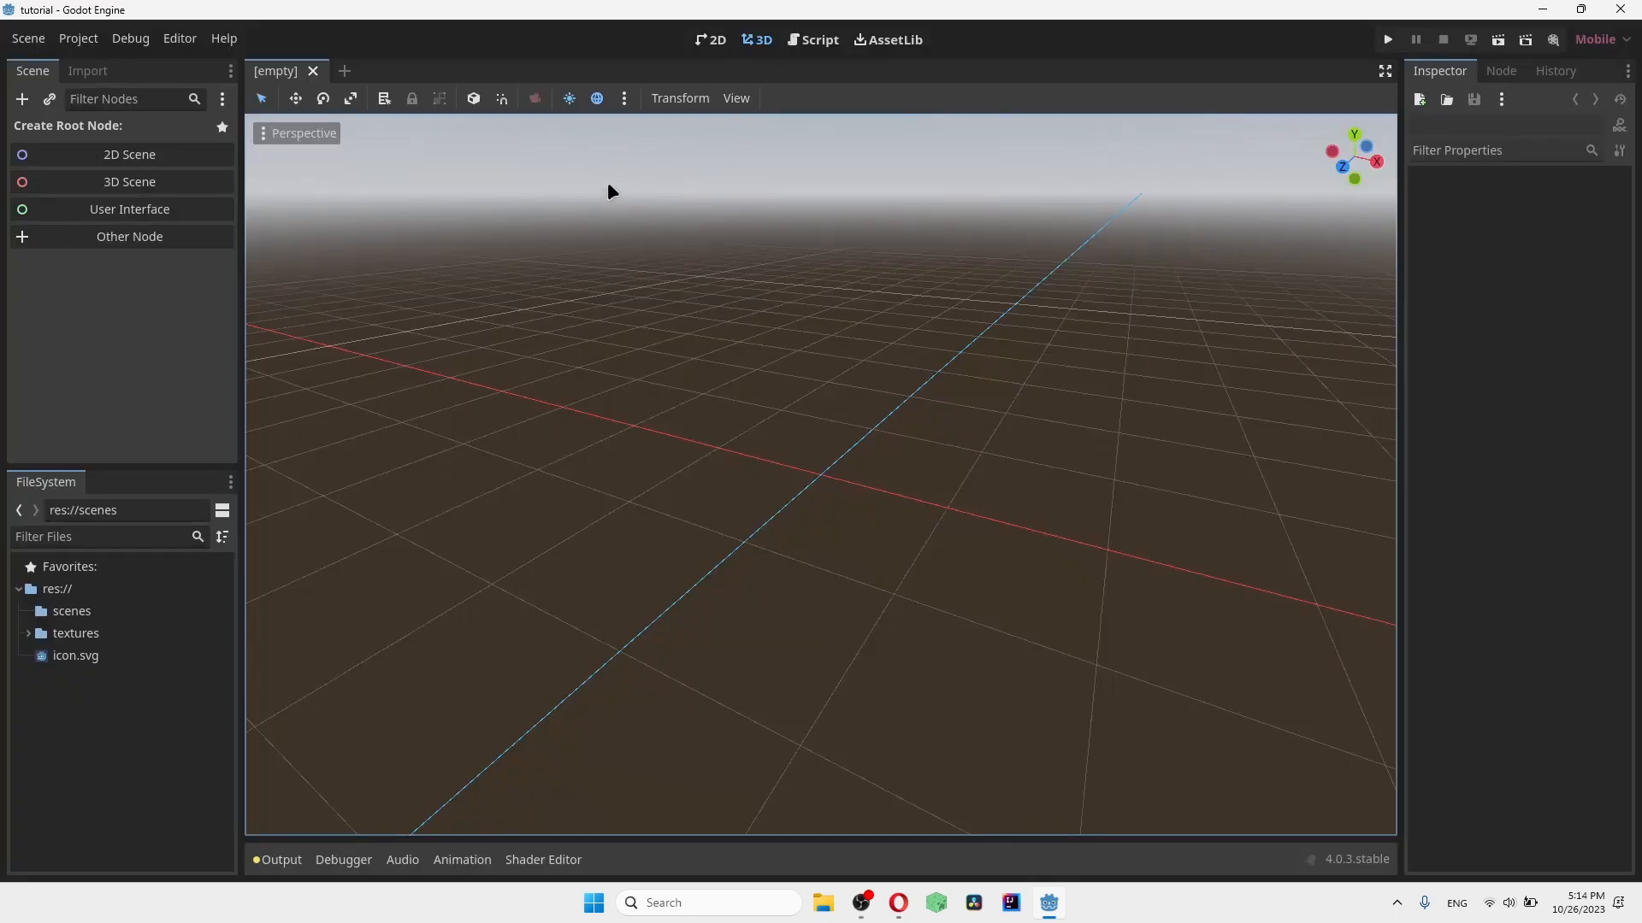
Step: Switch the editor to the 2D workspace
click(709, 40)
scroll(744, 487, down, 2)
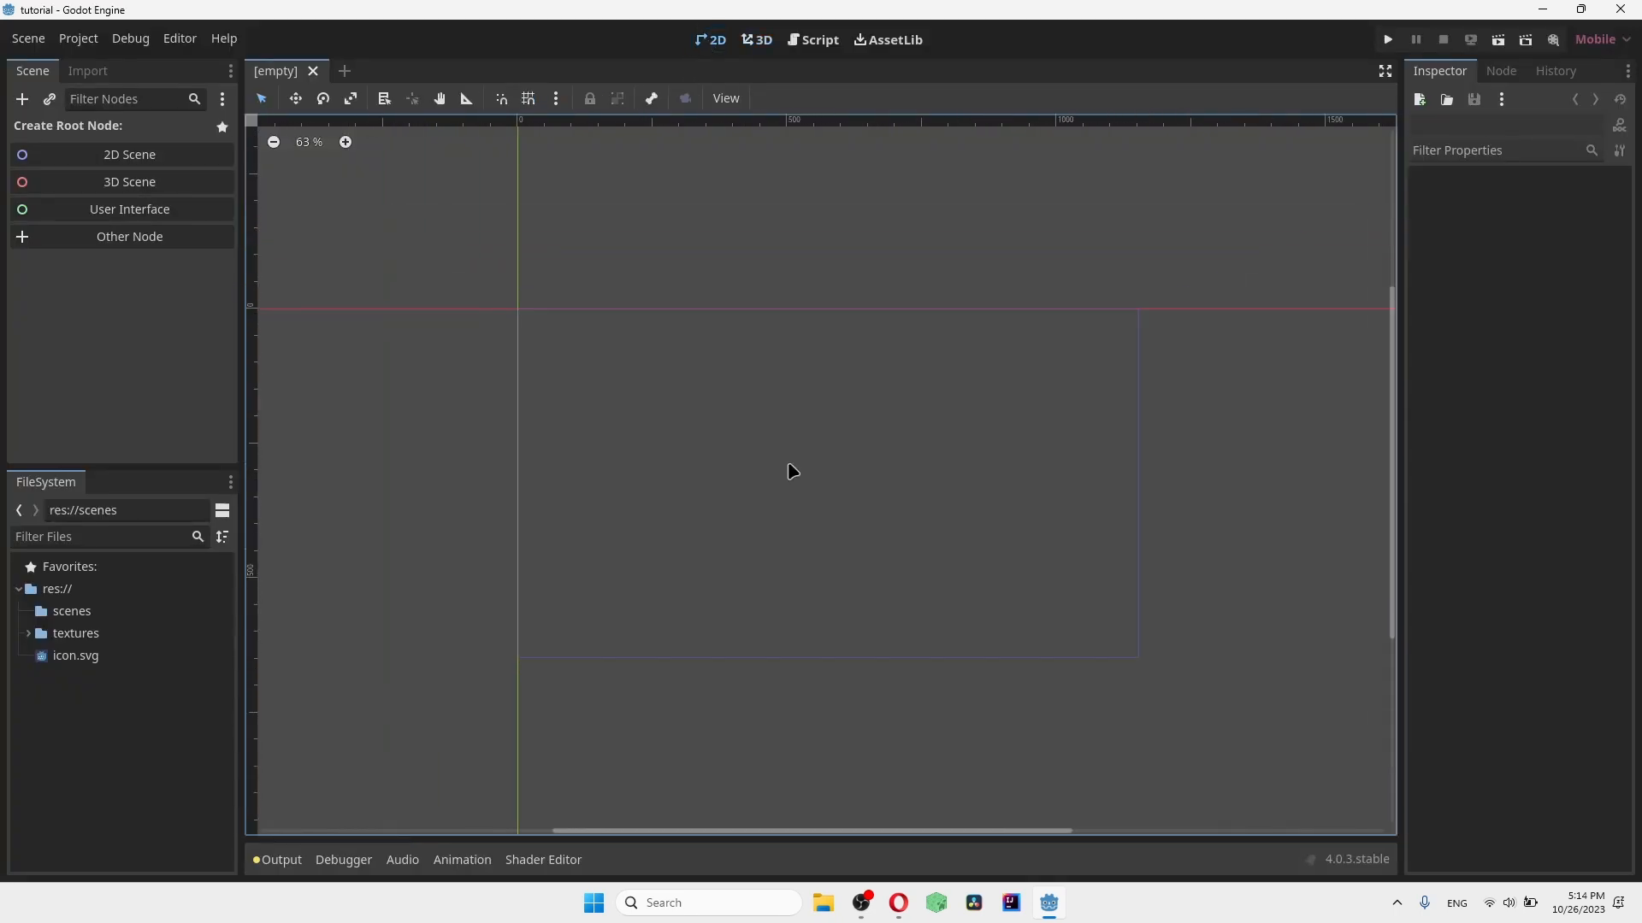
middle_drag(861, 464, 637, 496)
scroll(684, 483, up, 1)
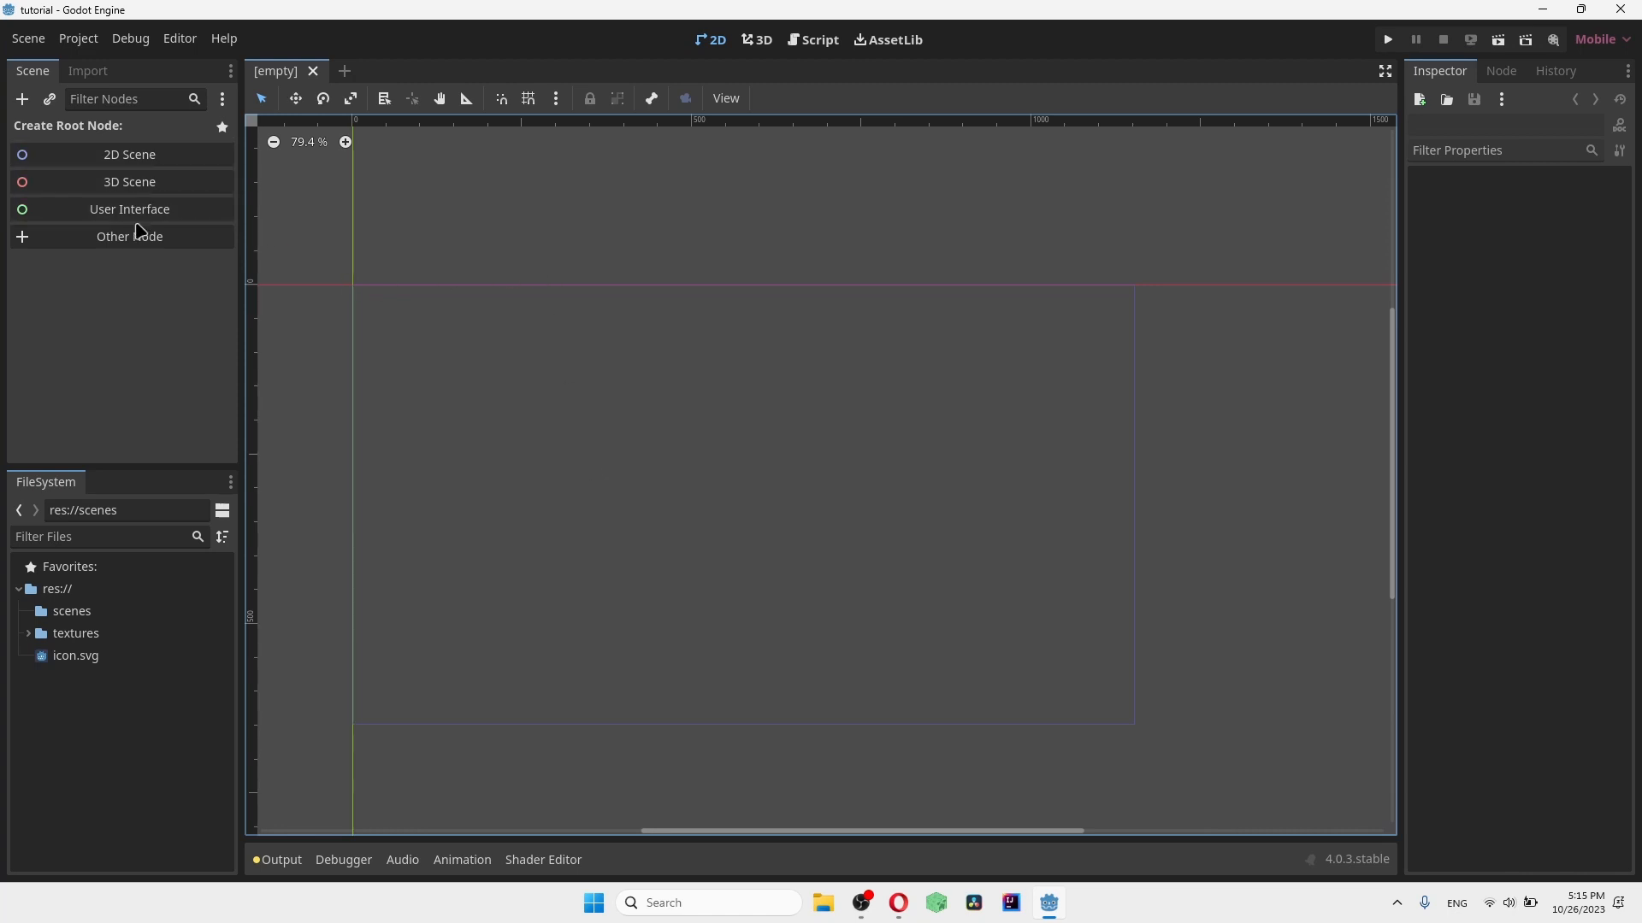
click(345, 73)
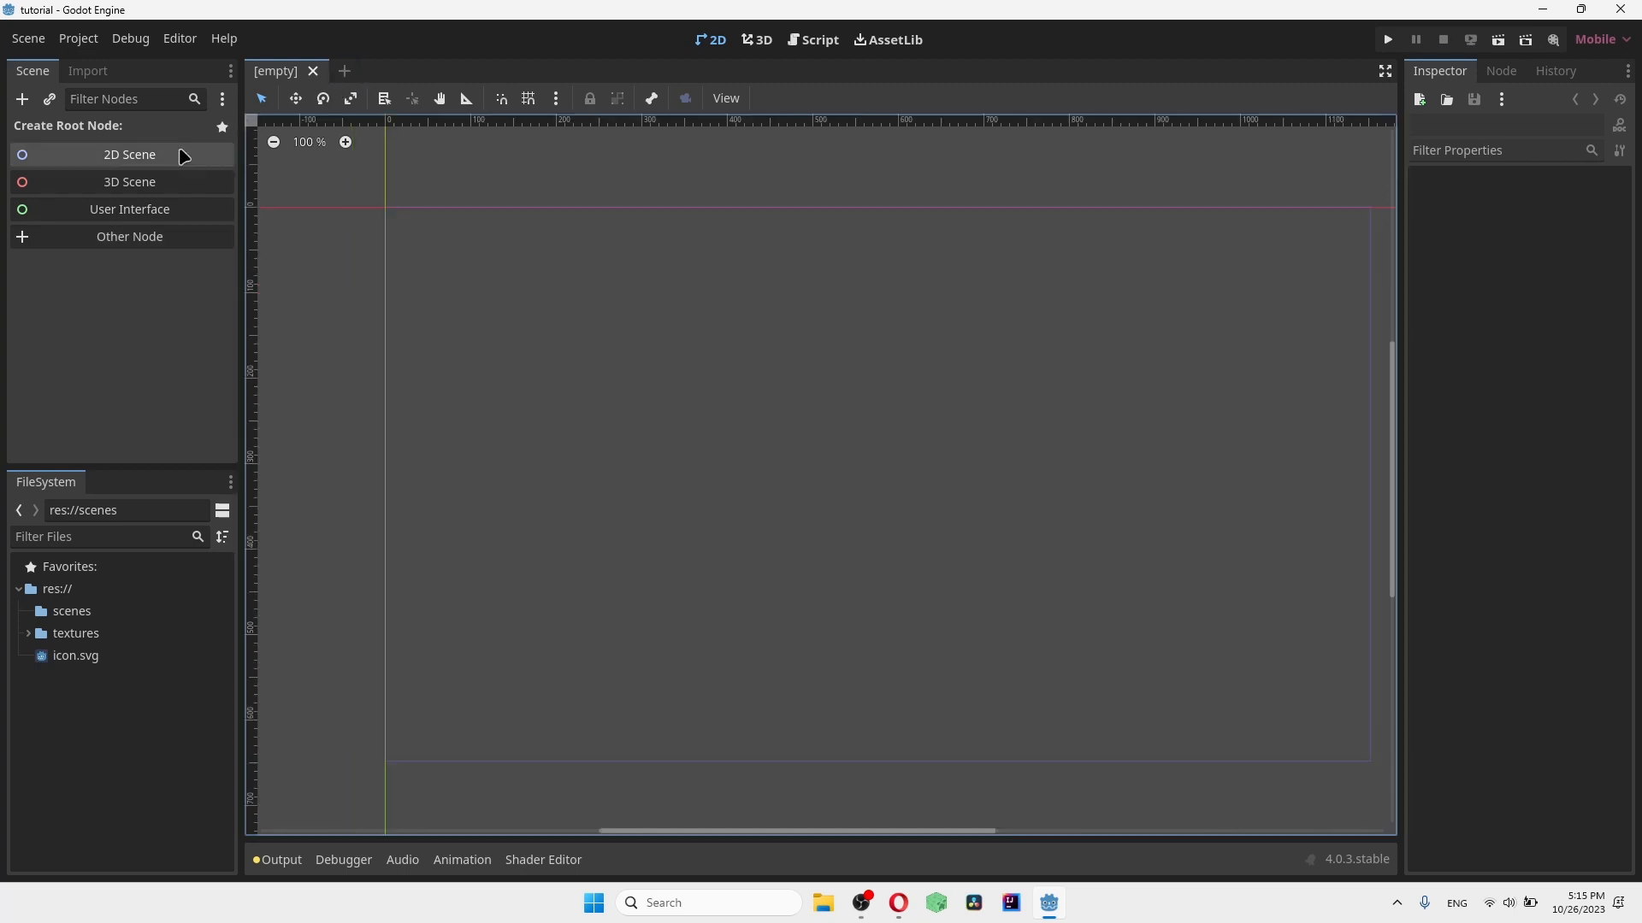
Step: Create a 2D scene root node and rename it world
click(108, 157)
right_click(105, 129)
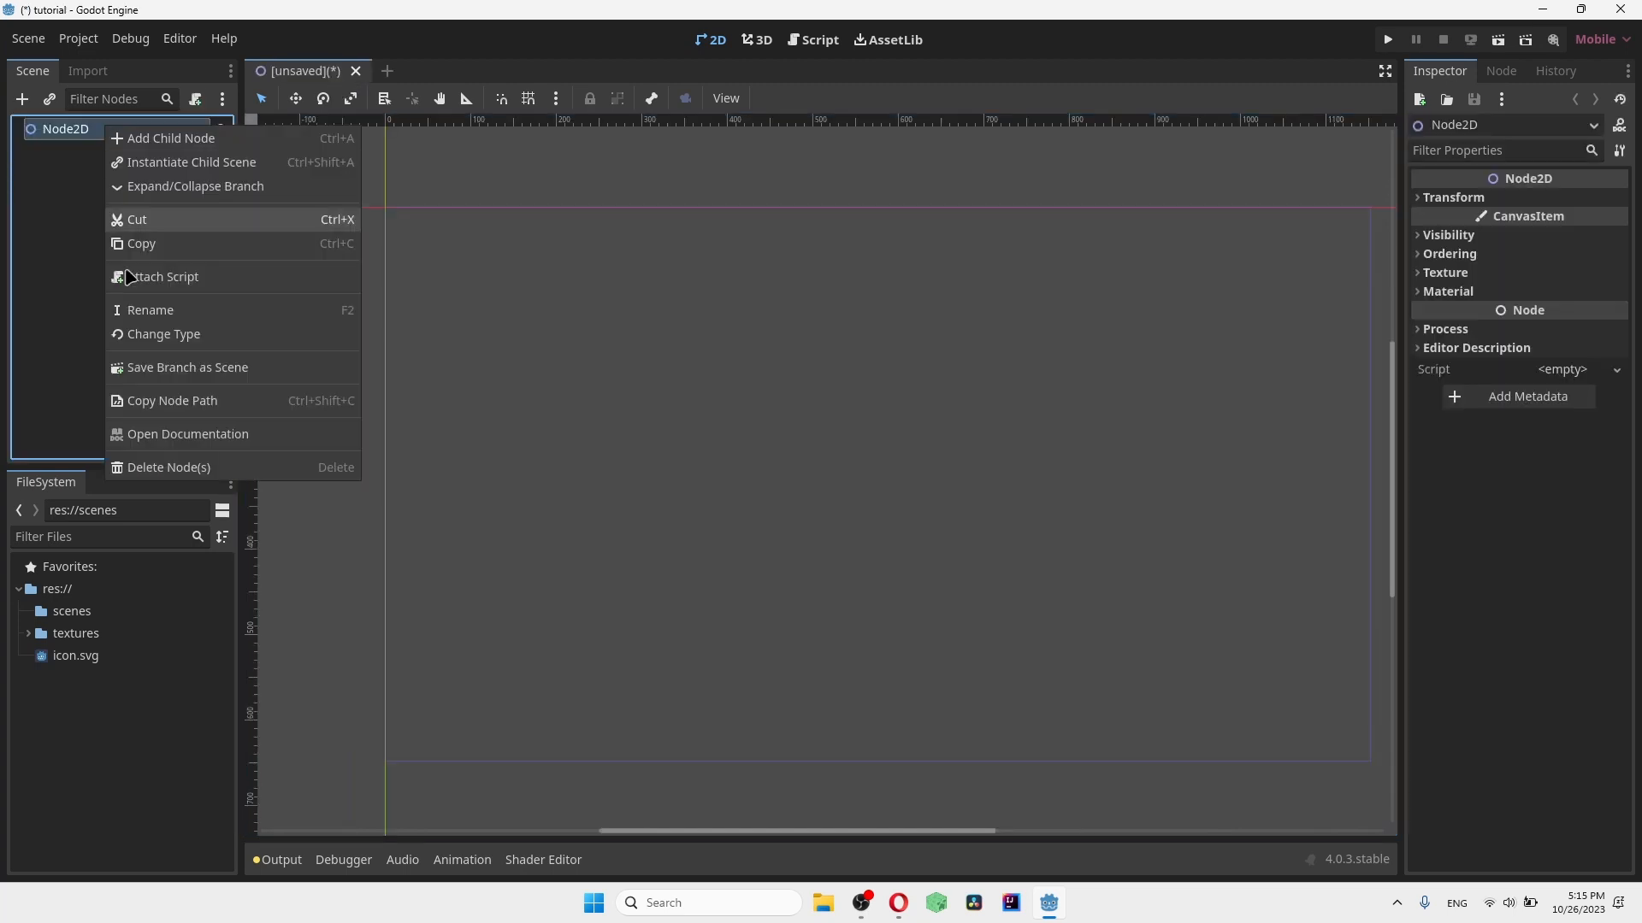
click(161, 310)
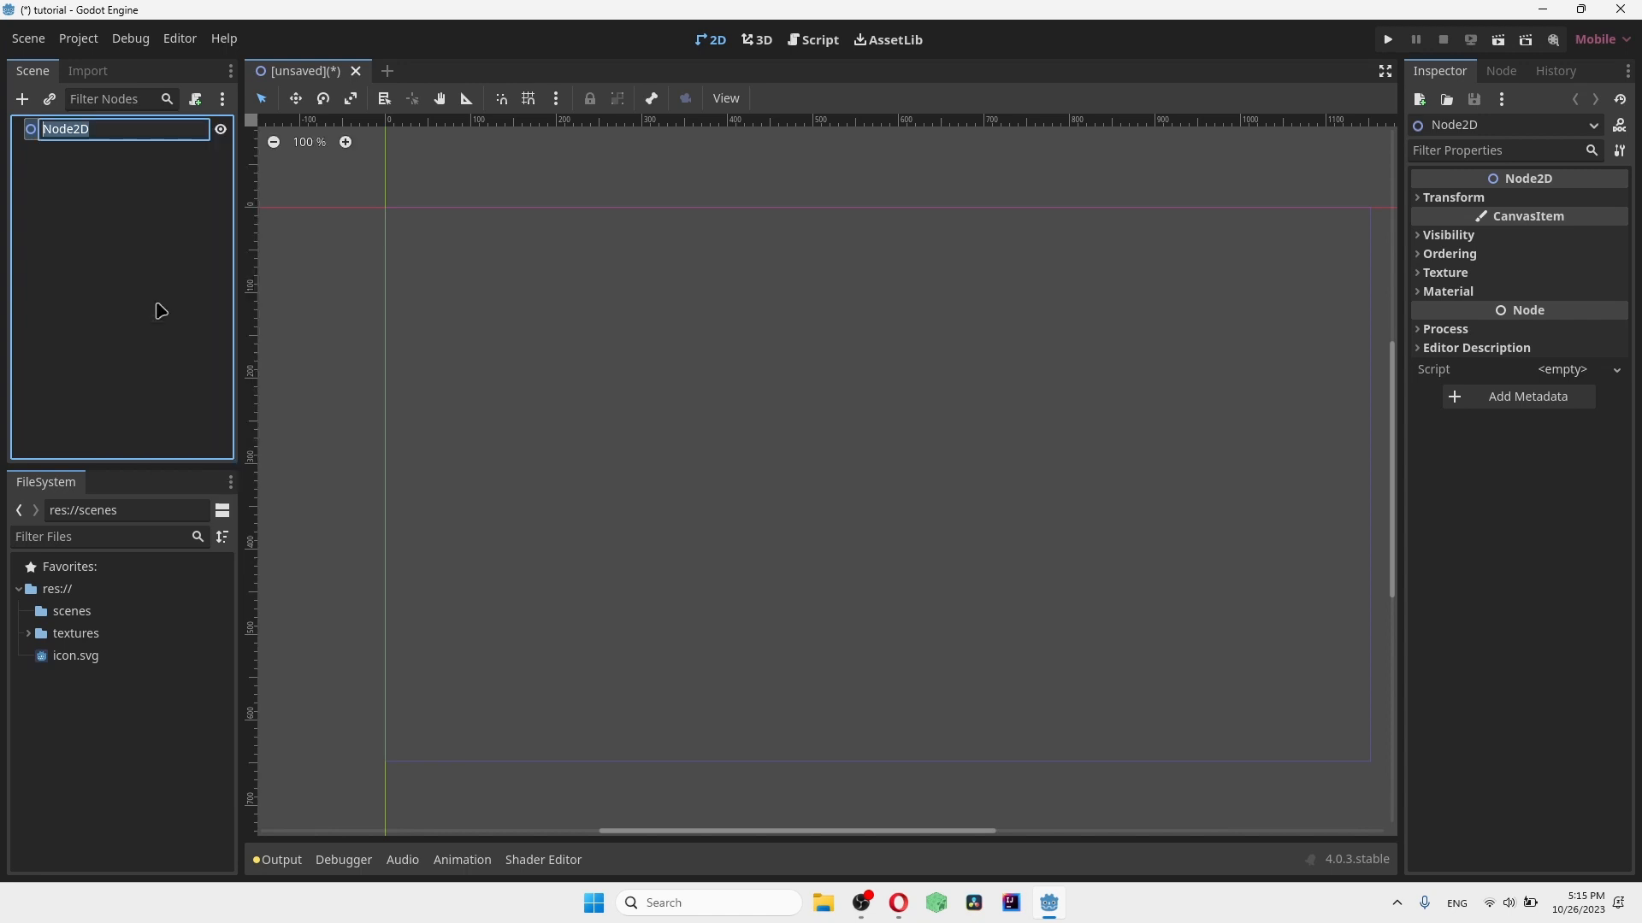
text(world)
key(Return)
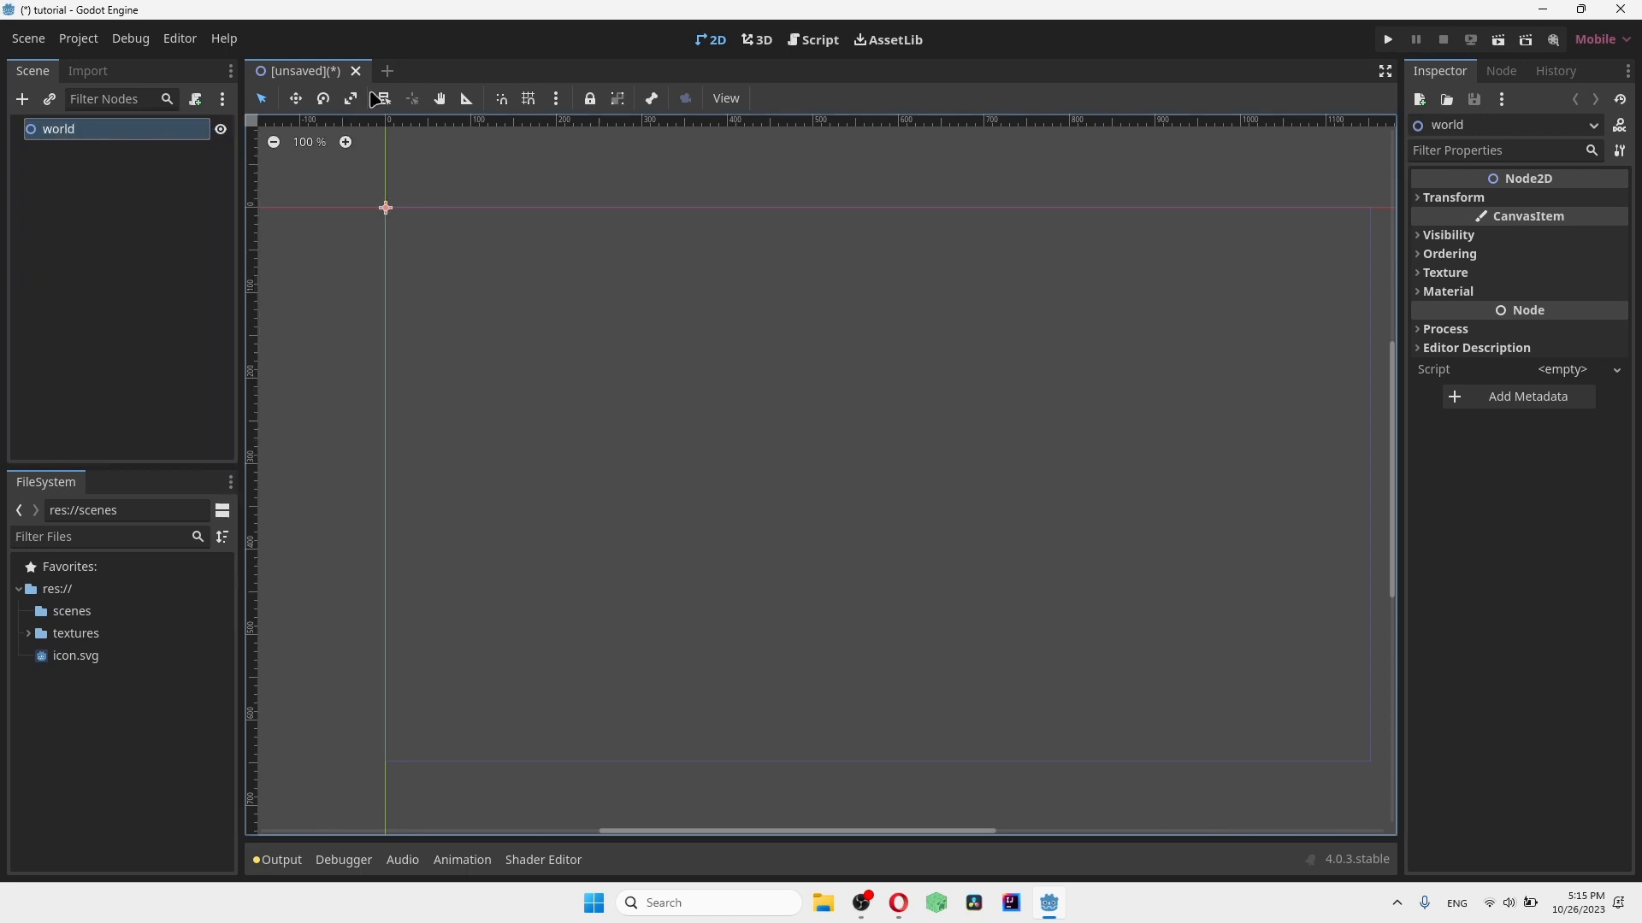
Step: Save the scene as world.tscn in the scenes folder
key(ctrl+s)
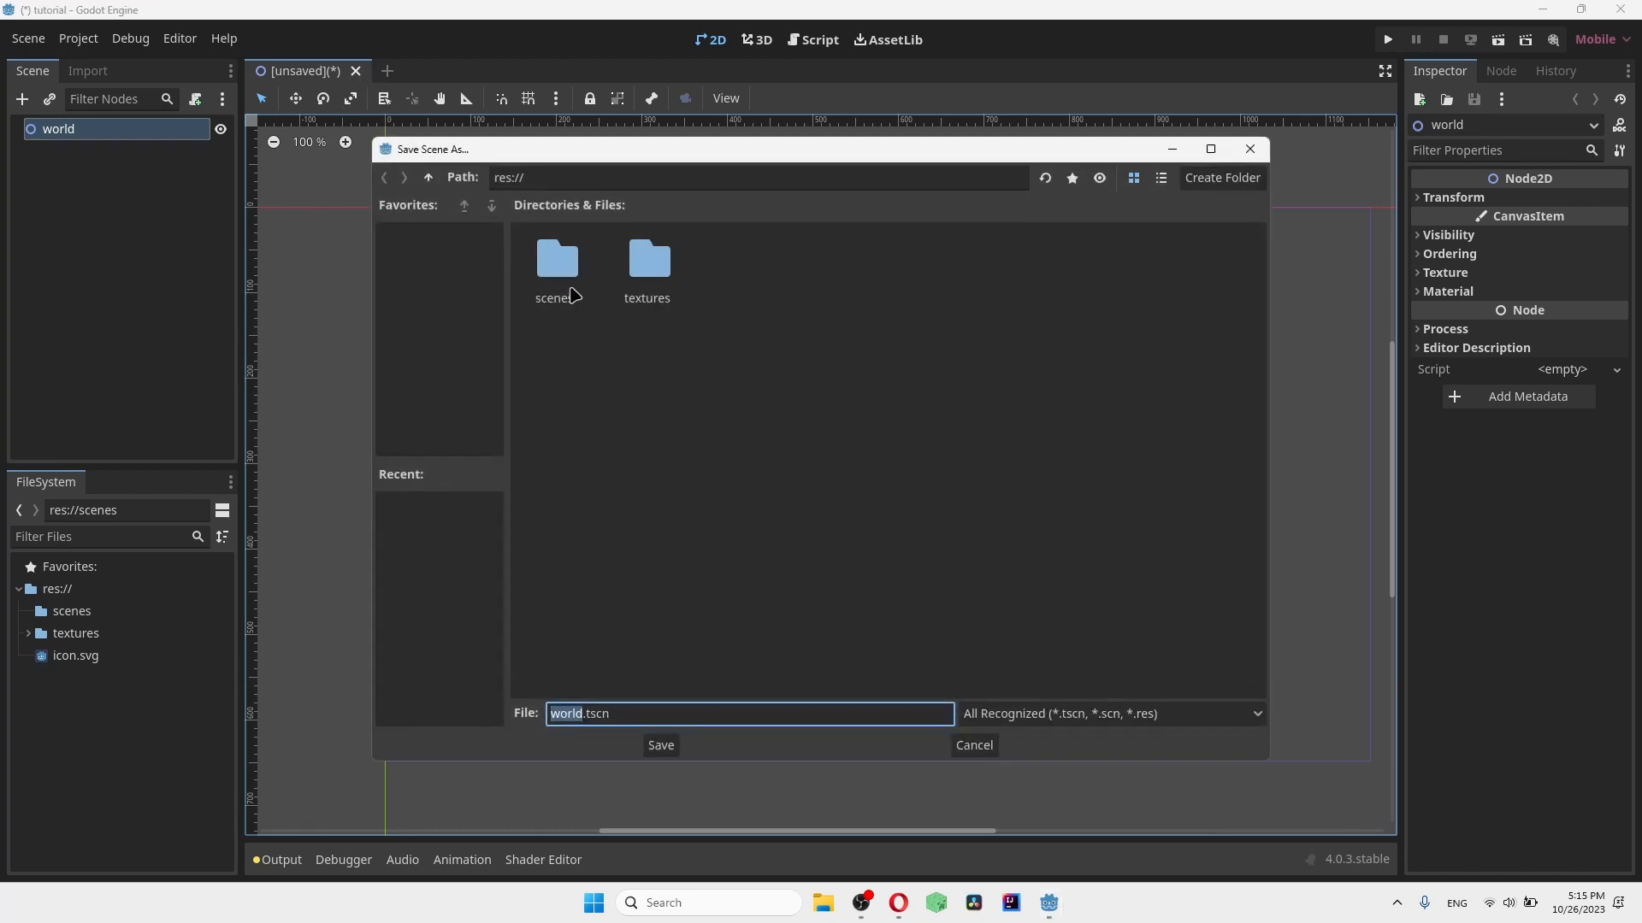
click(562, 282)
double_click(573, 306)
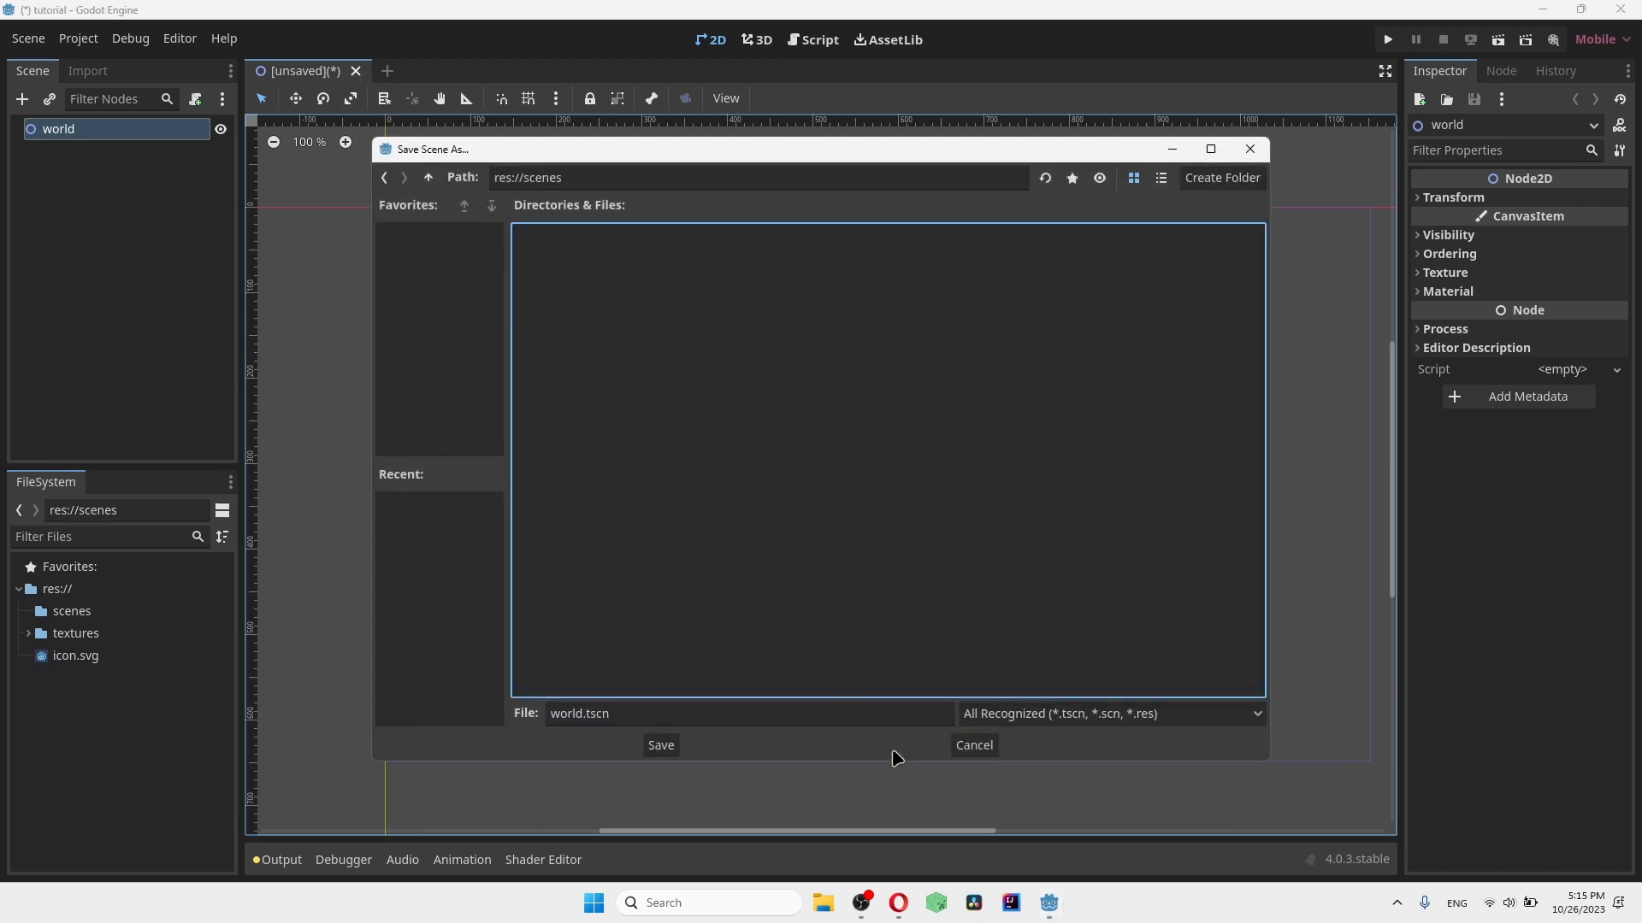
click(660, 745)
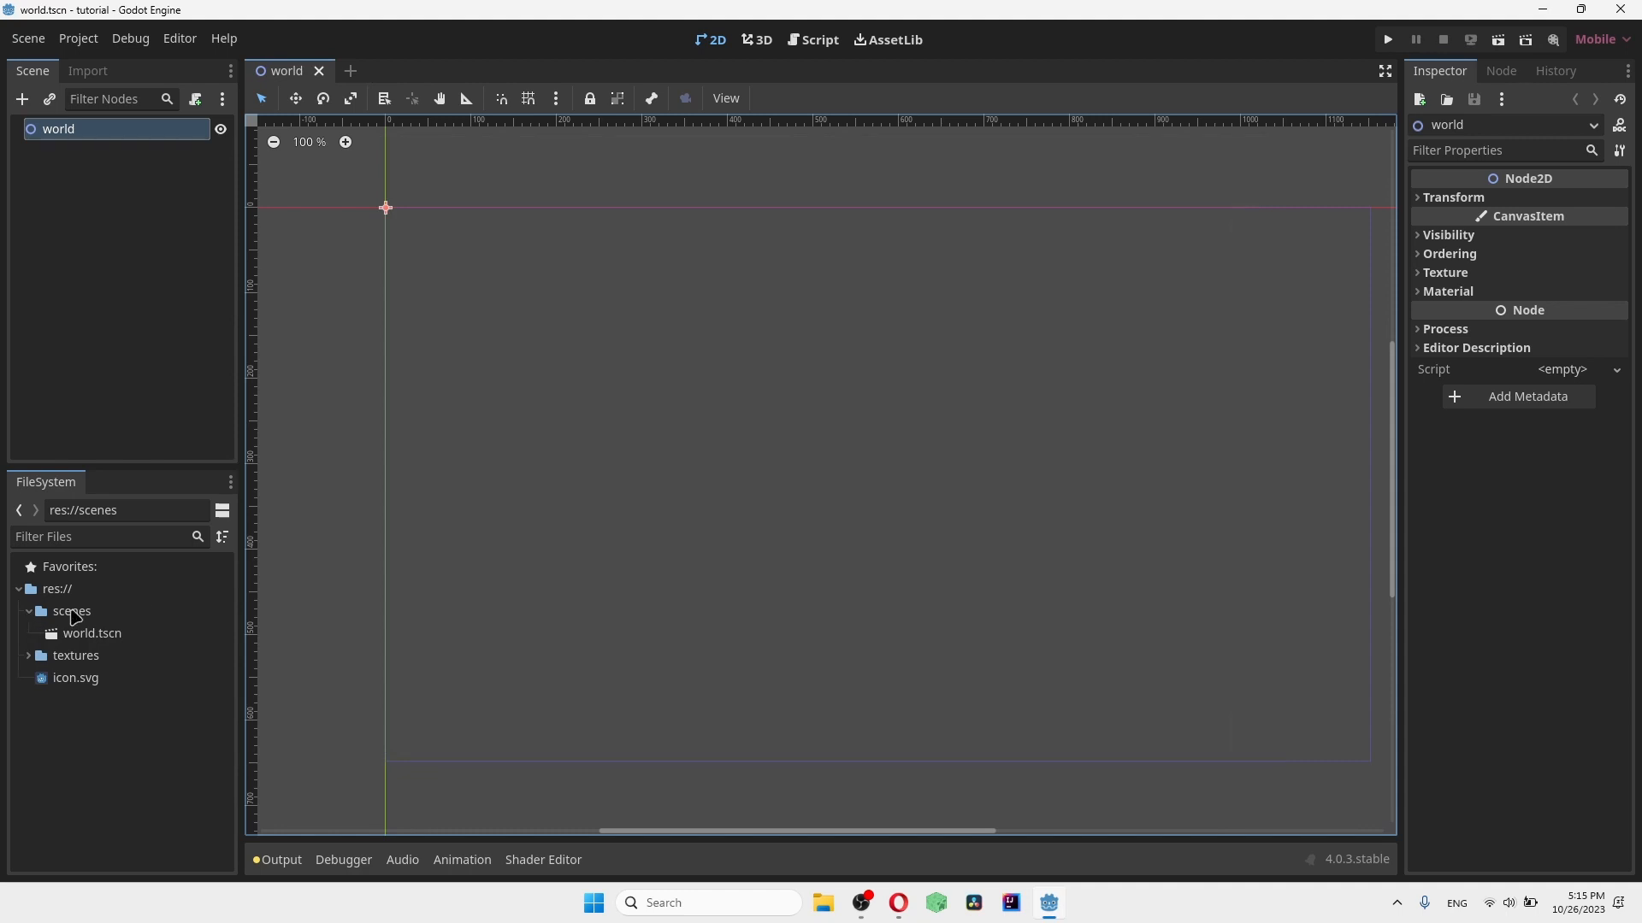
Step: Open two new empty scenes and give the first one a 2D root node named player
click(351, 71)
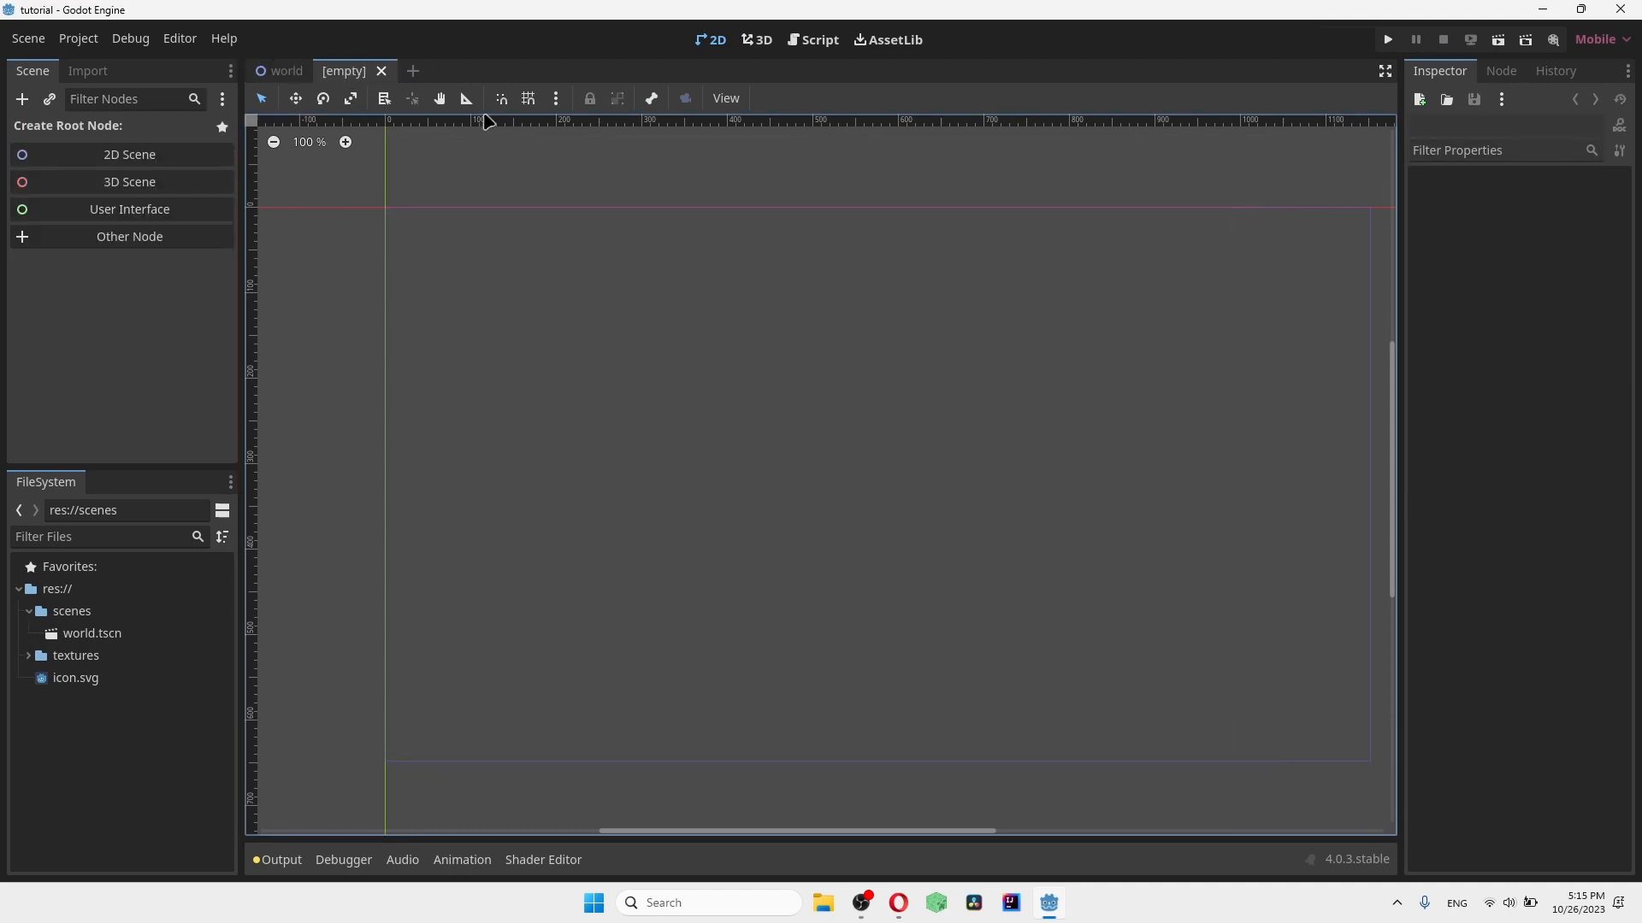
click(423, 67)
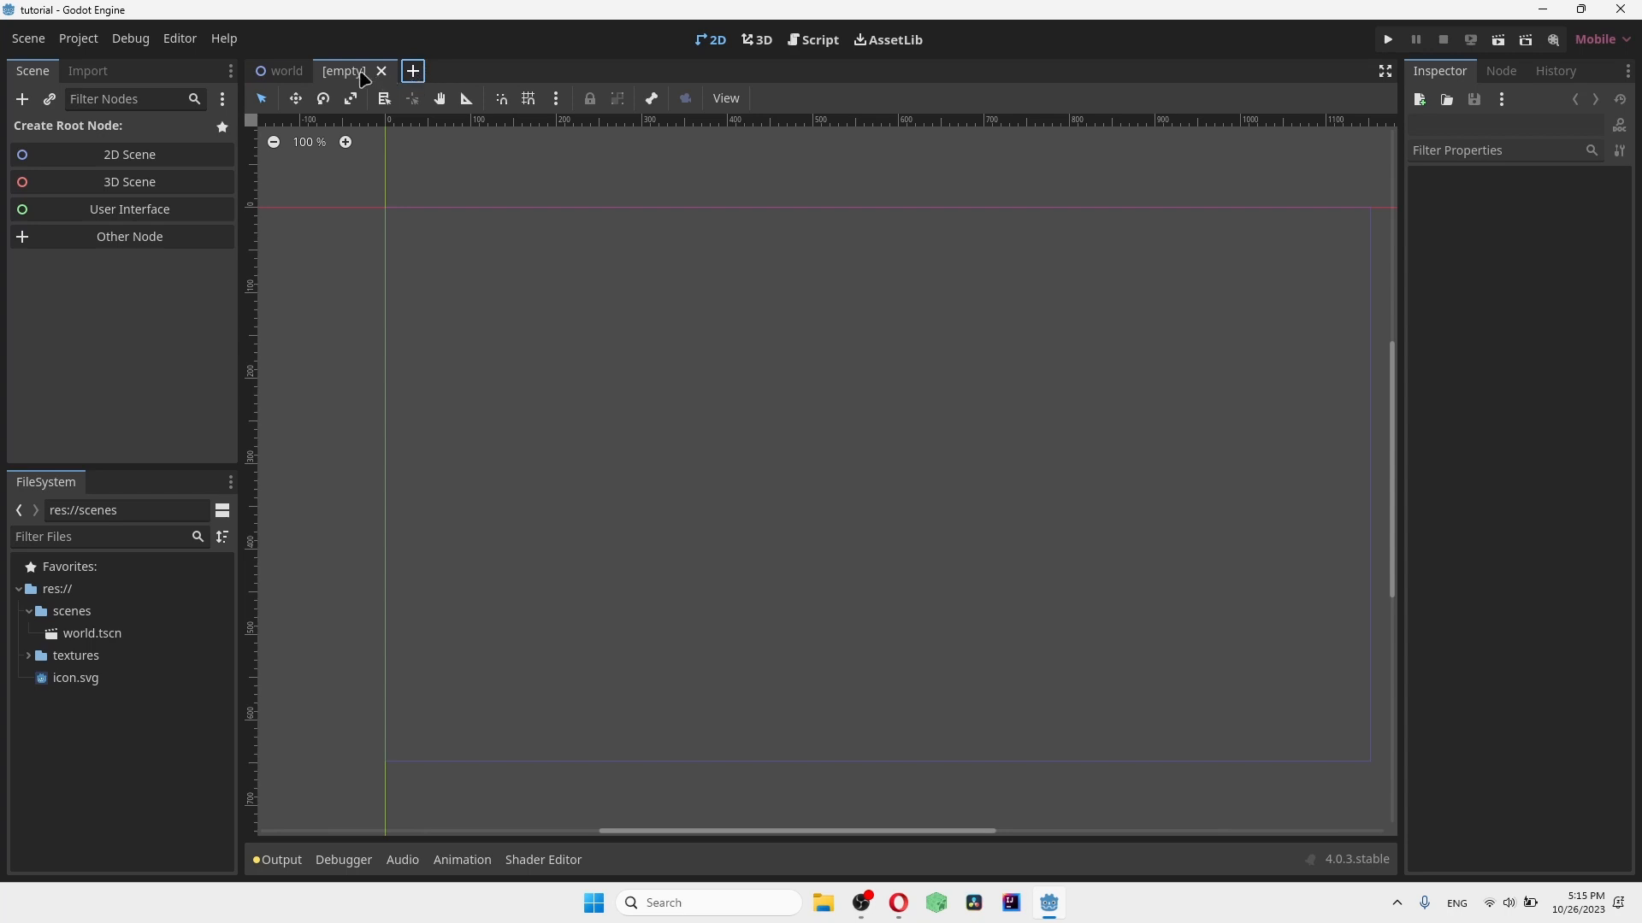
click(128, 154)
right_click(80, 128)
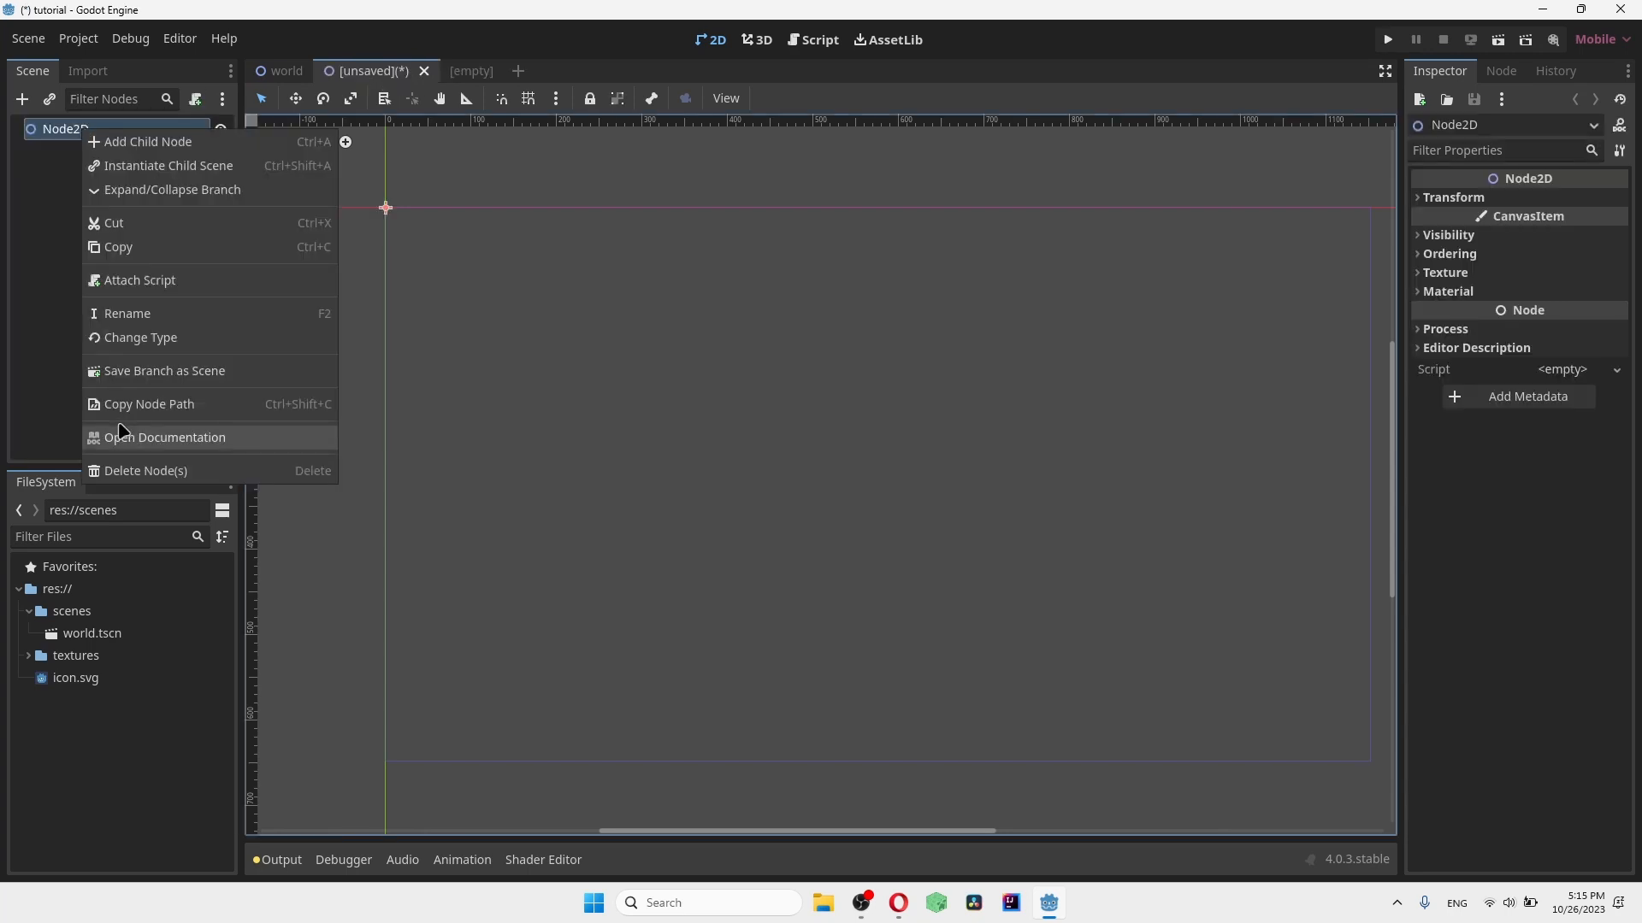
click(124, 312)
text(play)
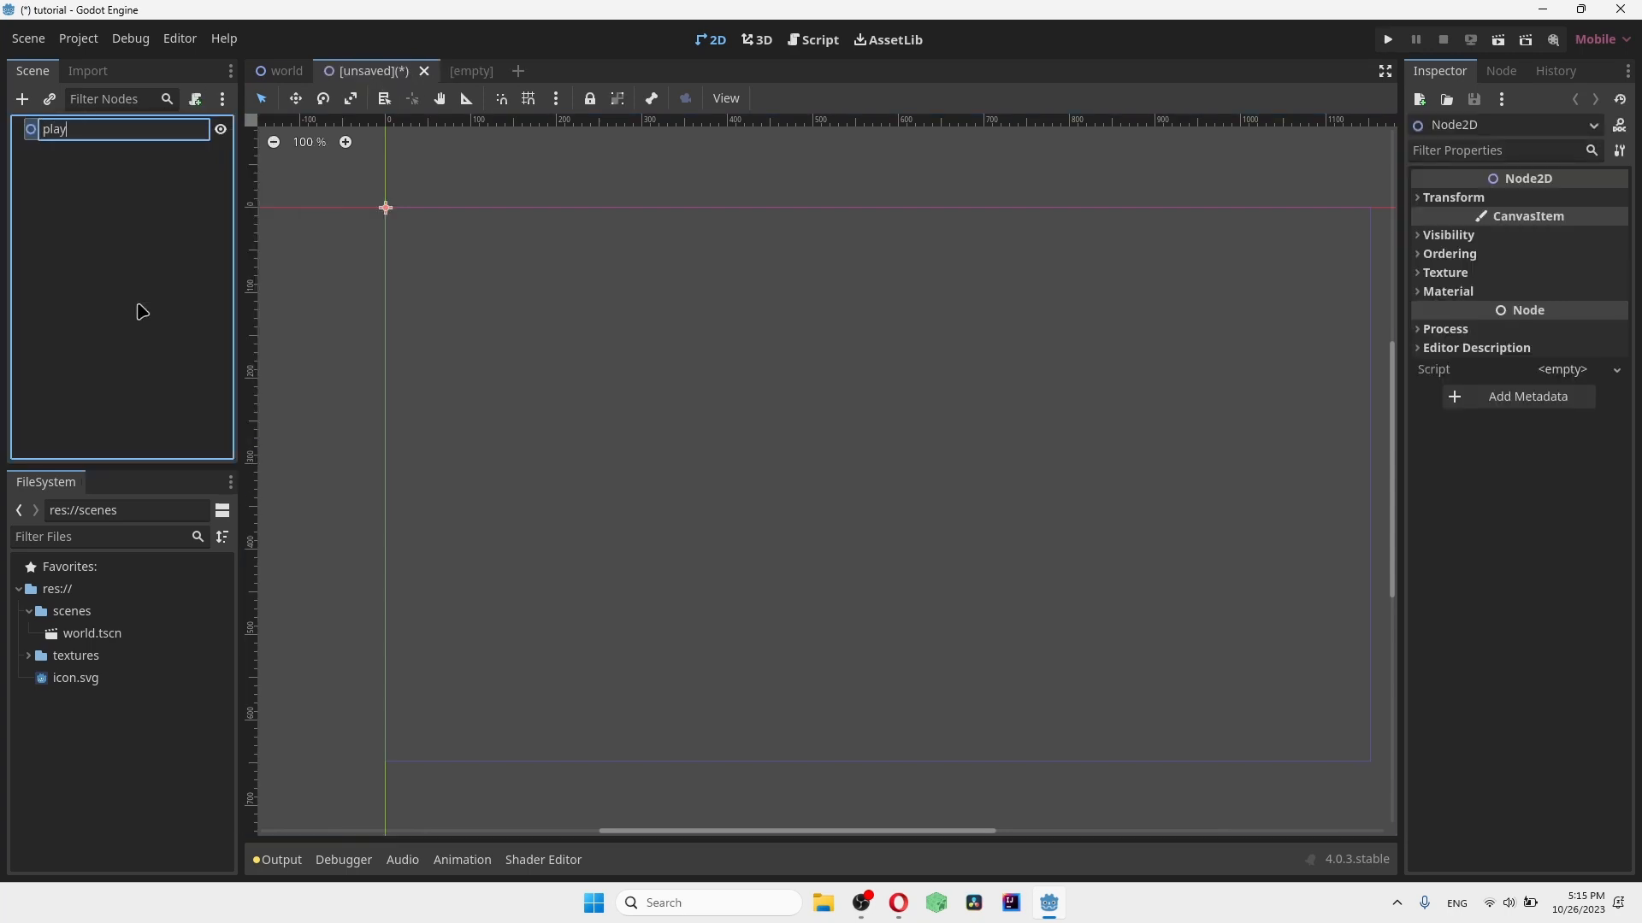
text(er)
key(Return)
Step: Give the remaining empty scene a 2D root node named level
click(470, 71)
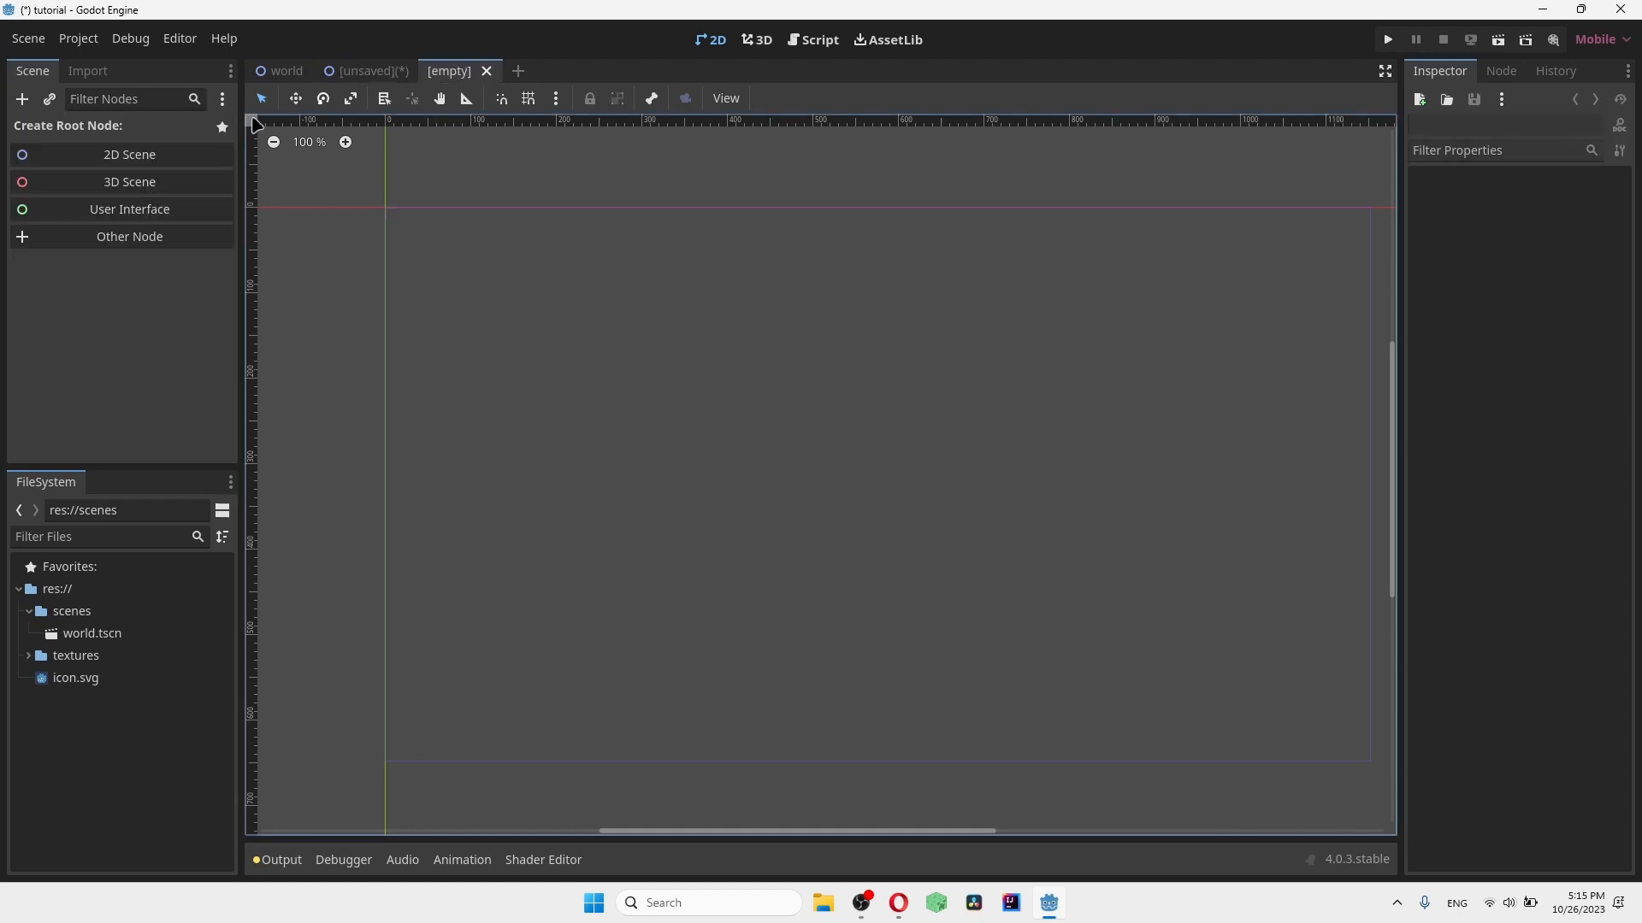
click(128, 154)
right_click(94, 129)
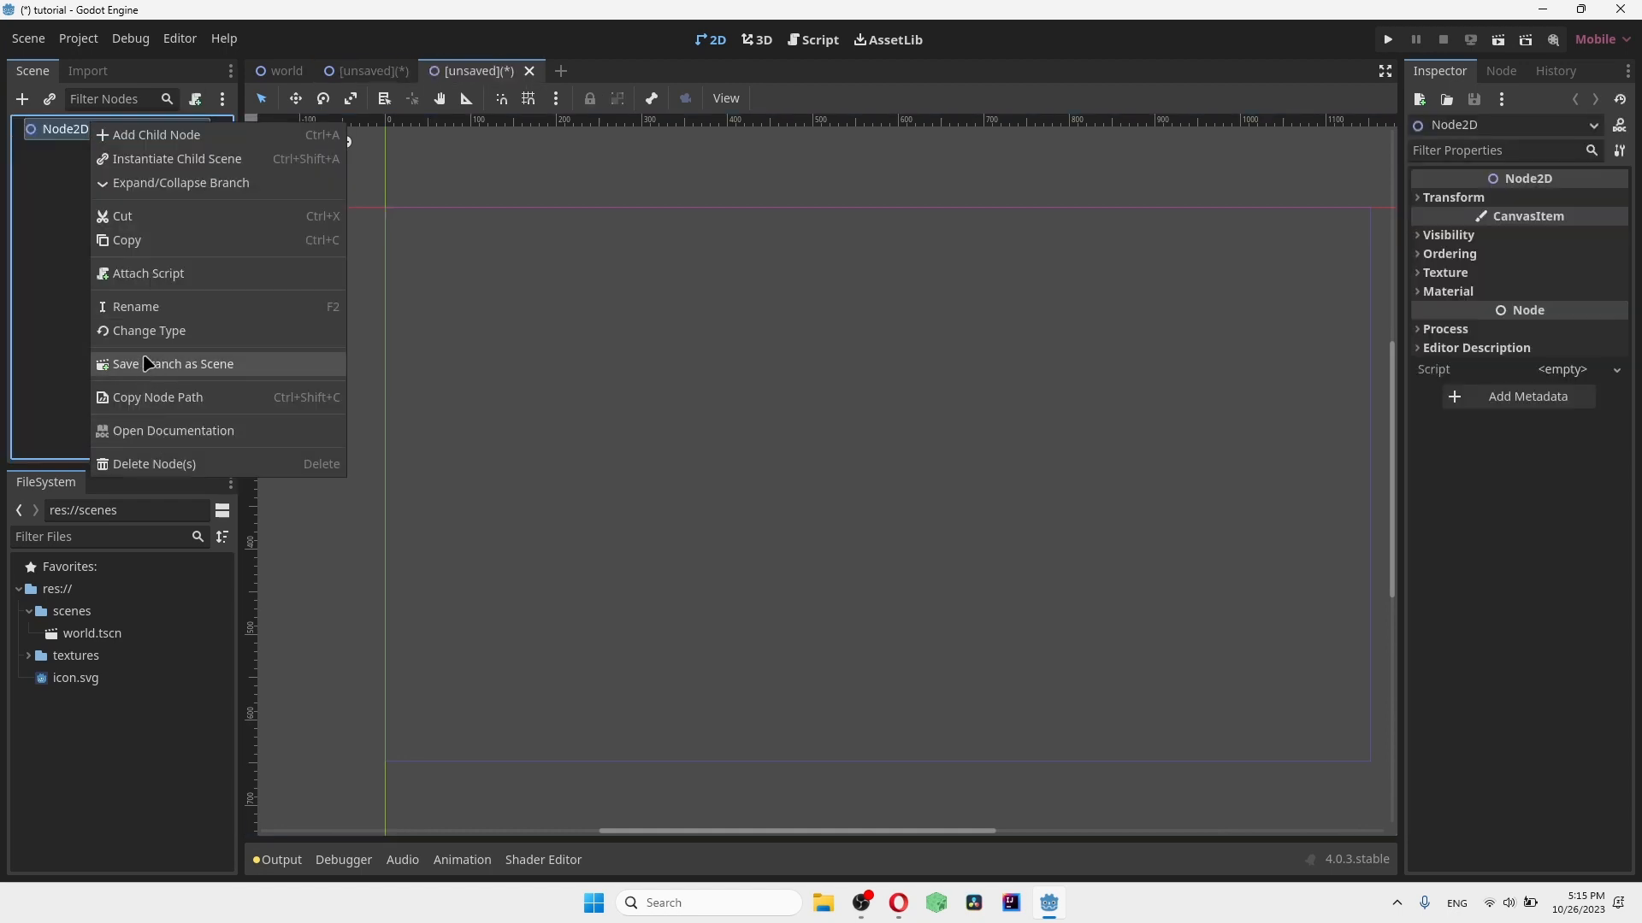
click(154, 313)
key(BackSpace)
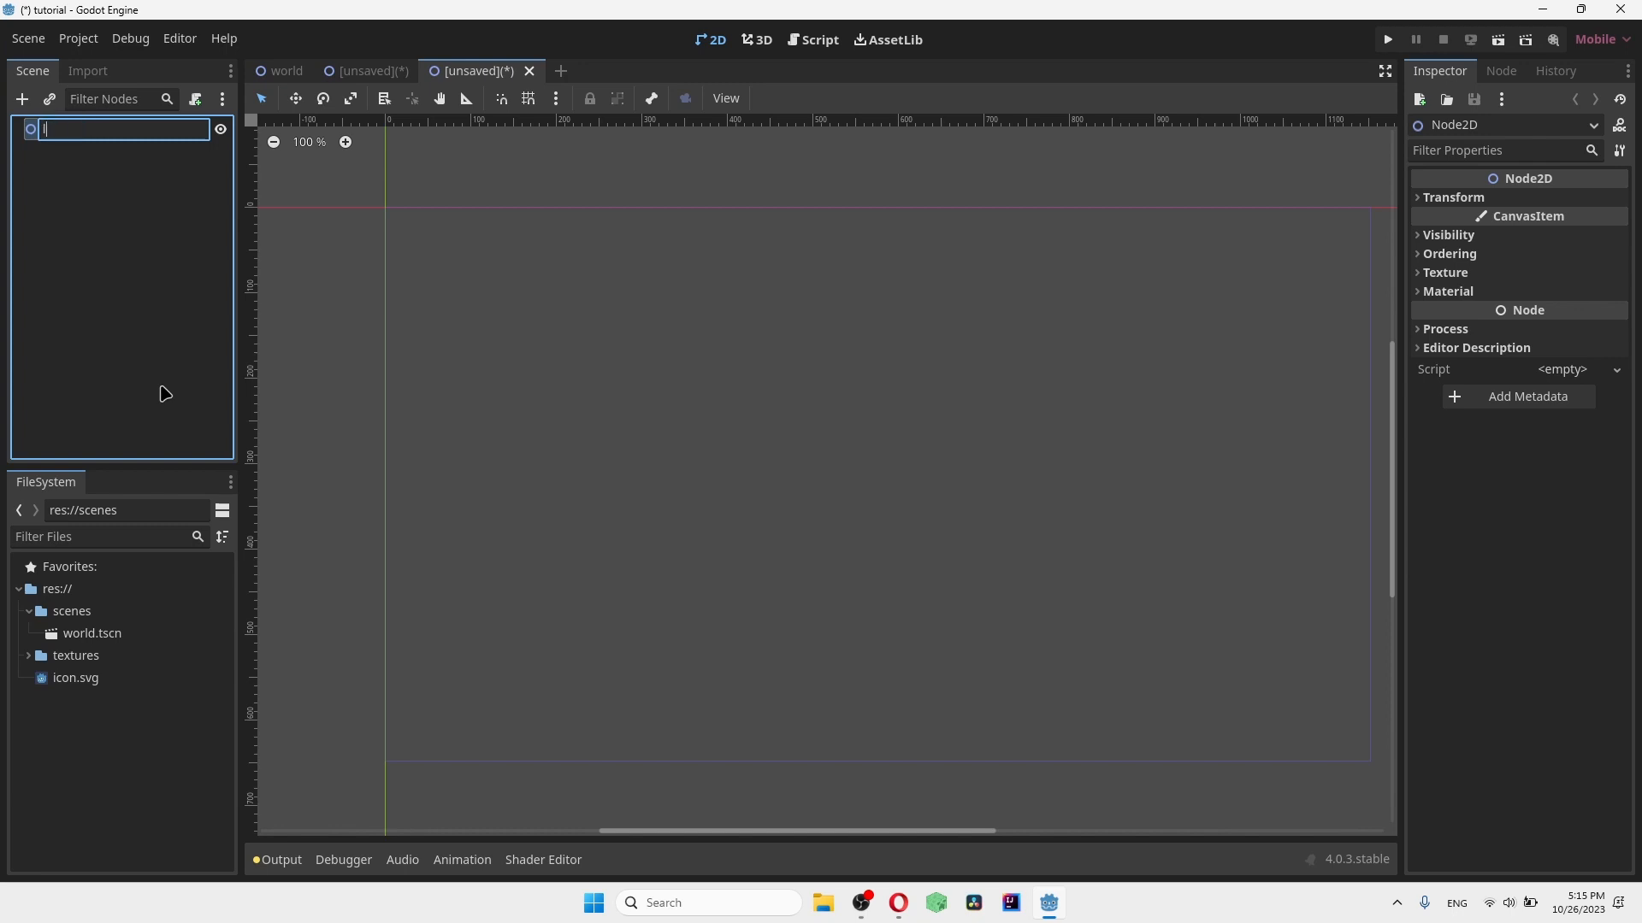
text(lev)
text(el)
Step: Save the two unsaved scenes in the scenes folder as player.tscn and level.tscn
click(361, 75)
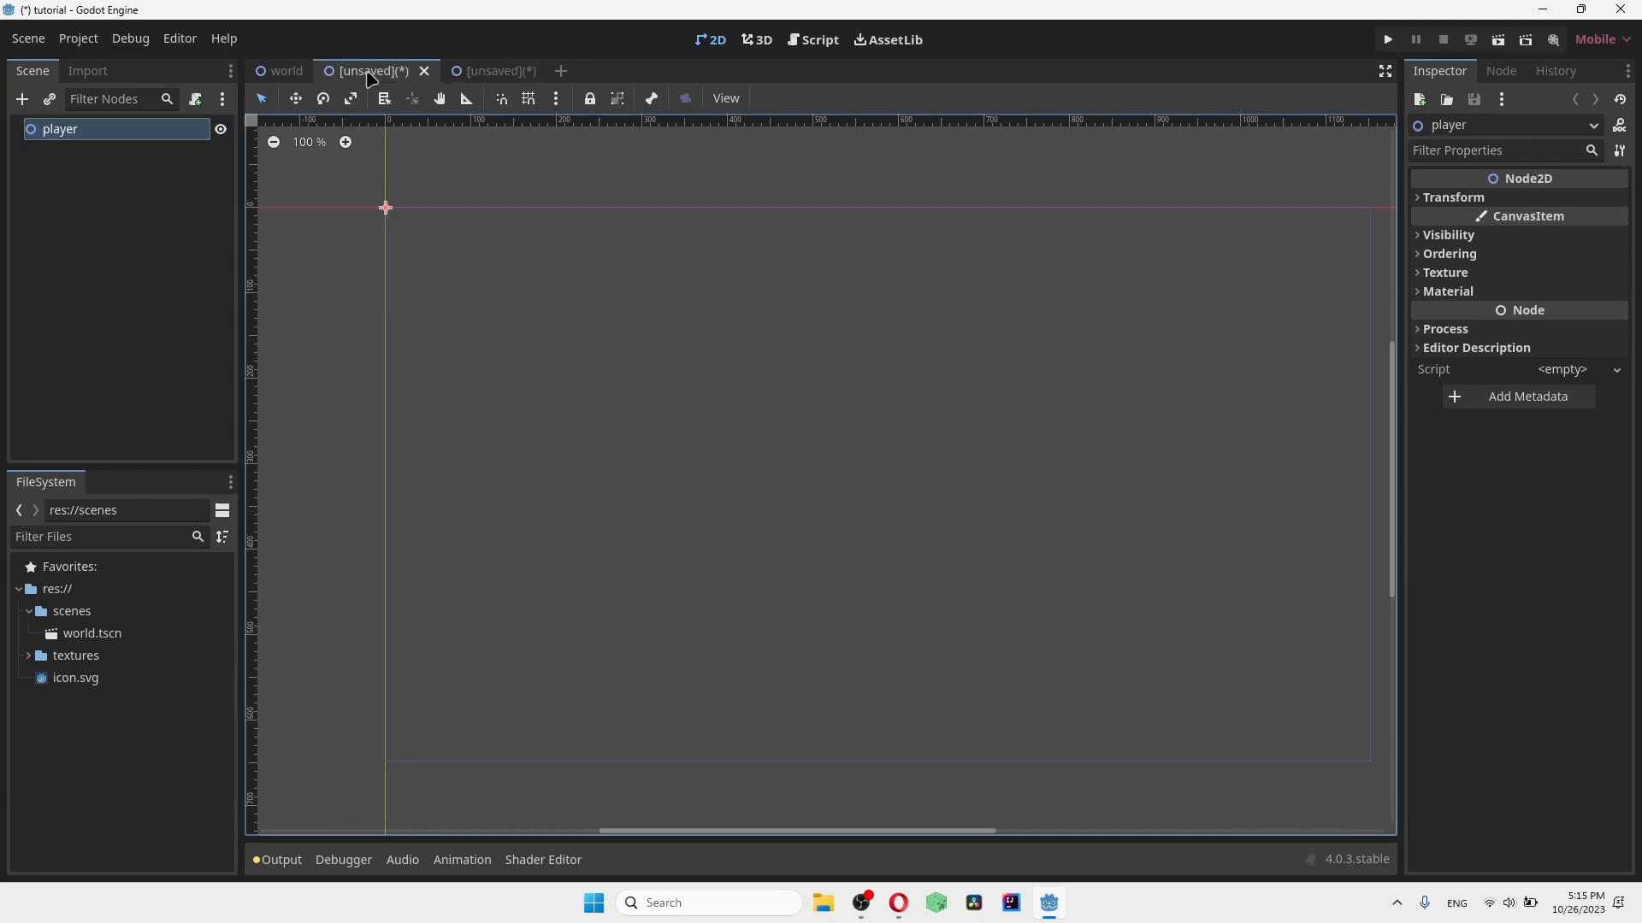
key(ctrl+s)
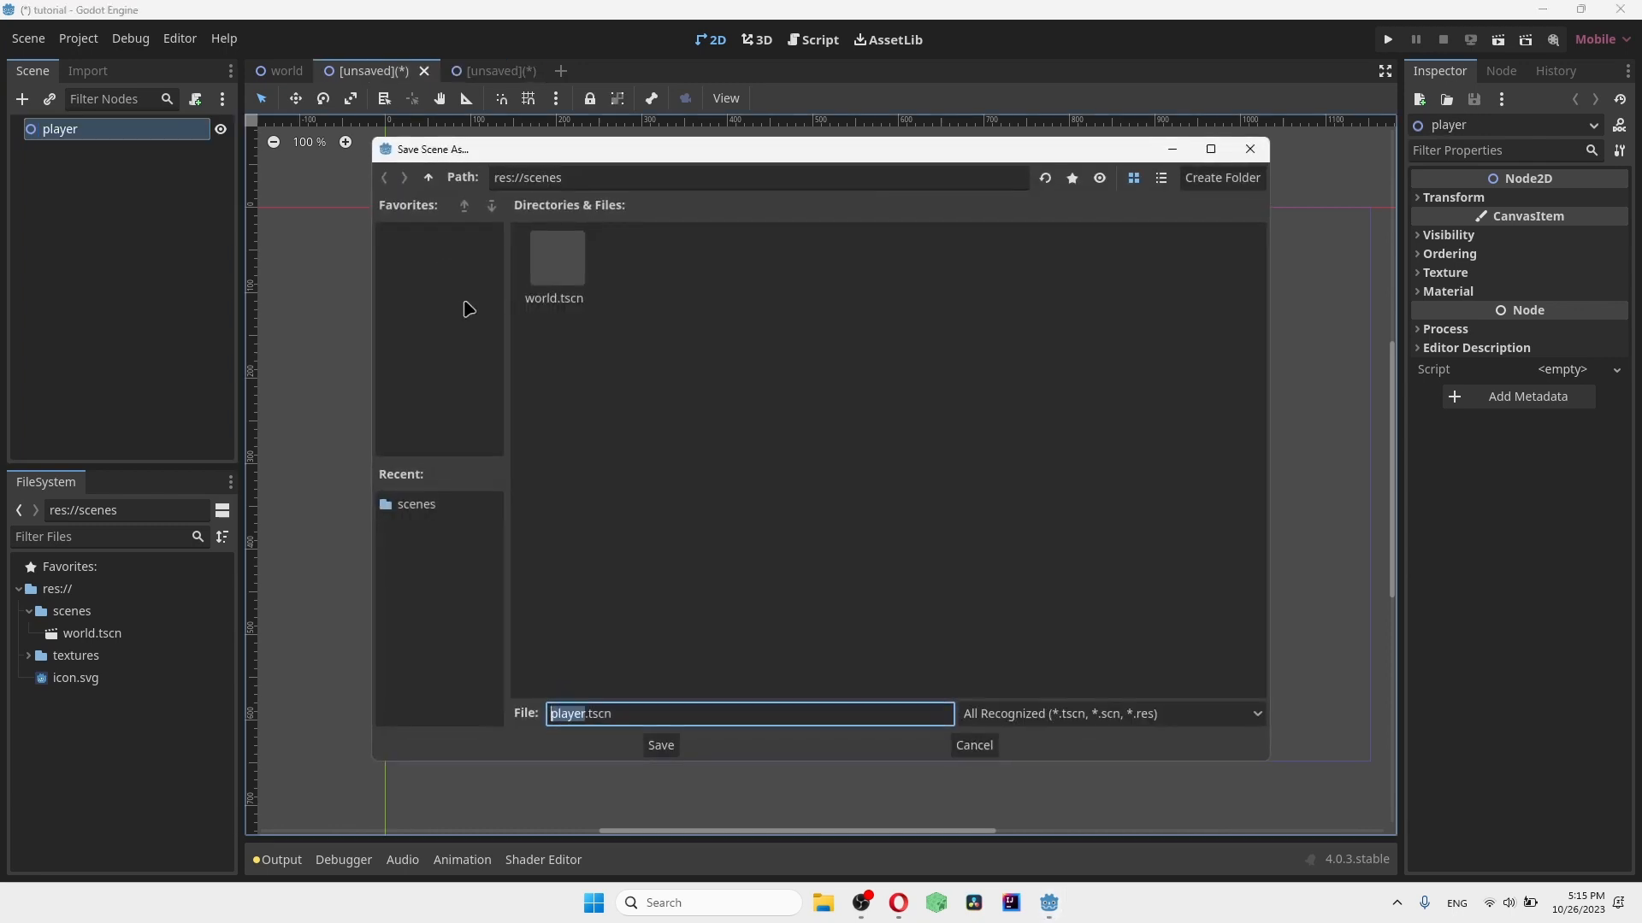
click(659, 745)
scroll(565, 439, down, 1)
scroll(619, 453, up, 1)
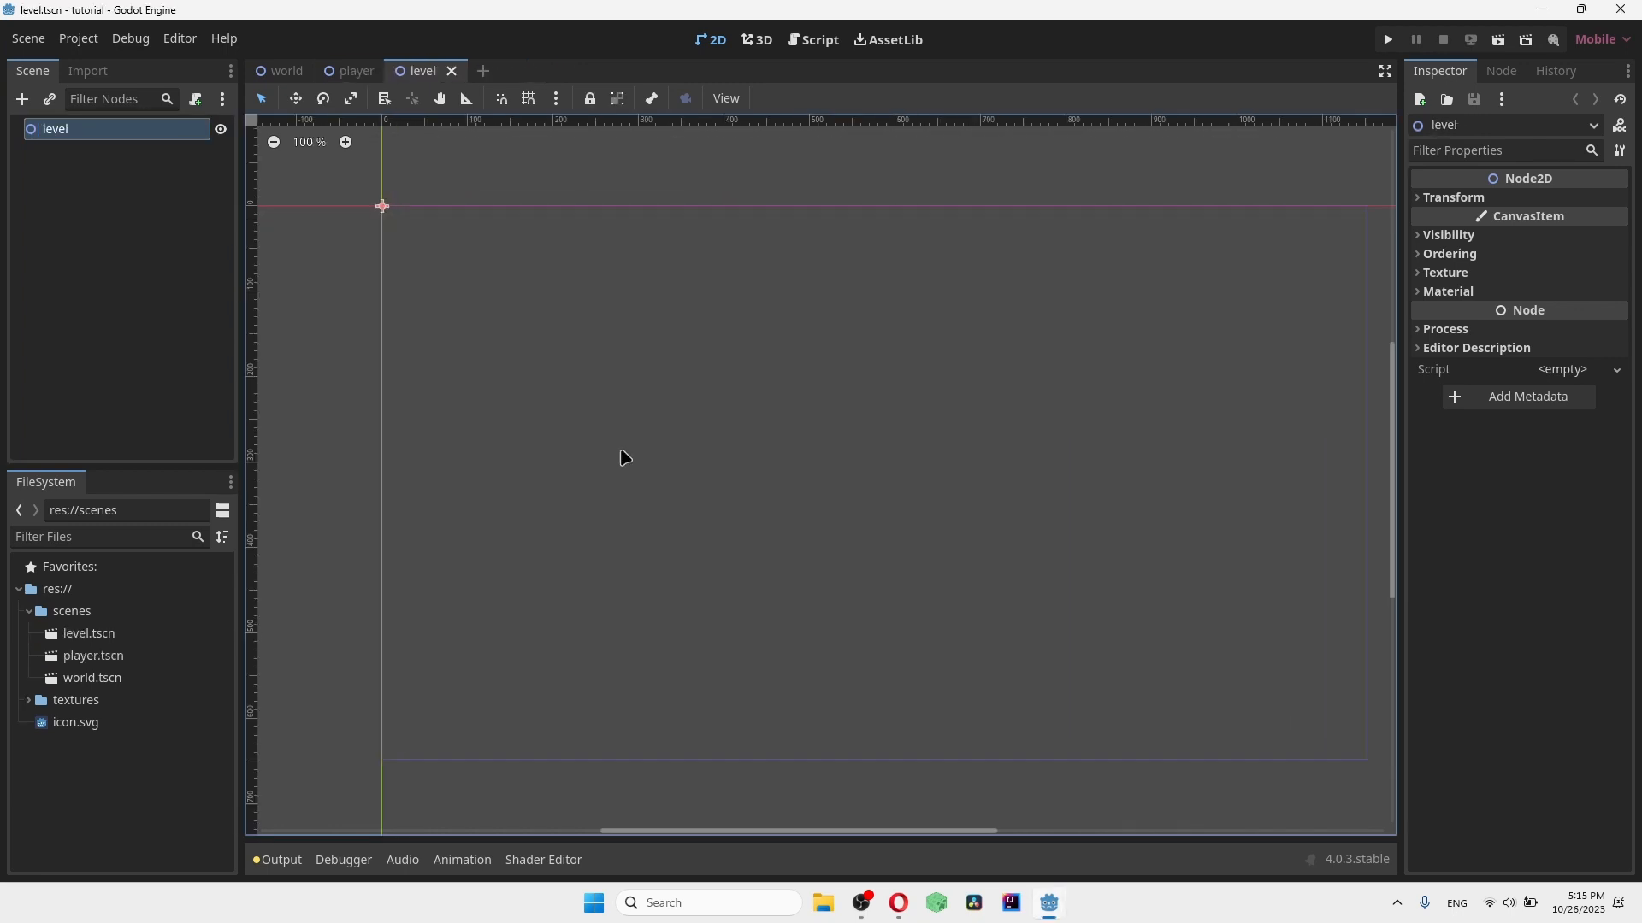
Step: Change the type of the level scene's root node to StaticBody2D
scroll(859, 486, up, 1)
middle_drag(860, 486, 765, 481)
scroll(761, 479, down, 2)
right_click(77, 136)
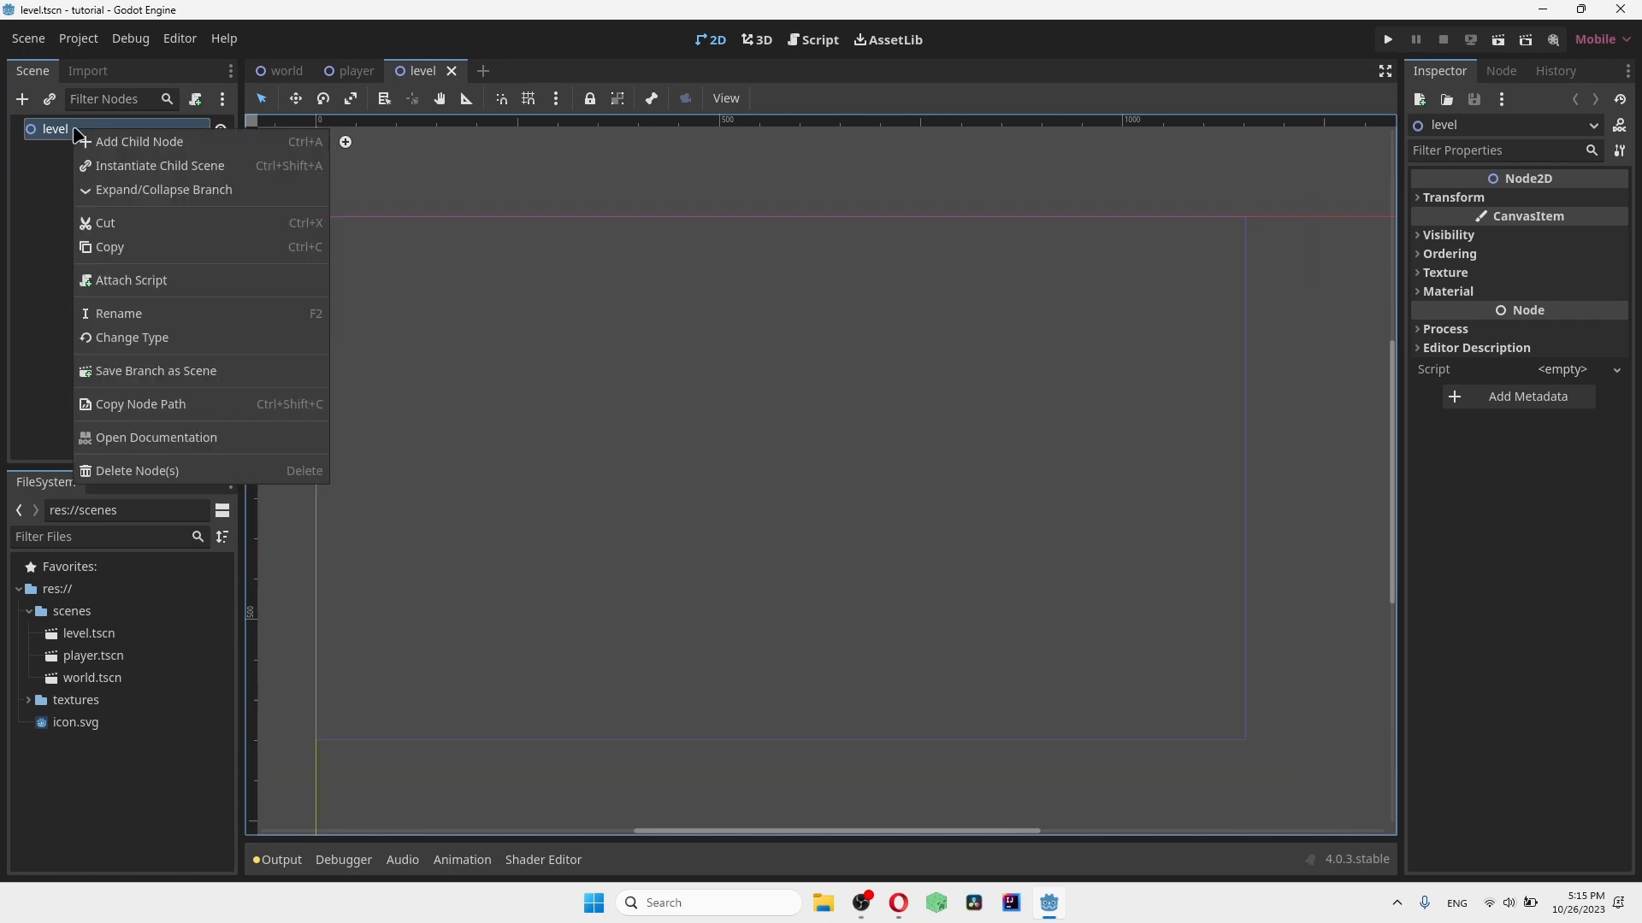
click(137, 336)
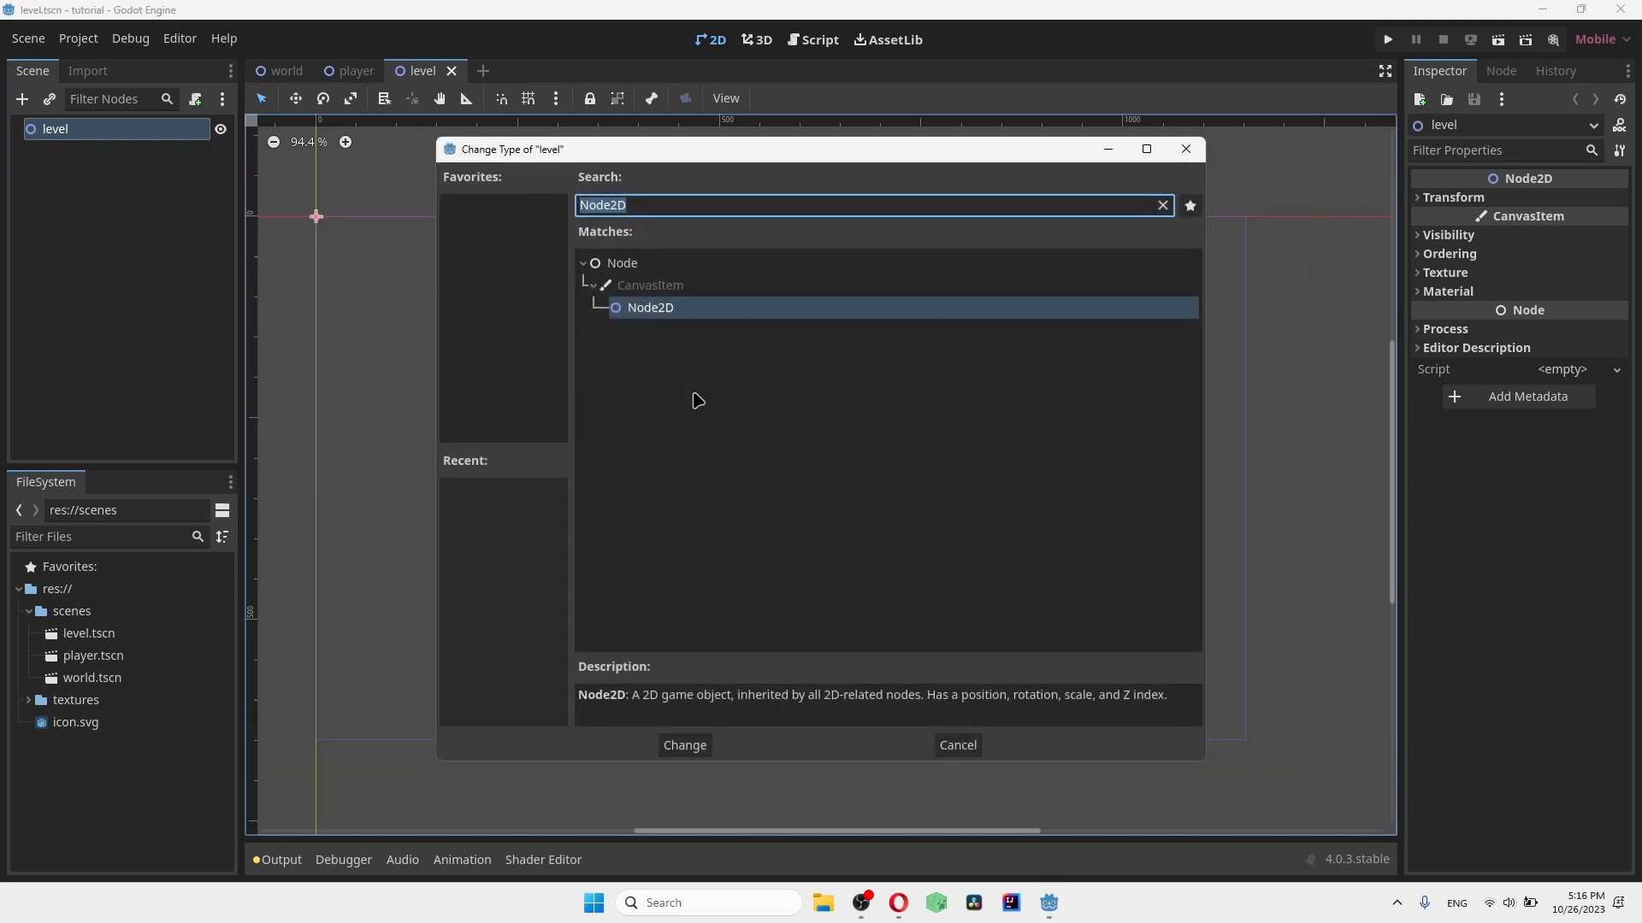
text(stat)
key(Return)
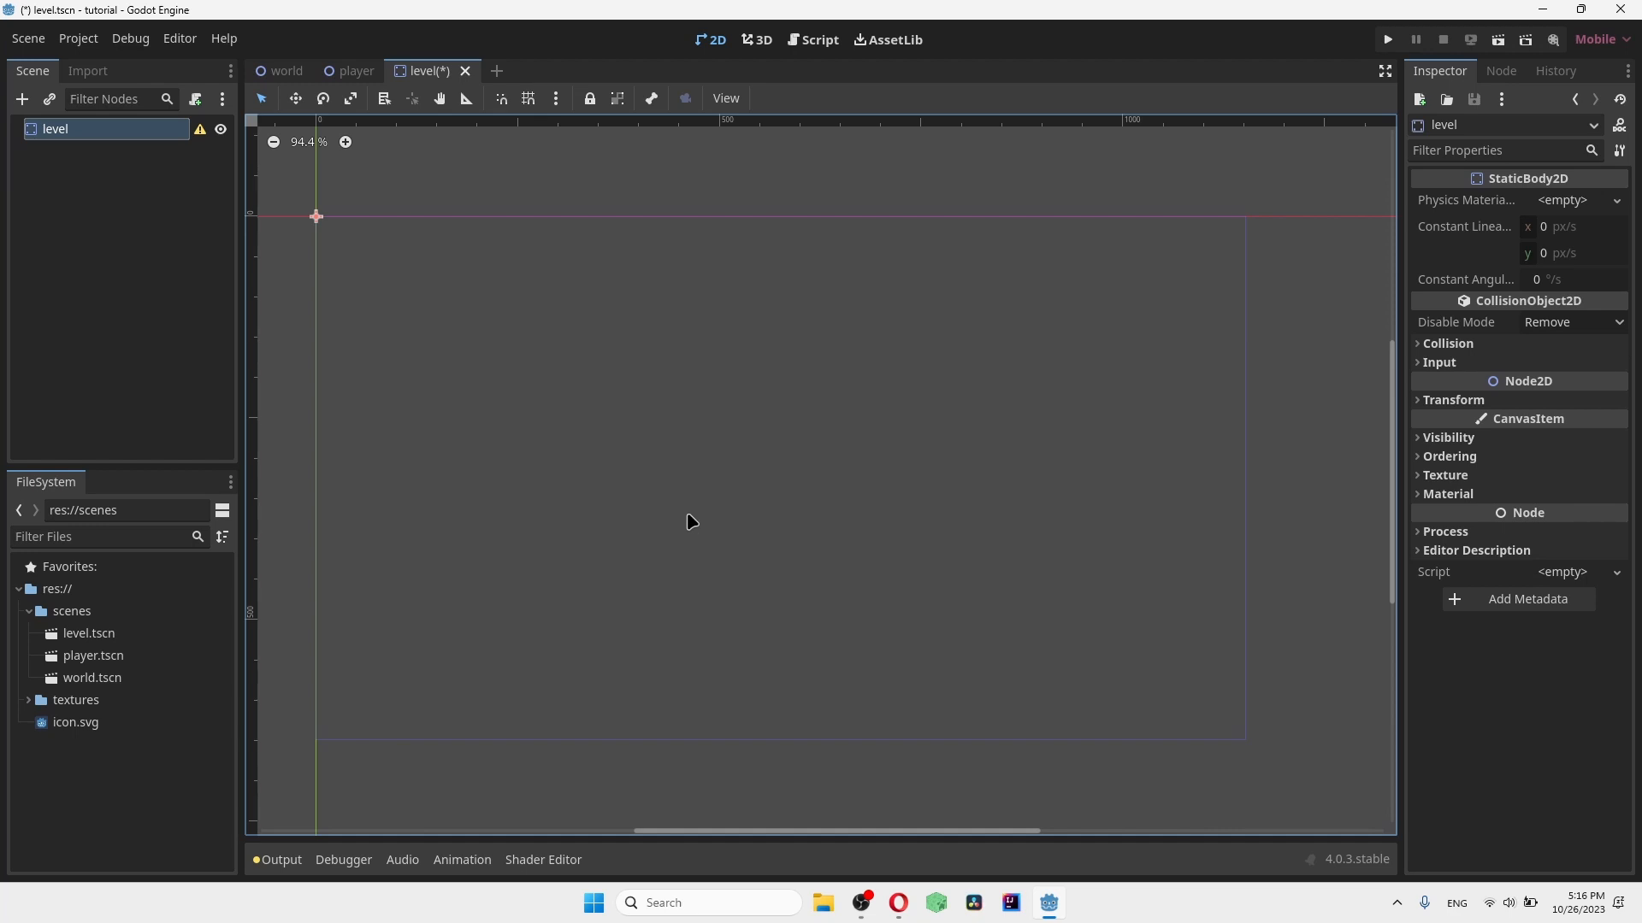
Step: Add a TileMap node as a child of the level node
right_click(90, 135)
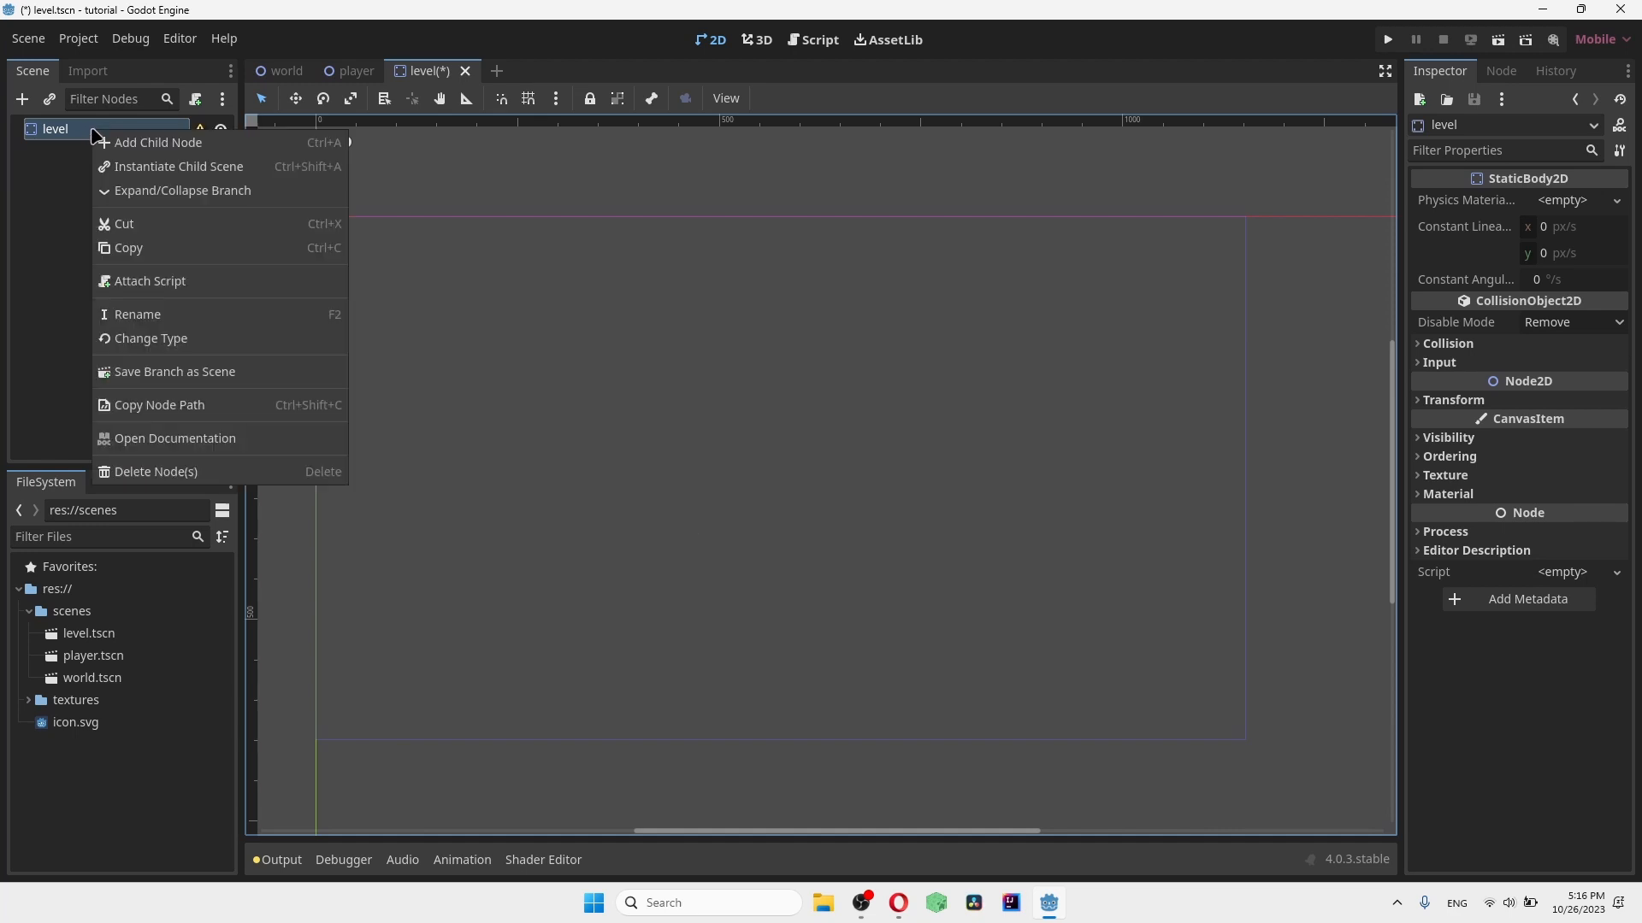
click(32, 193)
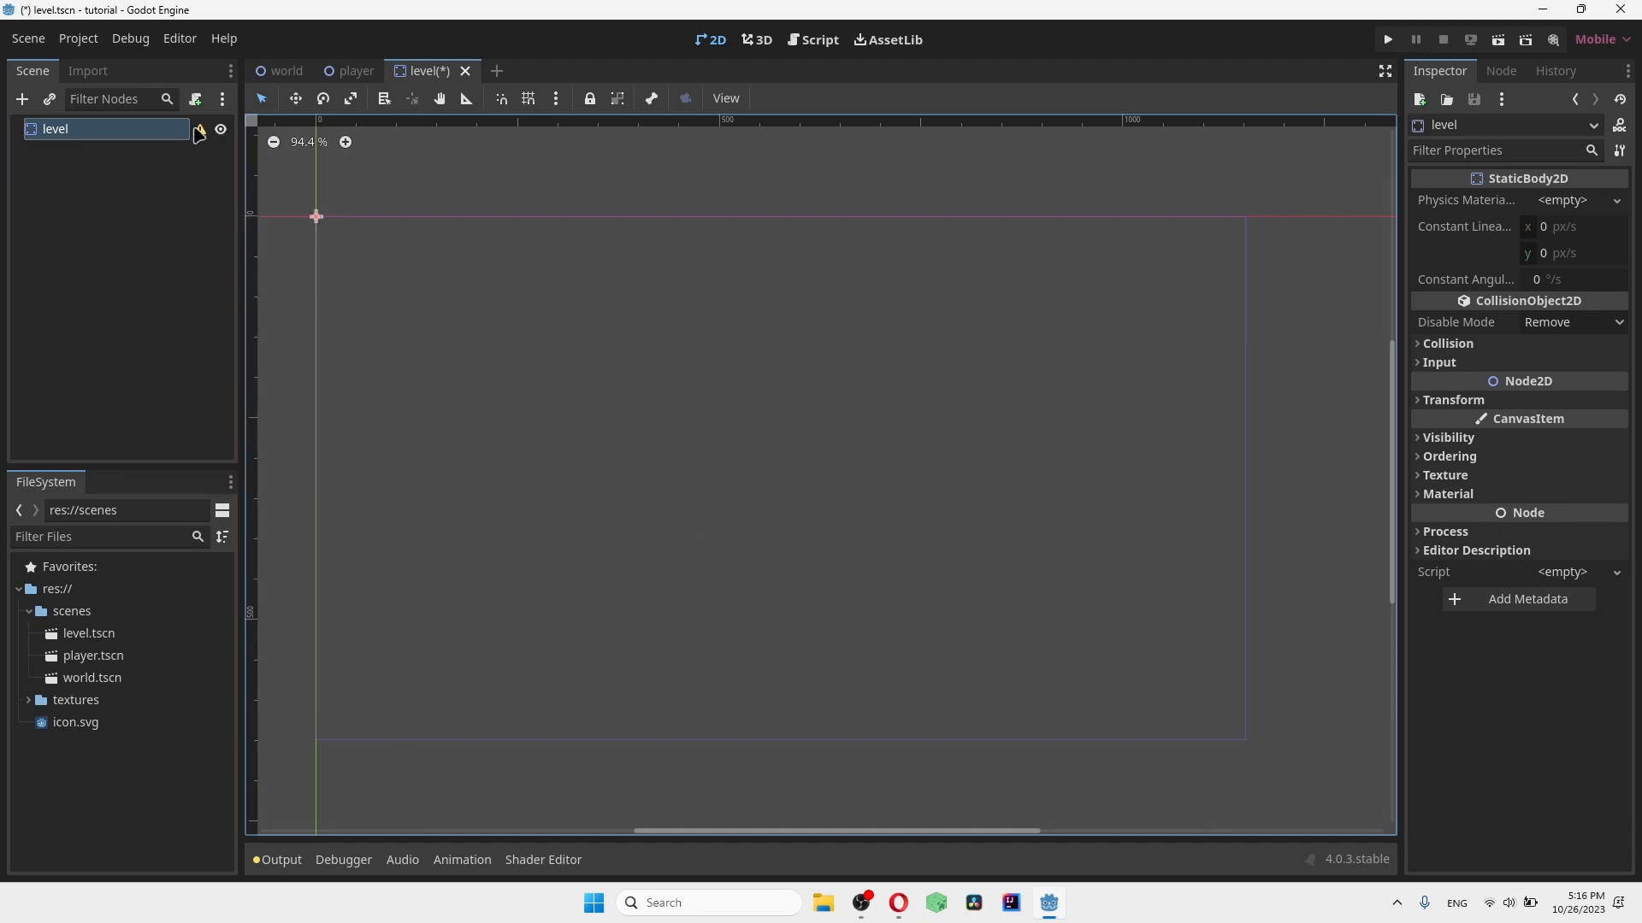
mouse_move(199, 134)
right_click(92, 130)
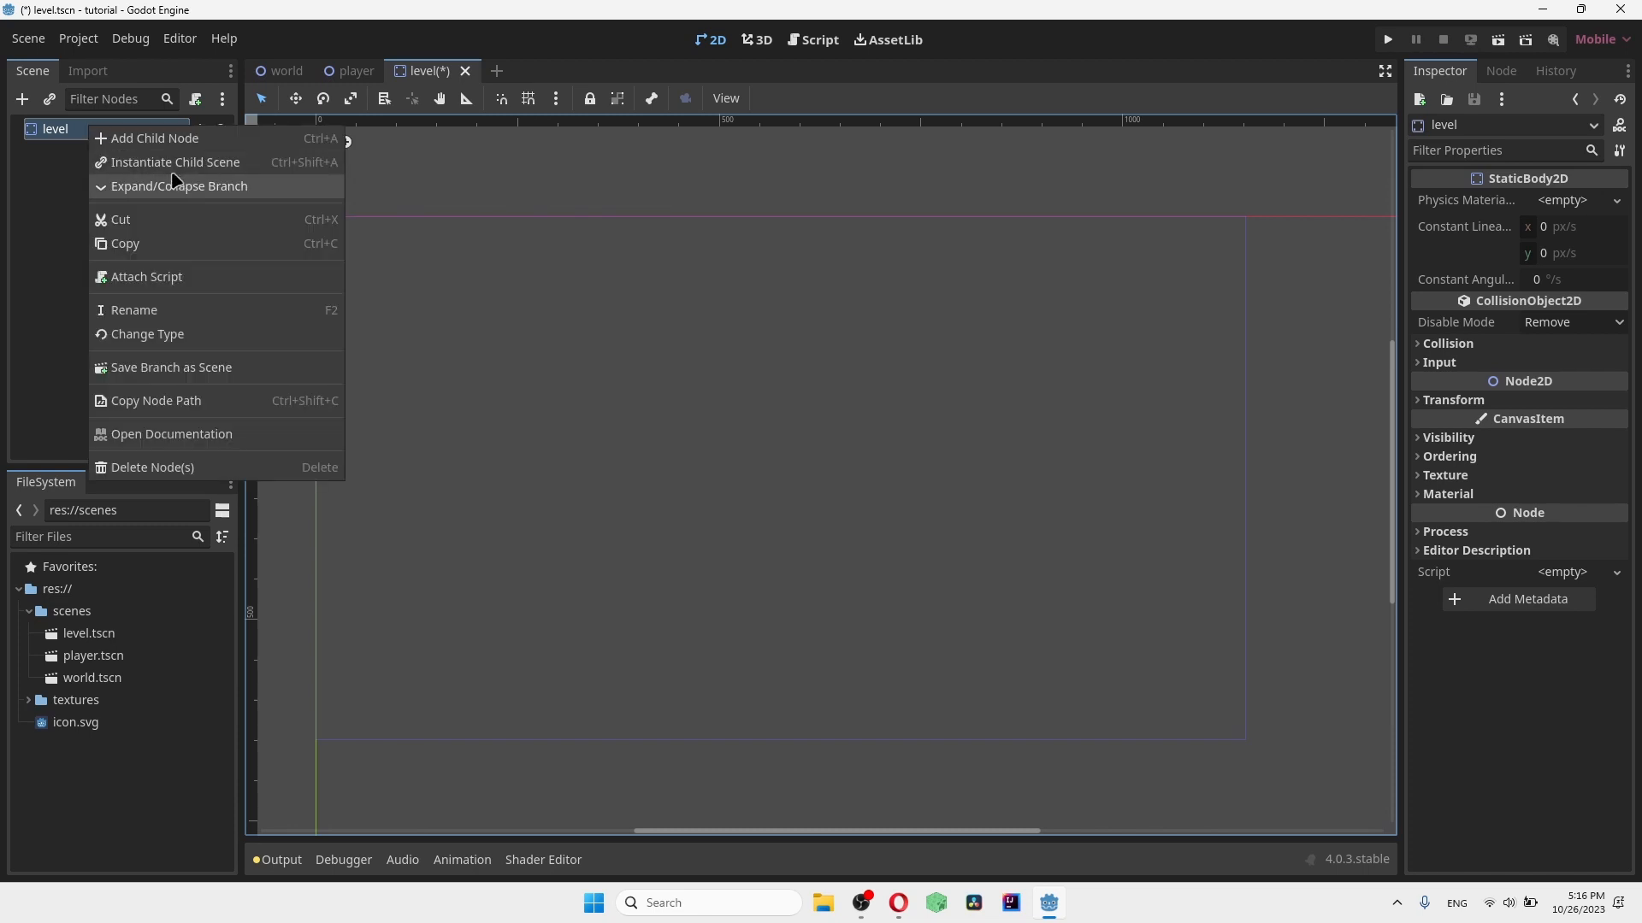
click(128, 137)
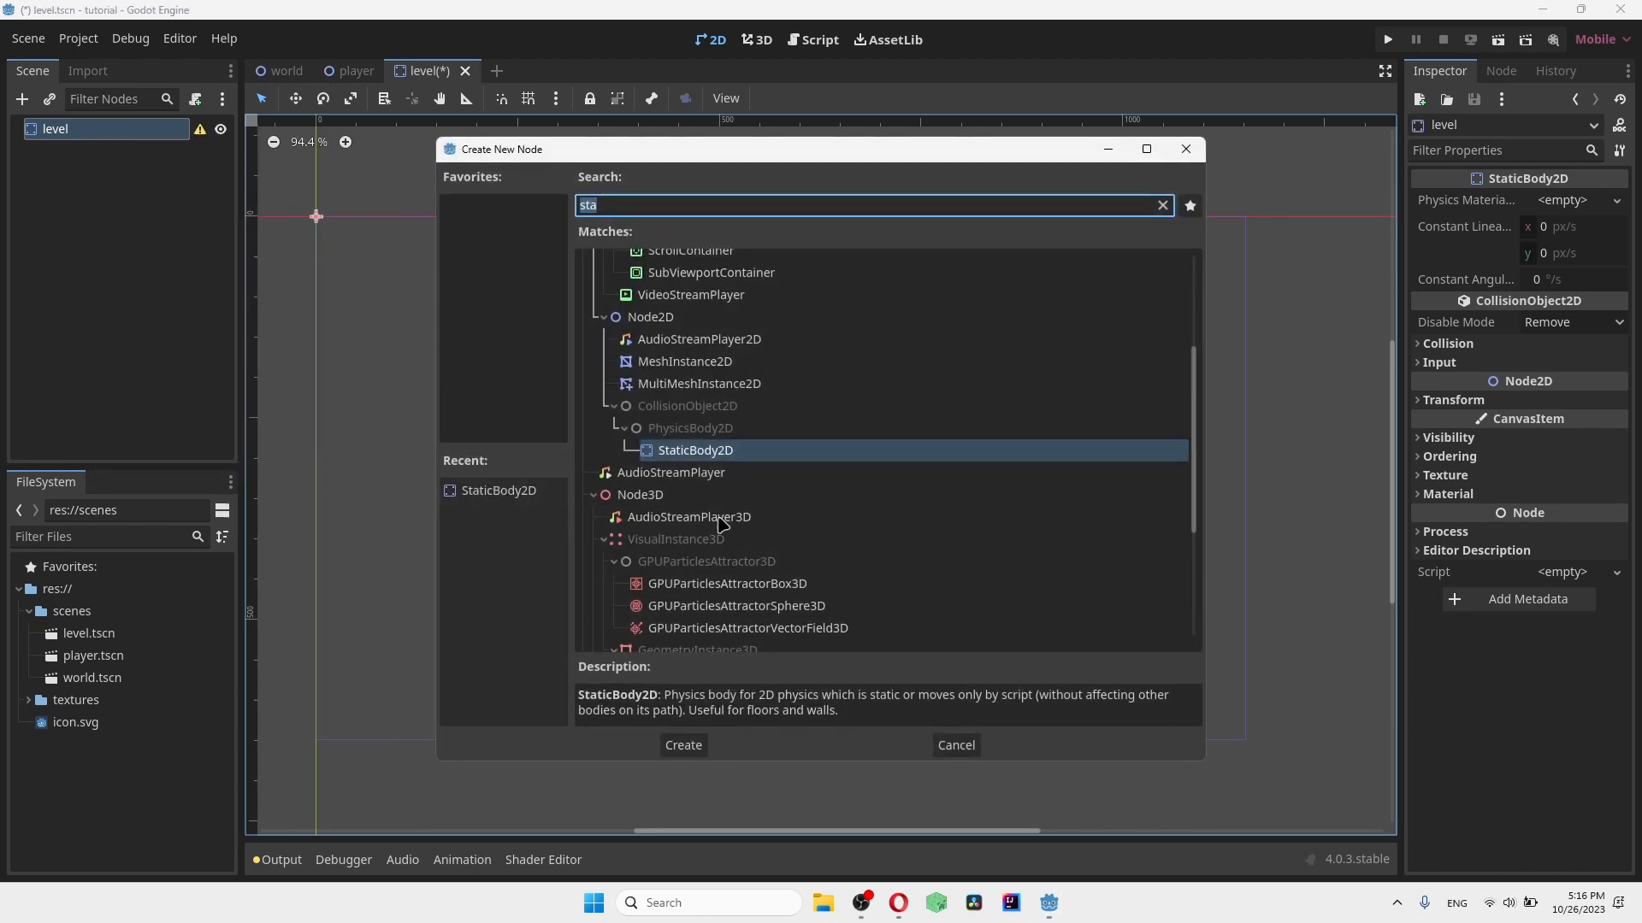
text(til)
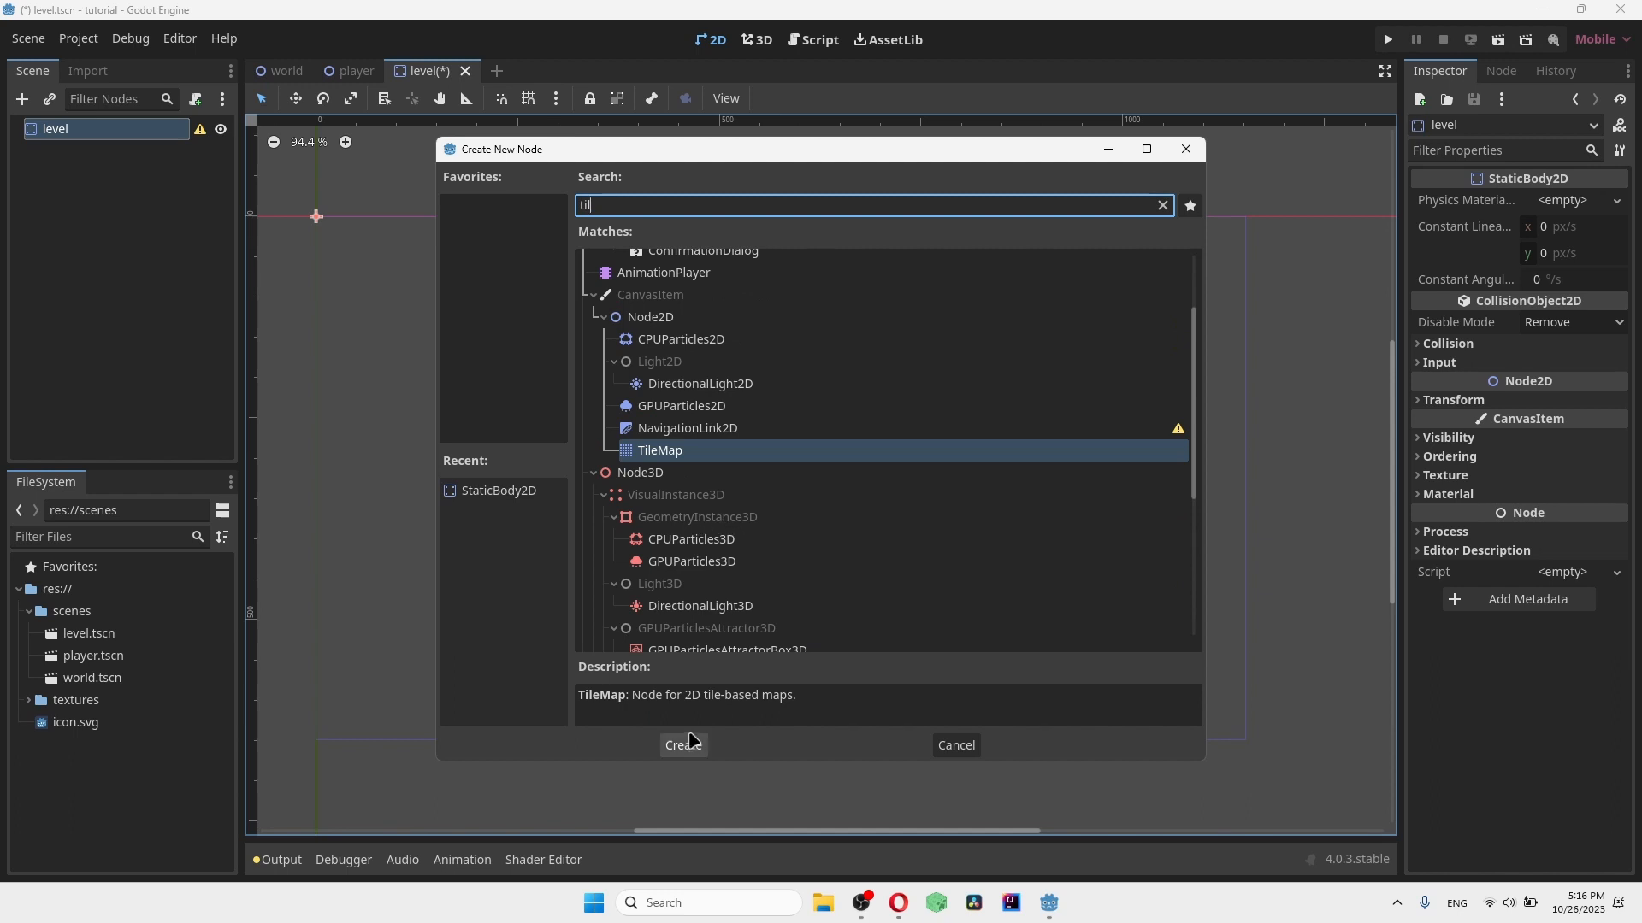
click(684, 745)
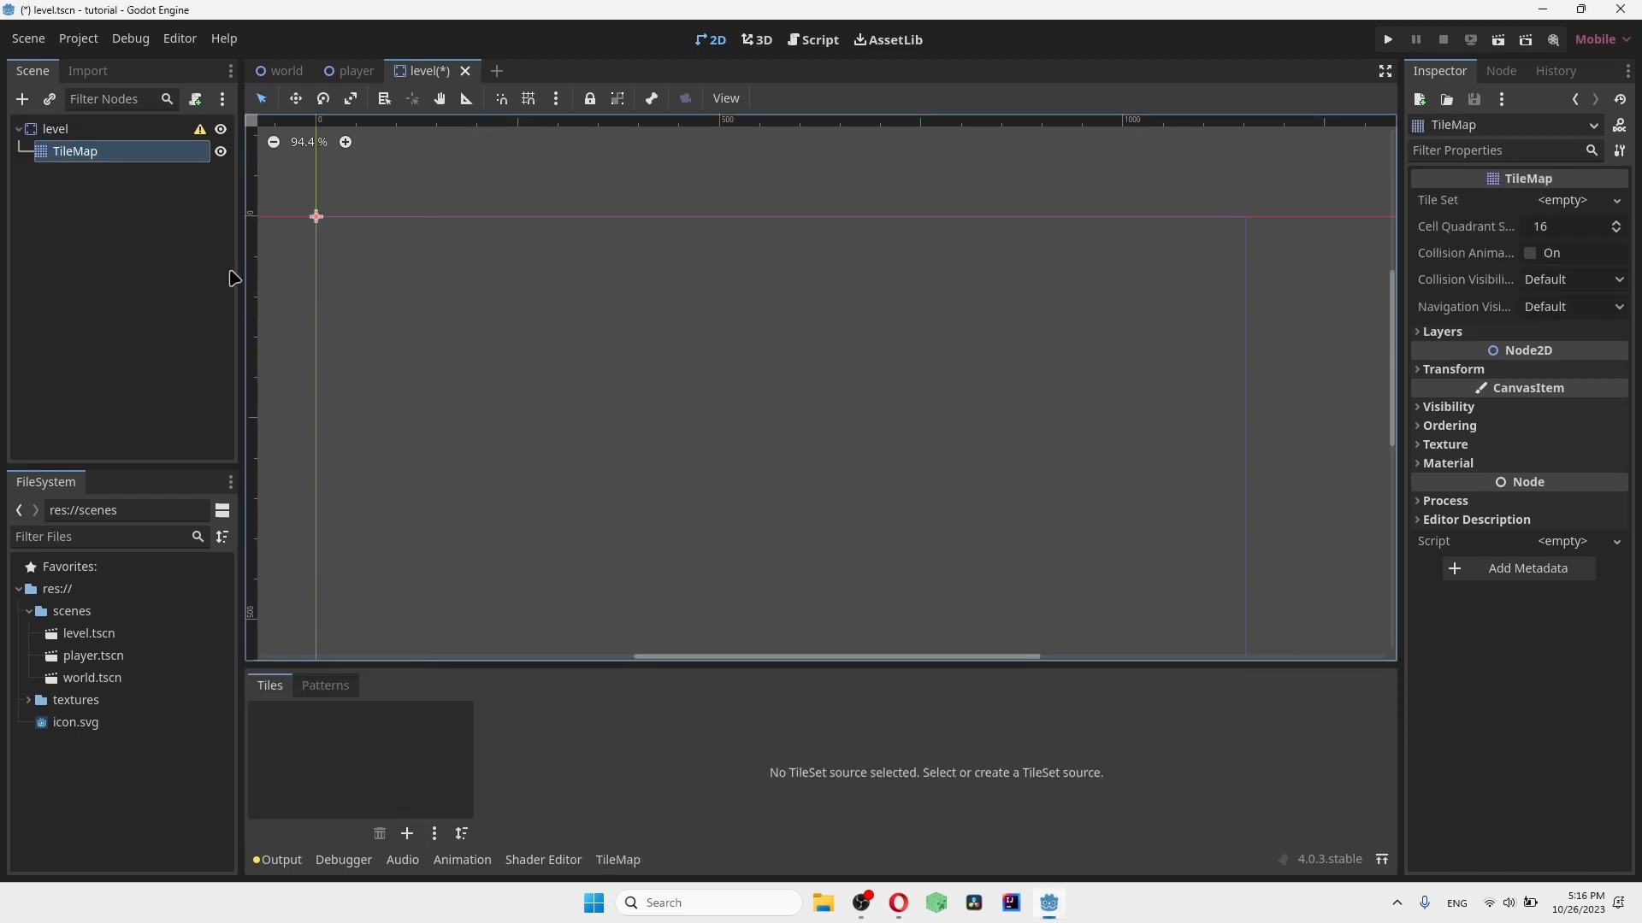
Step: Create a new TileSet for the TileMap and add Terrain (32x32).png from textures/level as an atlas with automatically created tiles
click(1560, 199)
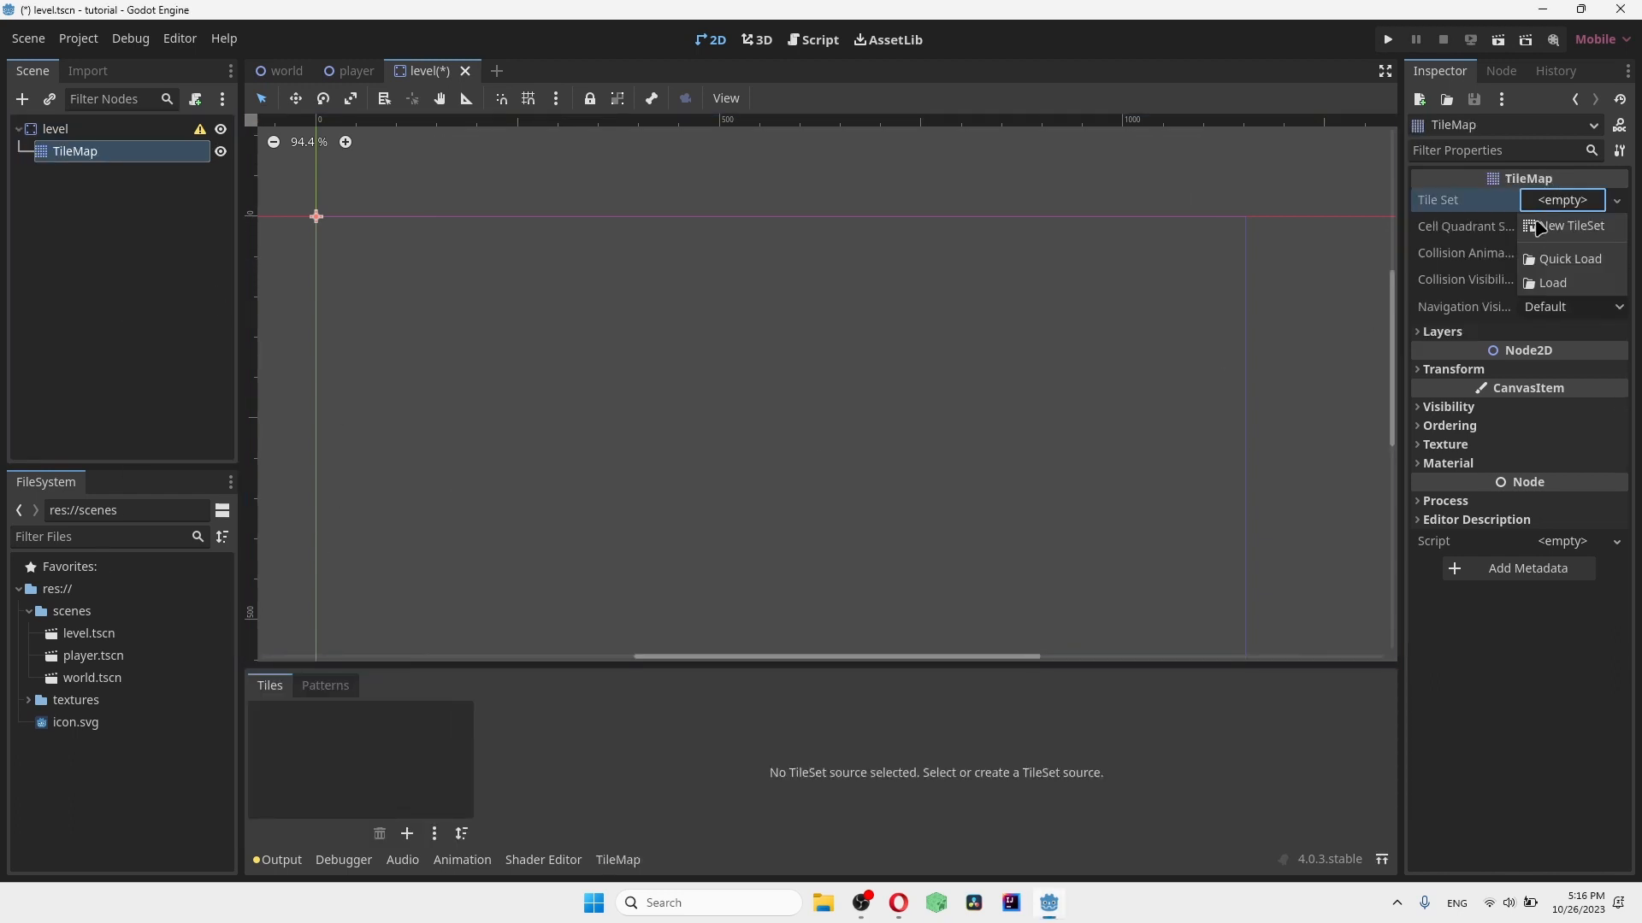
click(1573, 224)
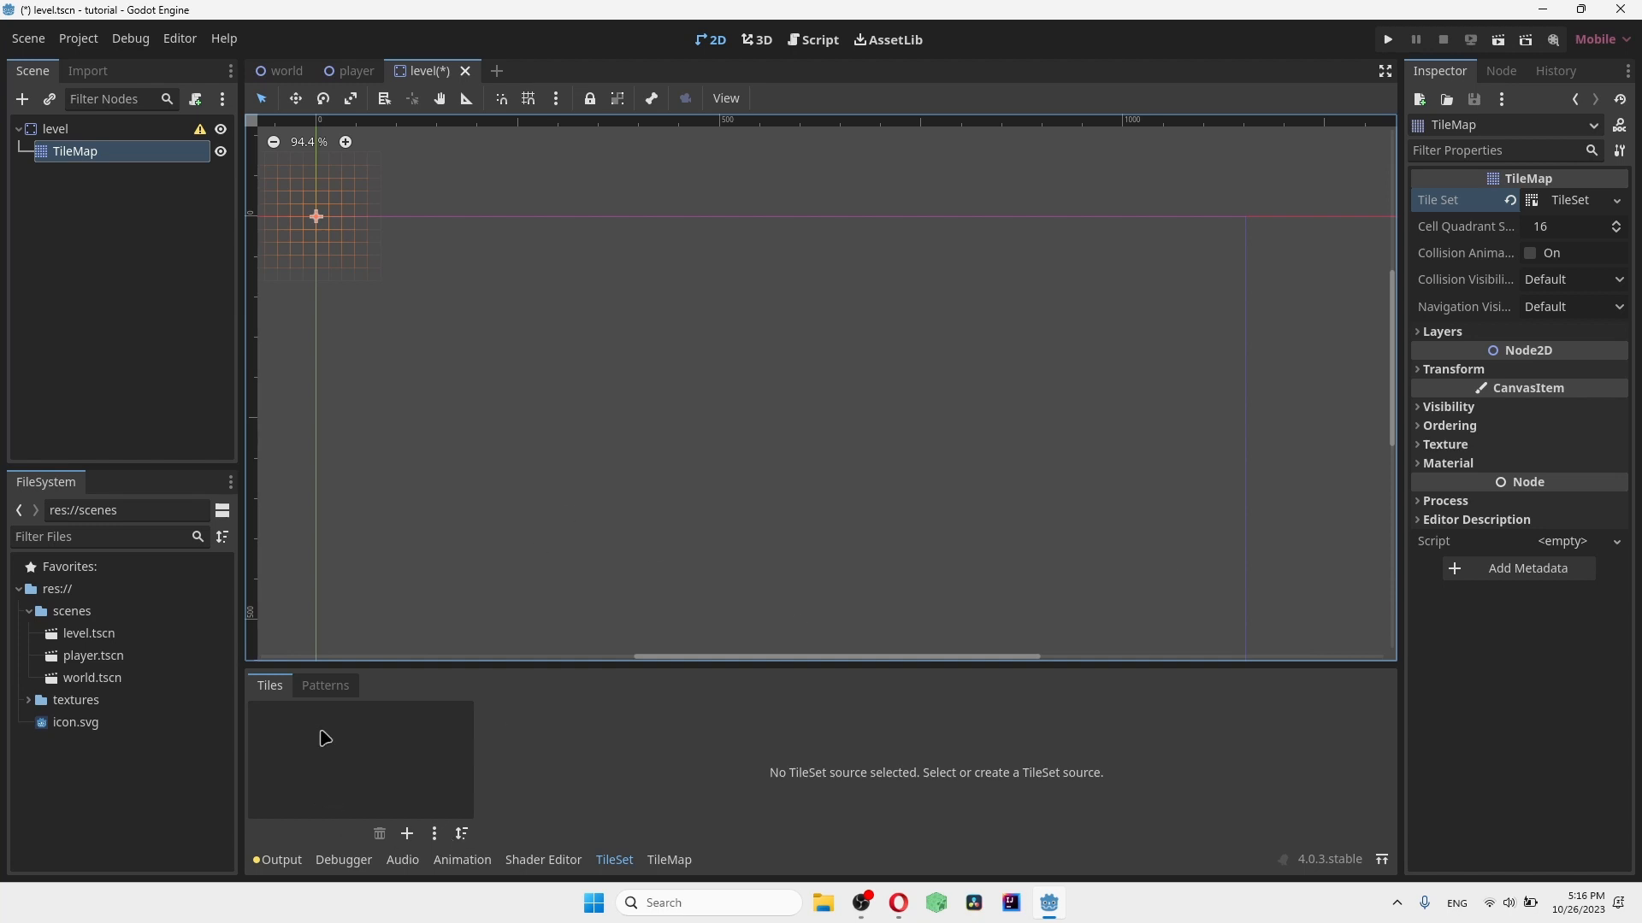
click(28, 701)
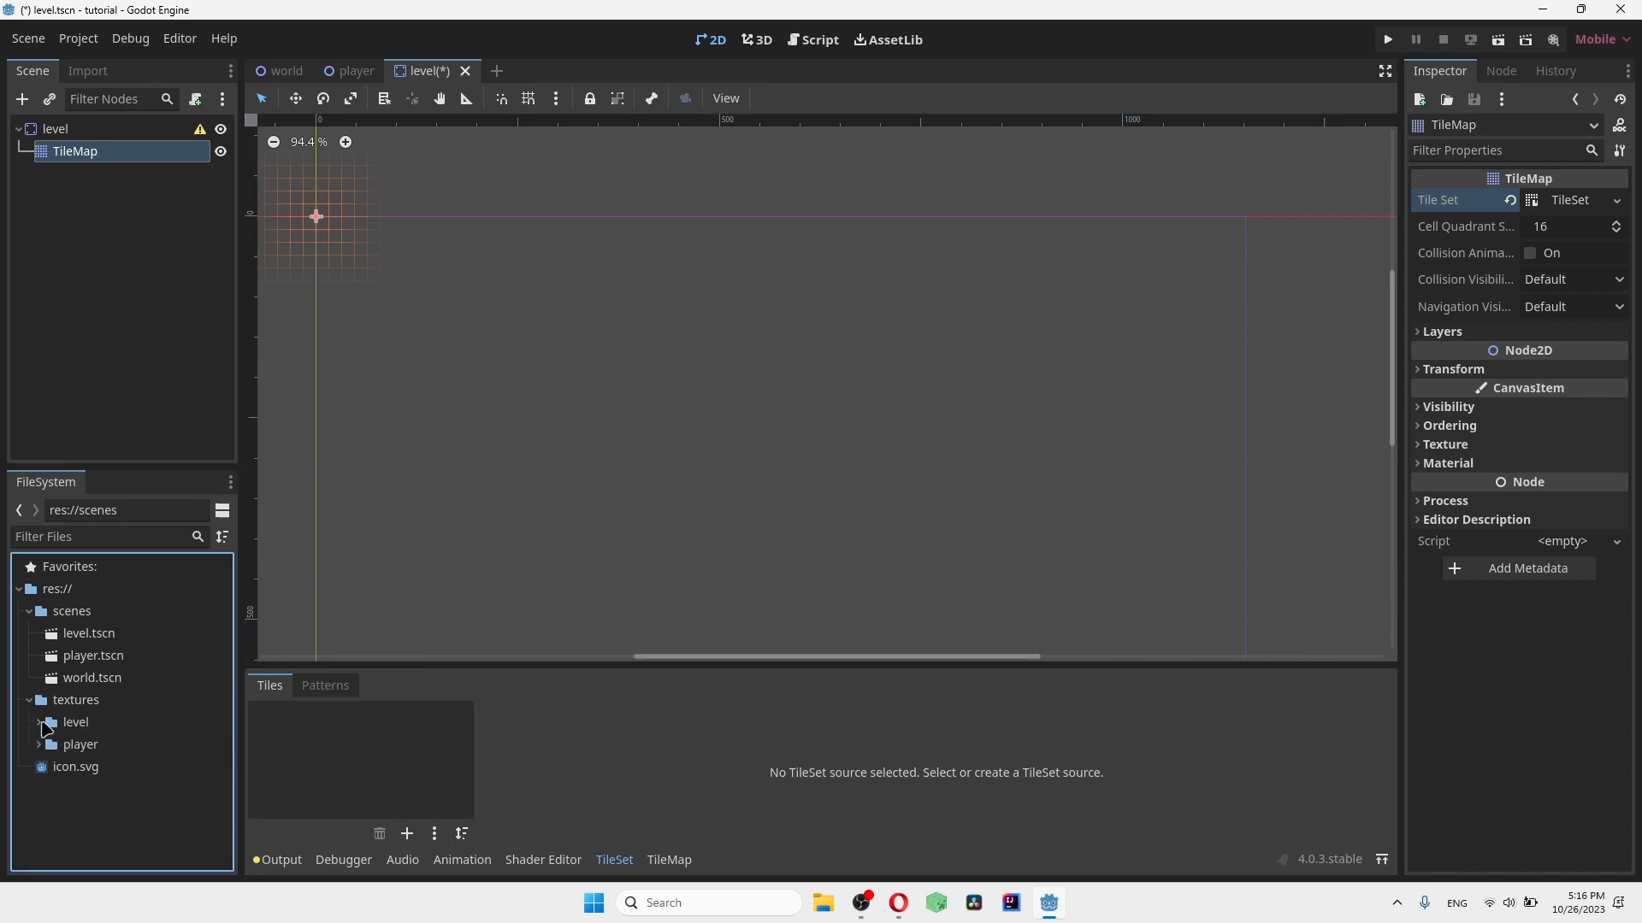
click(40, 723)
drag(128, 807, 372, 763)
click(759, 489)
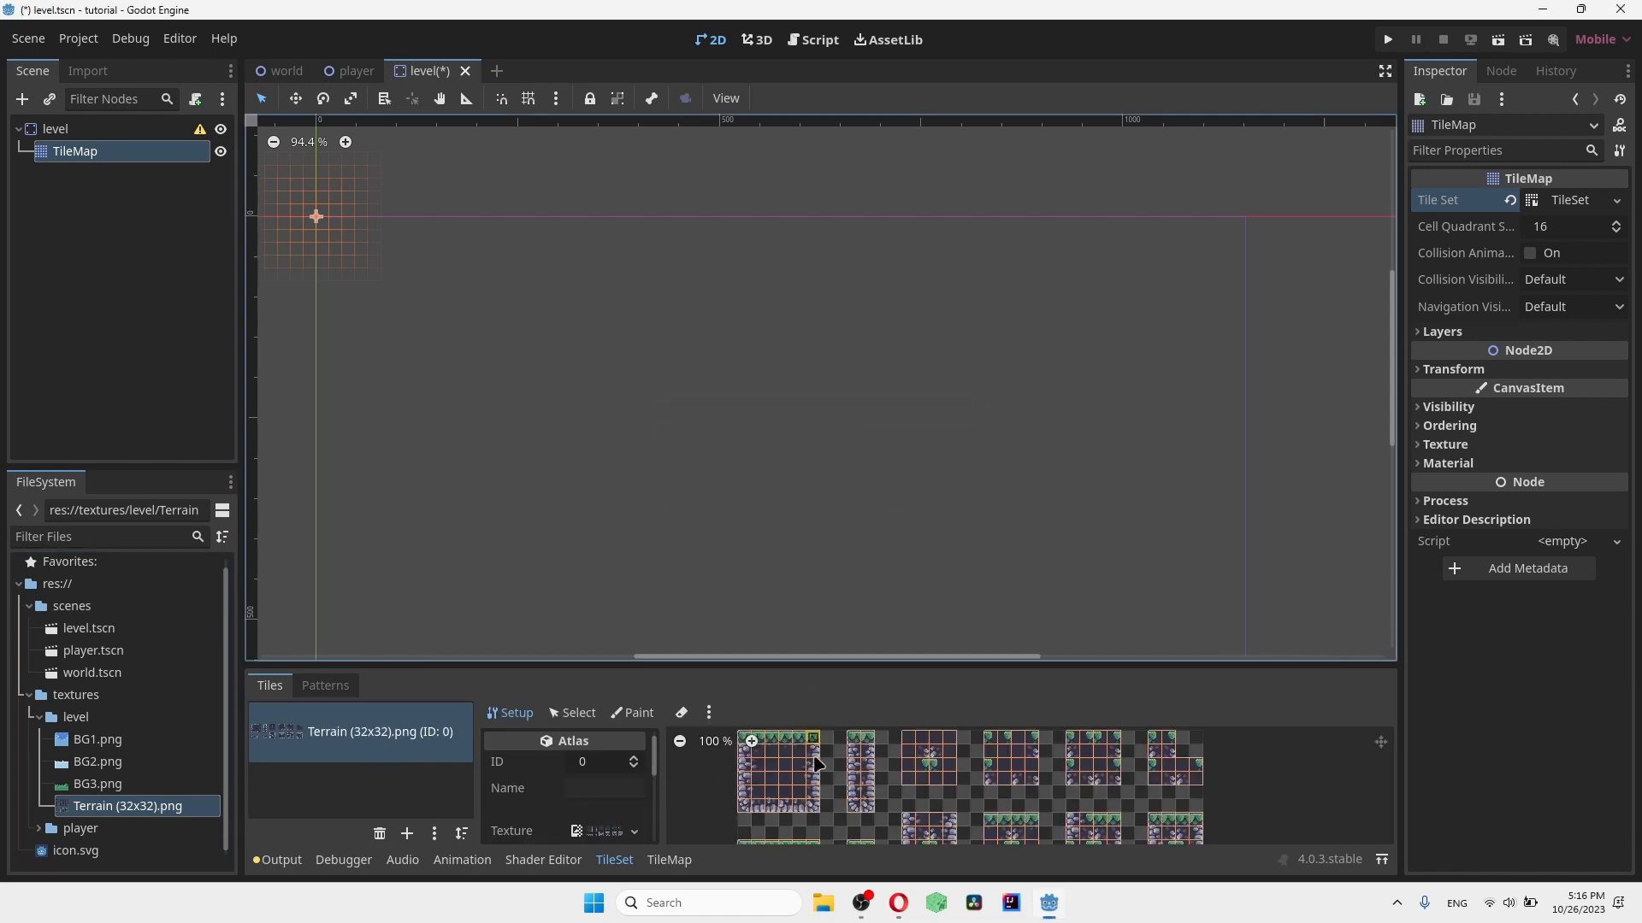
scroll(816, 818, up, 3)
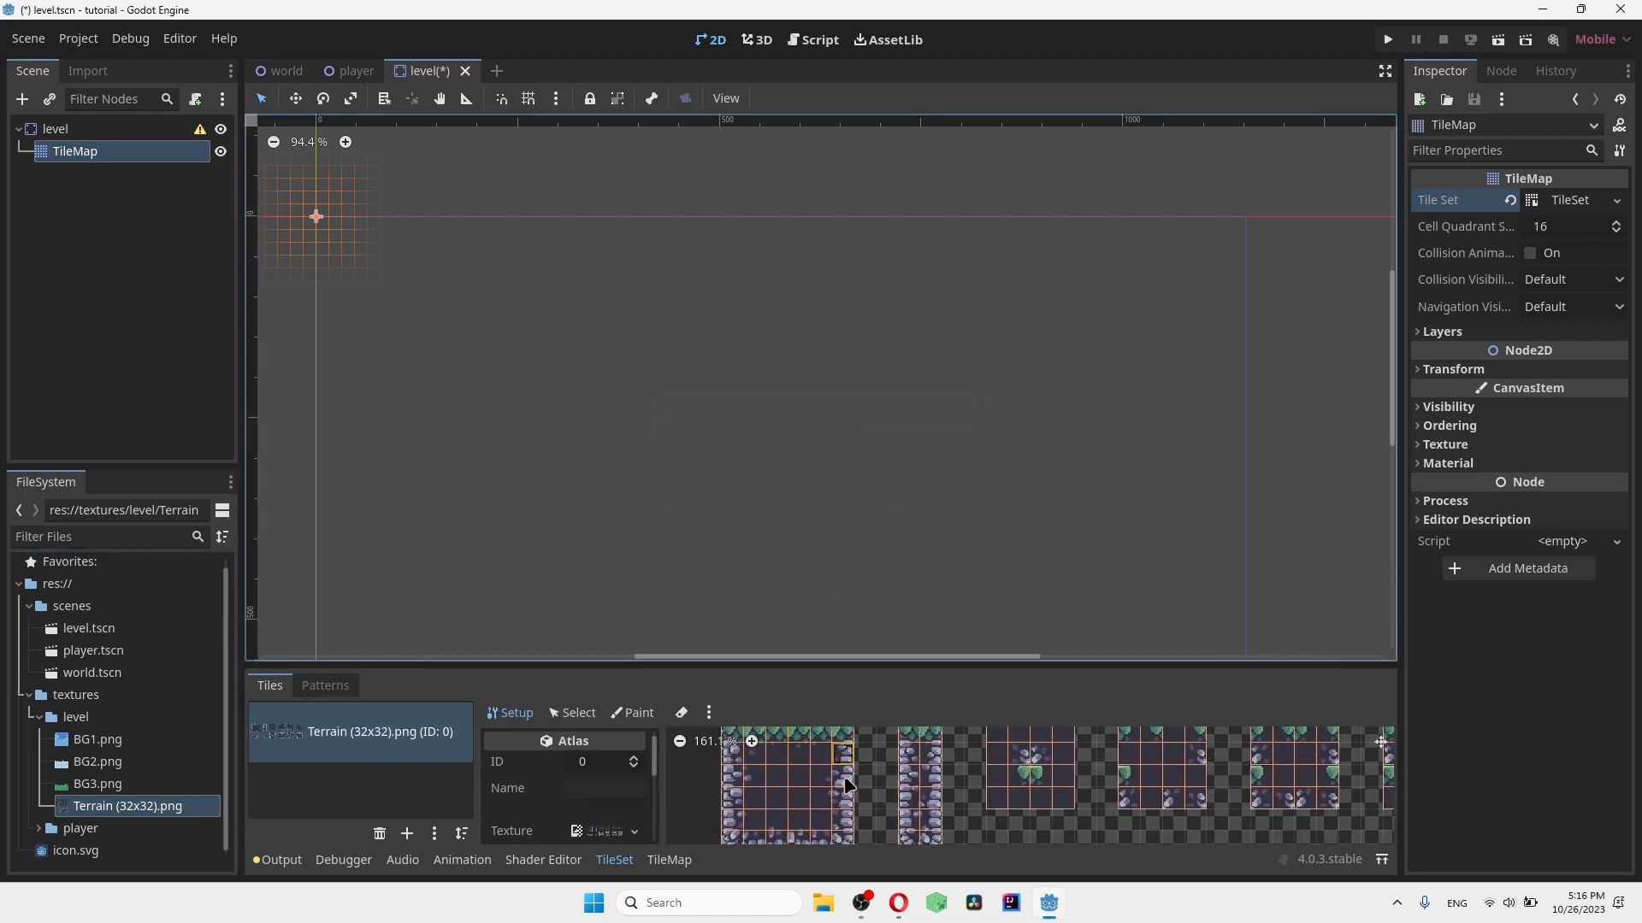
ctrl+scroll(858, 799, down, 3)
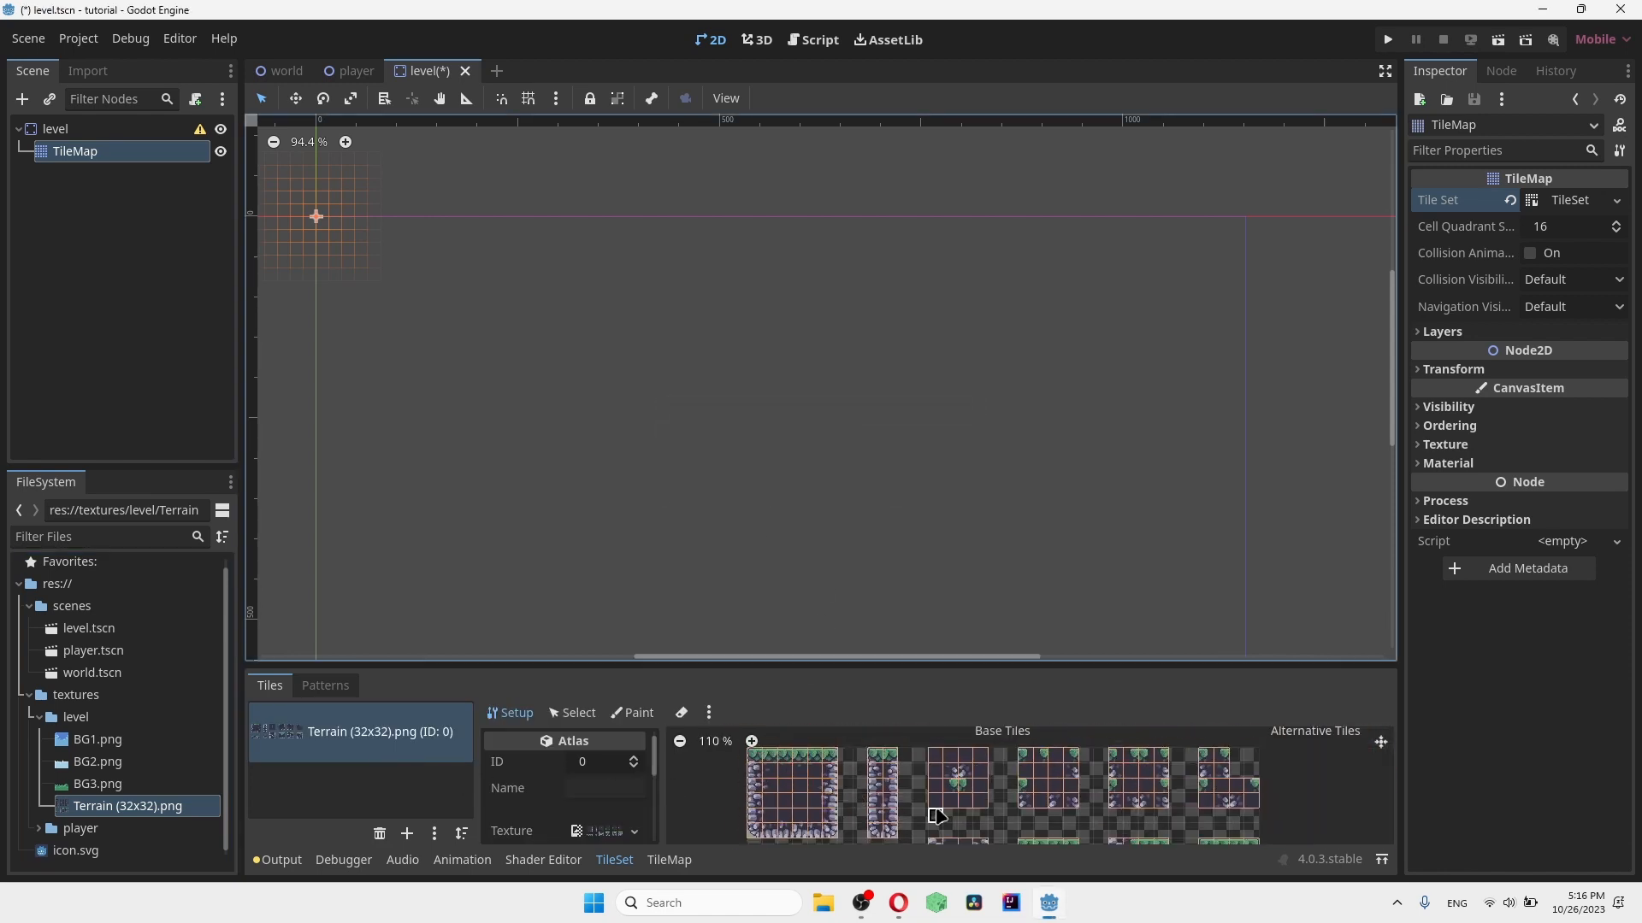
Step: Paint a grassy top edge about 10 tiles wide on the TileMap, with a corner tile and stone wall at its right end
click(668, 861)
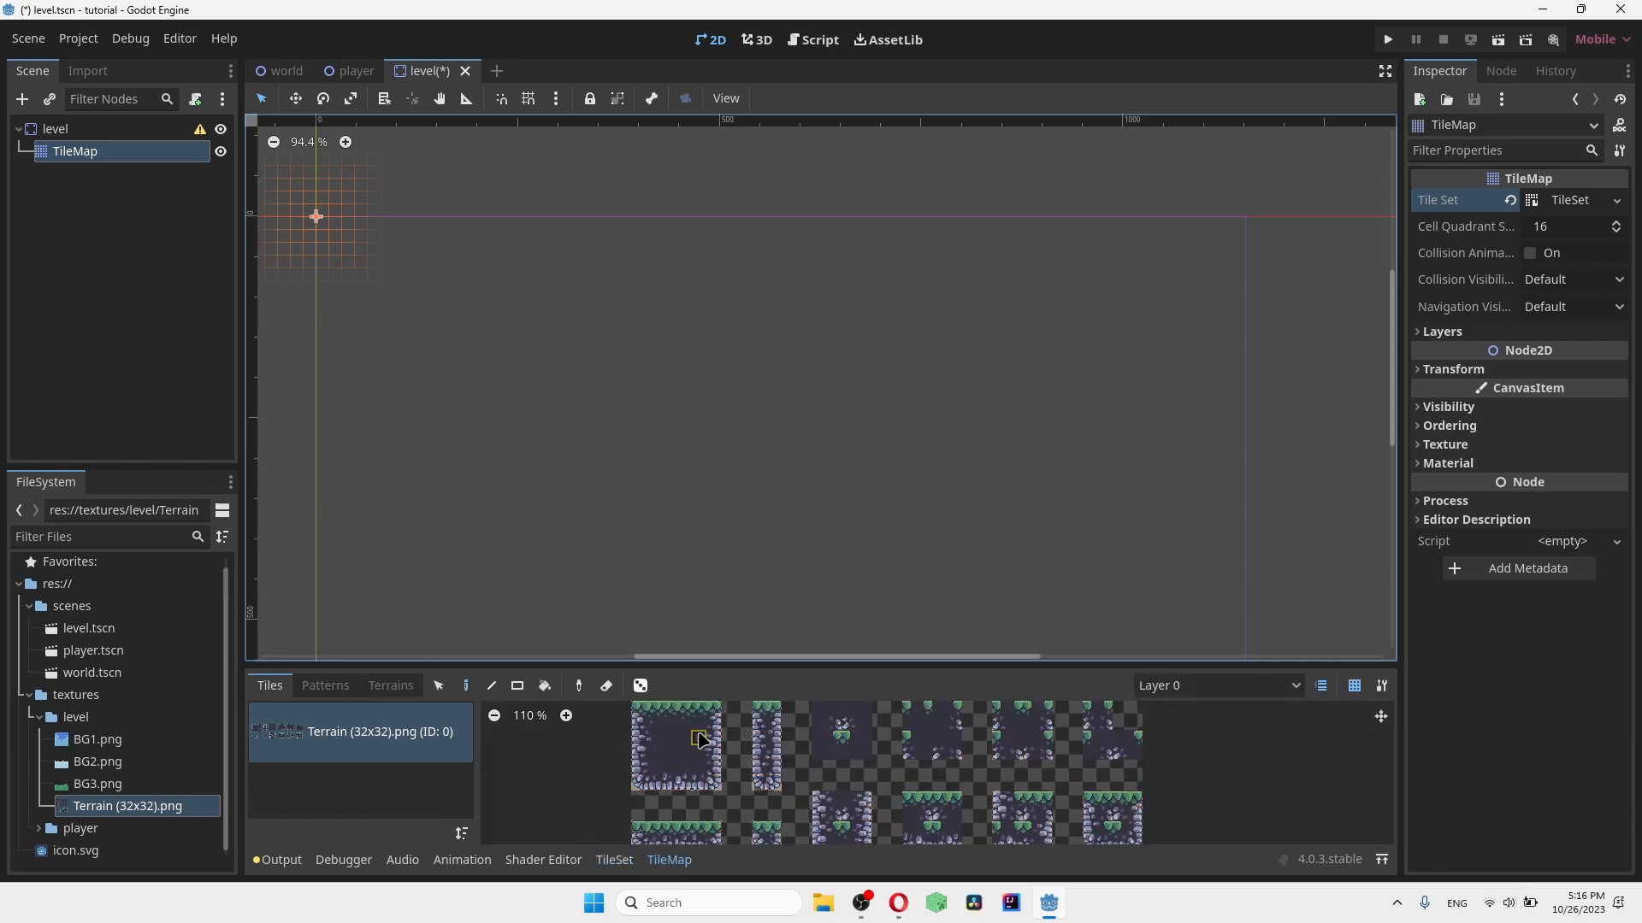
ctrl+scroll(670, 746, up, 2)
scroll(650, 746, up, 2)
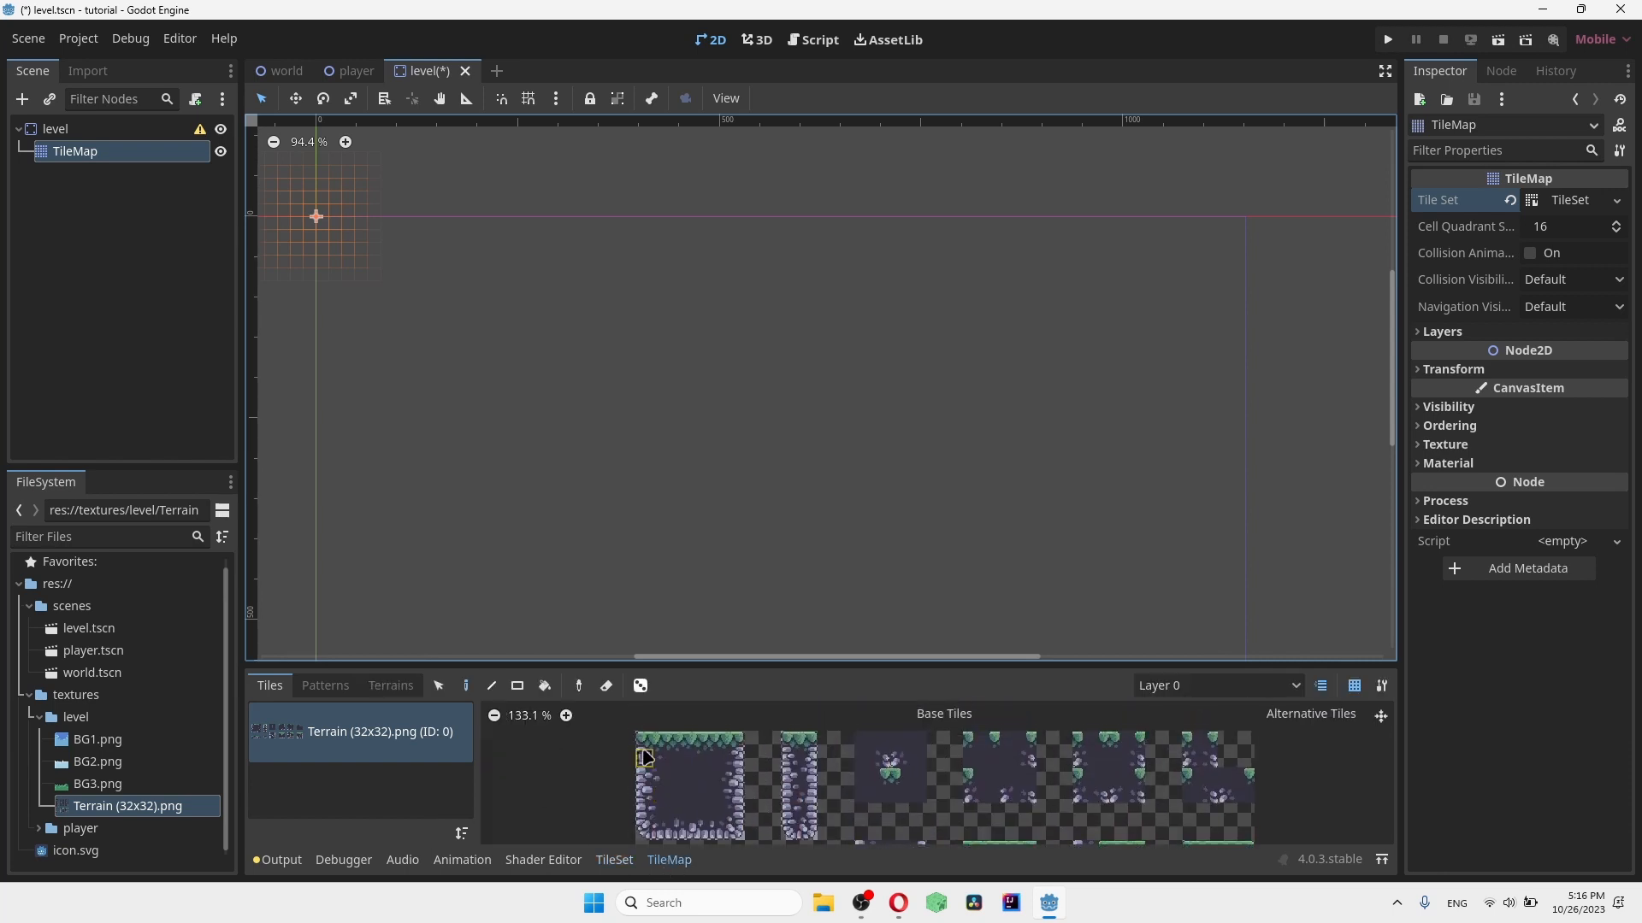
click(644, 743)
click(663, 741)
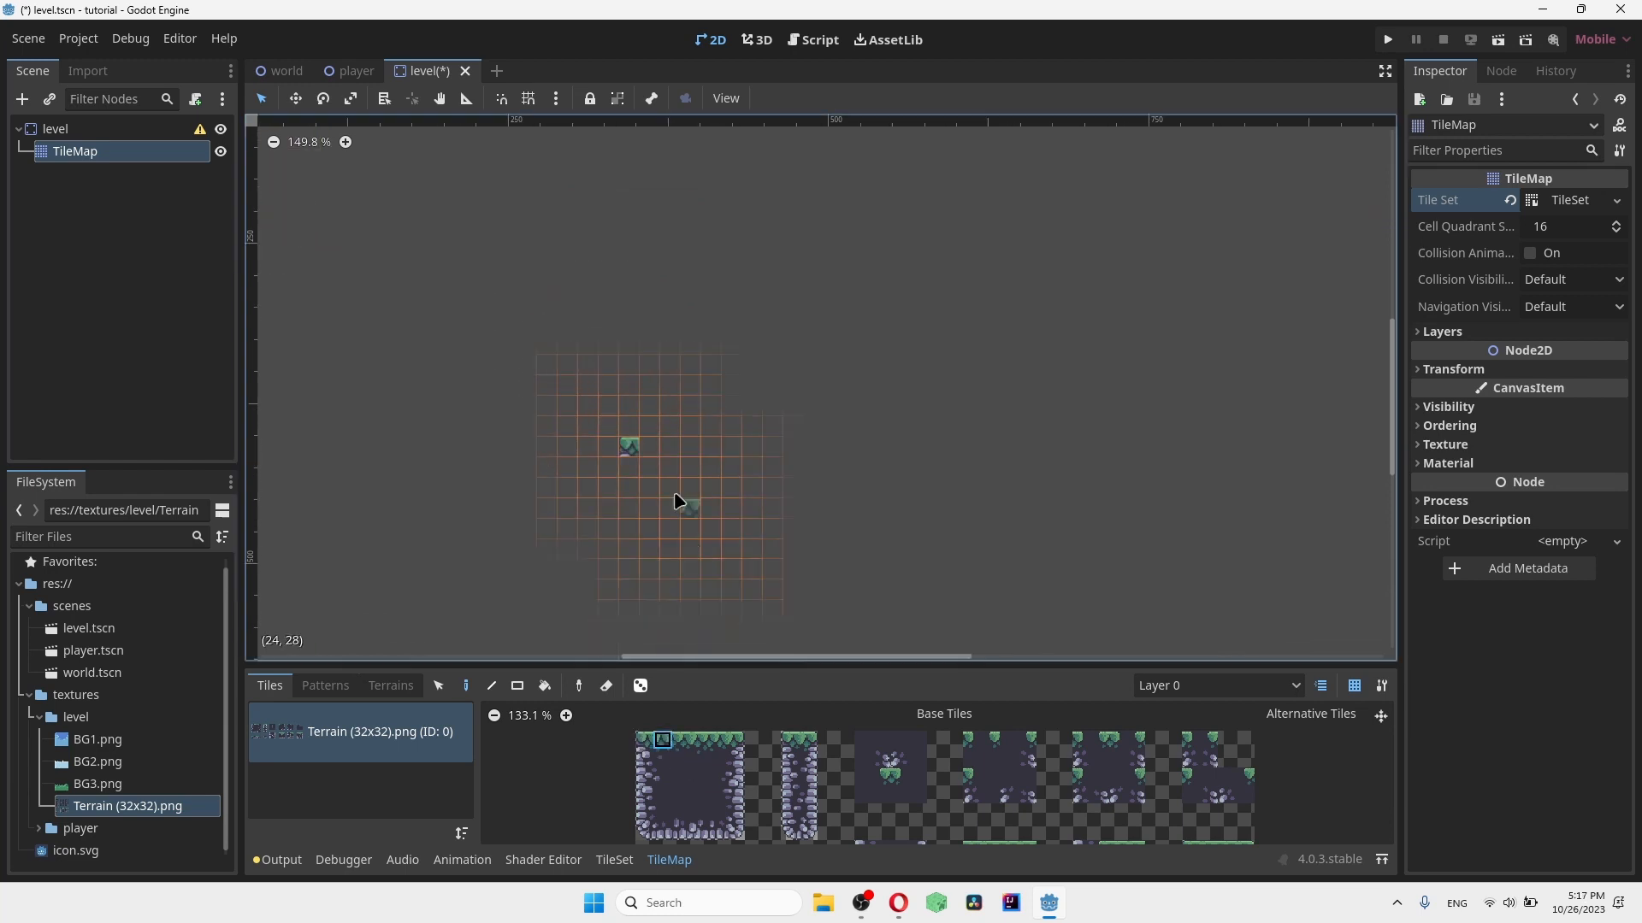
click(650, 448)
mouse_move(692, 447)
mouse_down()
mouse_move(793, 448)
mouse_move(815, 508)
mouse_up()
click(735, 741)
click(815, 448)
click(735, 758)
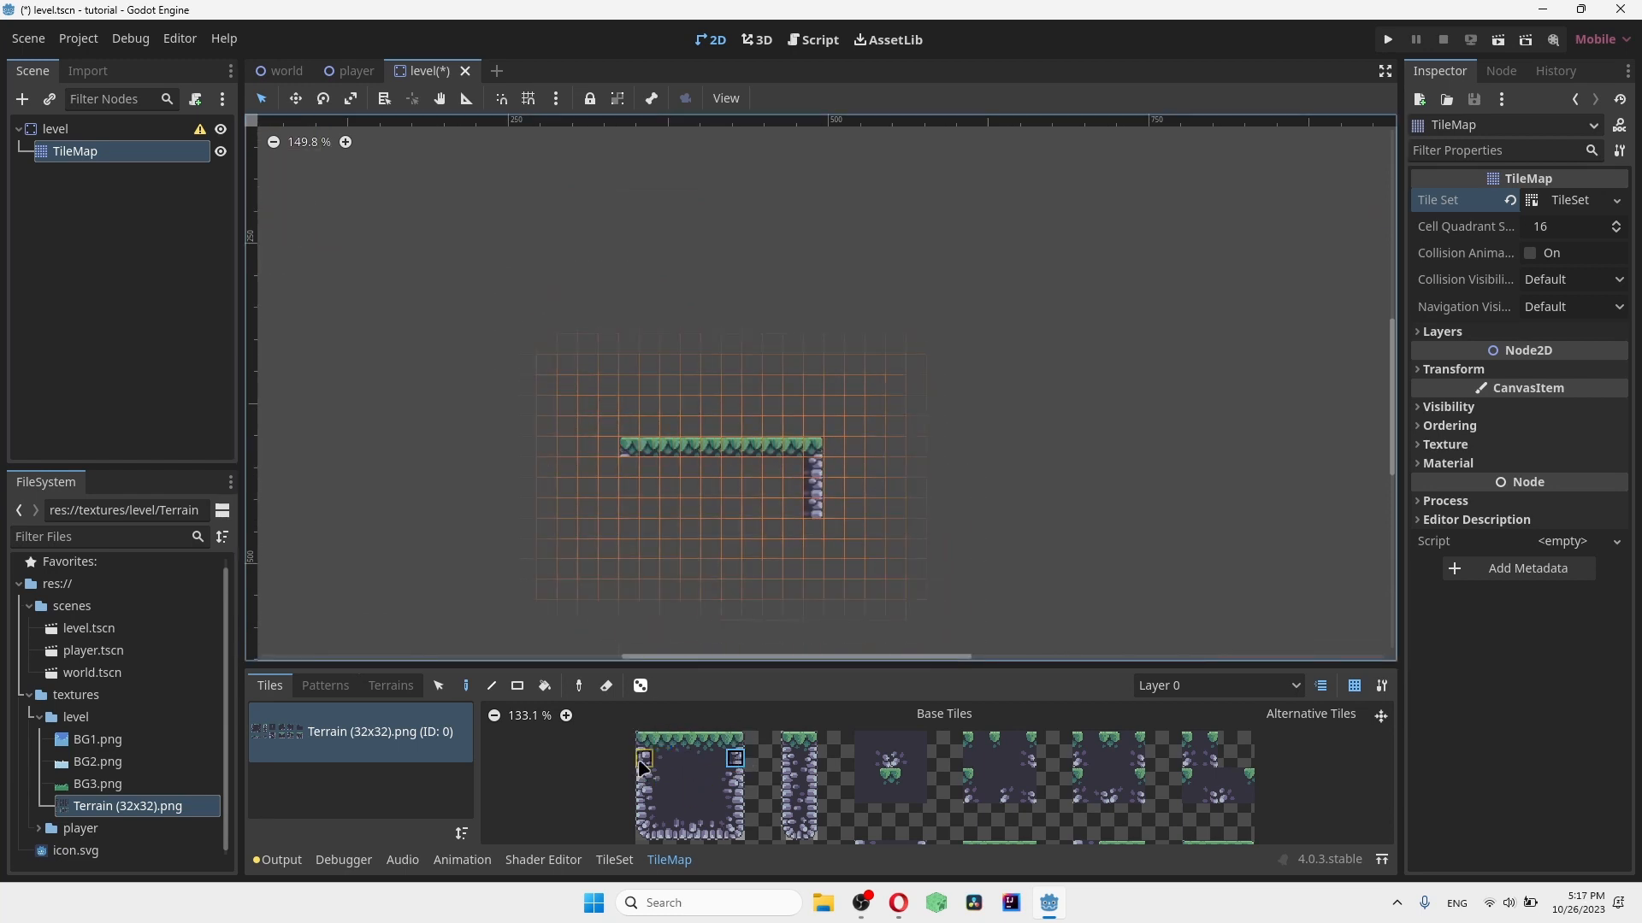
Step: Paint the platform's left stone wall, both bottom corners and bottom stone edge to close the outline
click(644, 760)
drag(631, 466, 630, 510)
click(644, 830)
click(736, 831)
click(807, 532)
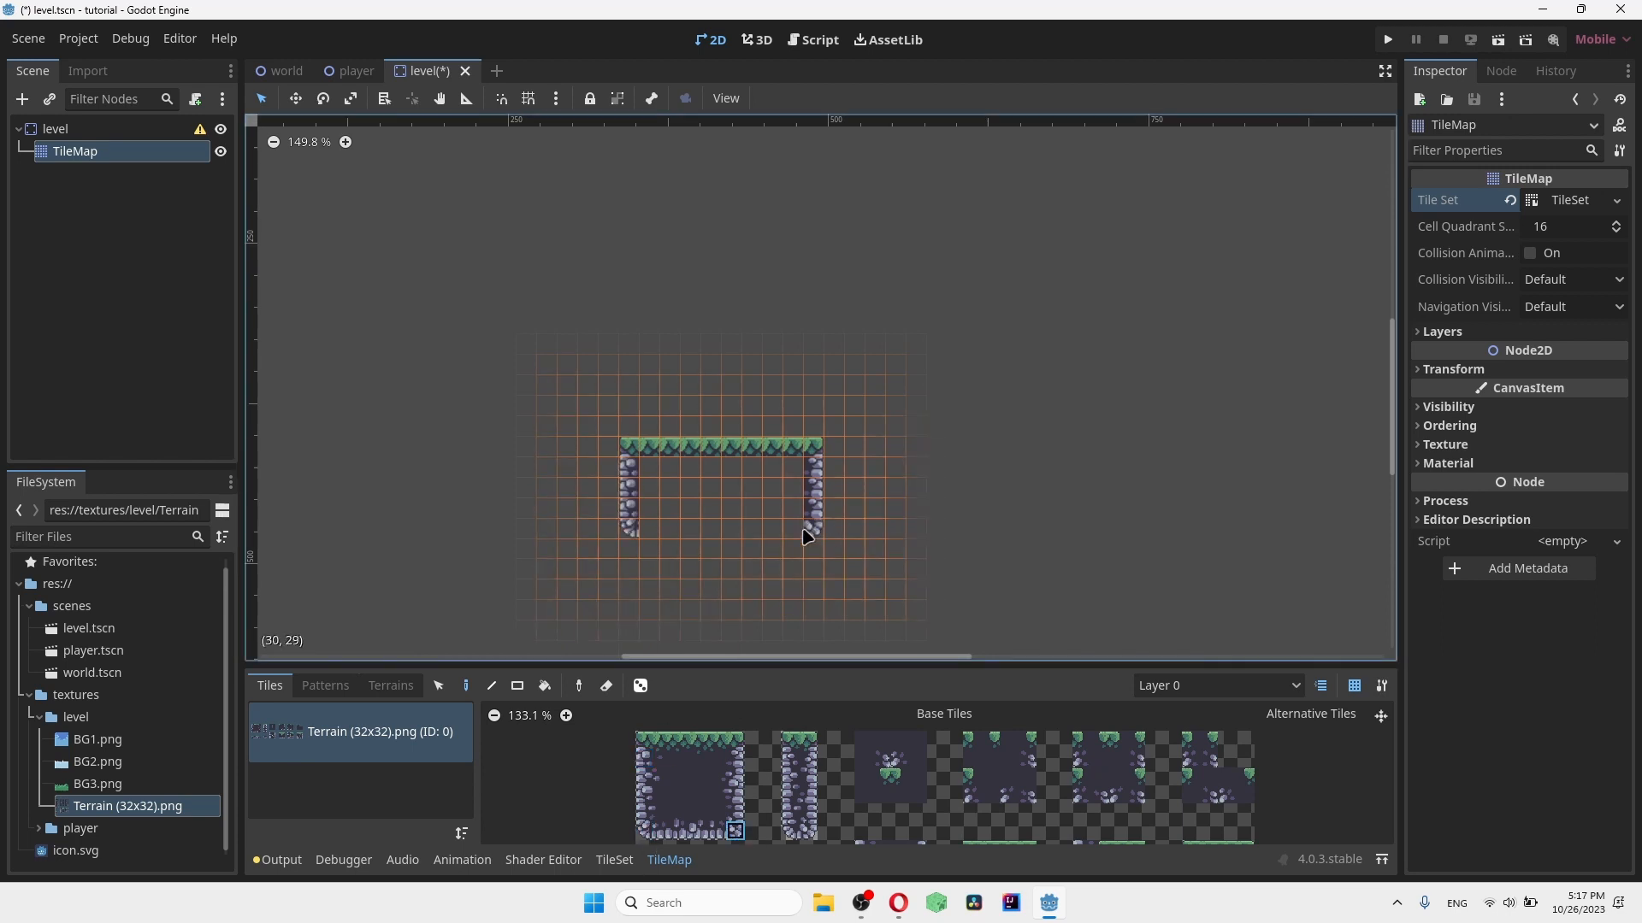
click(700, 832)
mouse_move(794, 530)
mouse_down()
mouse_move(650, 531)
mouse_move(649, 489)
mouse_up()
Step: Fill the platform's interior with the matching dark inner terrain tiles
click(663, 779)
click(720, 800)
drag(791, 488, 789, 501)
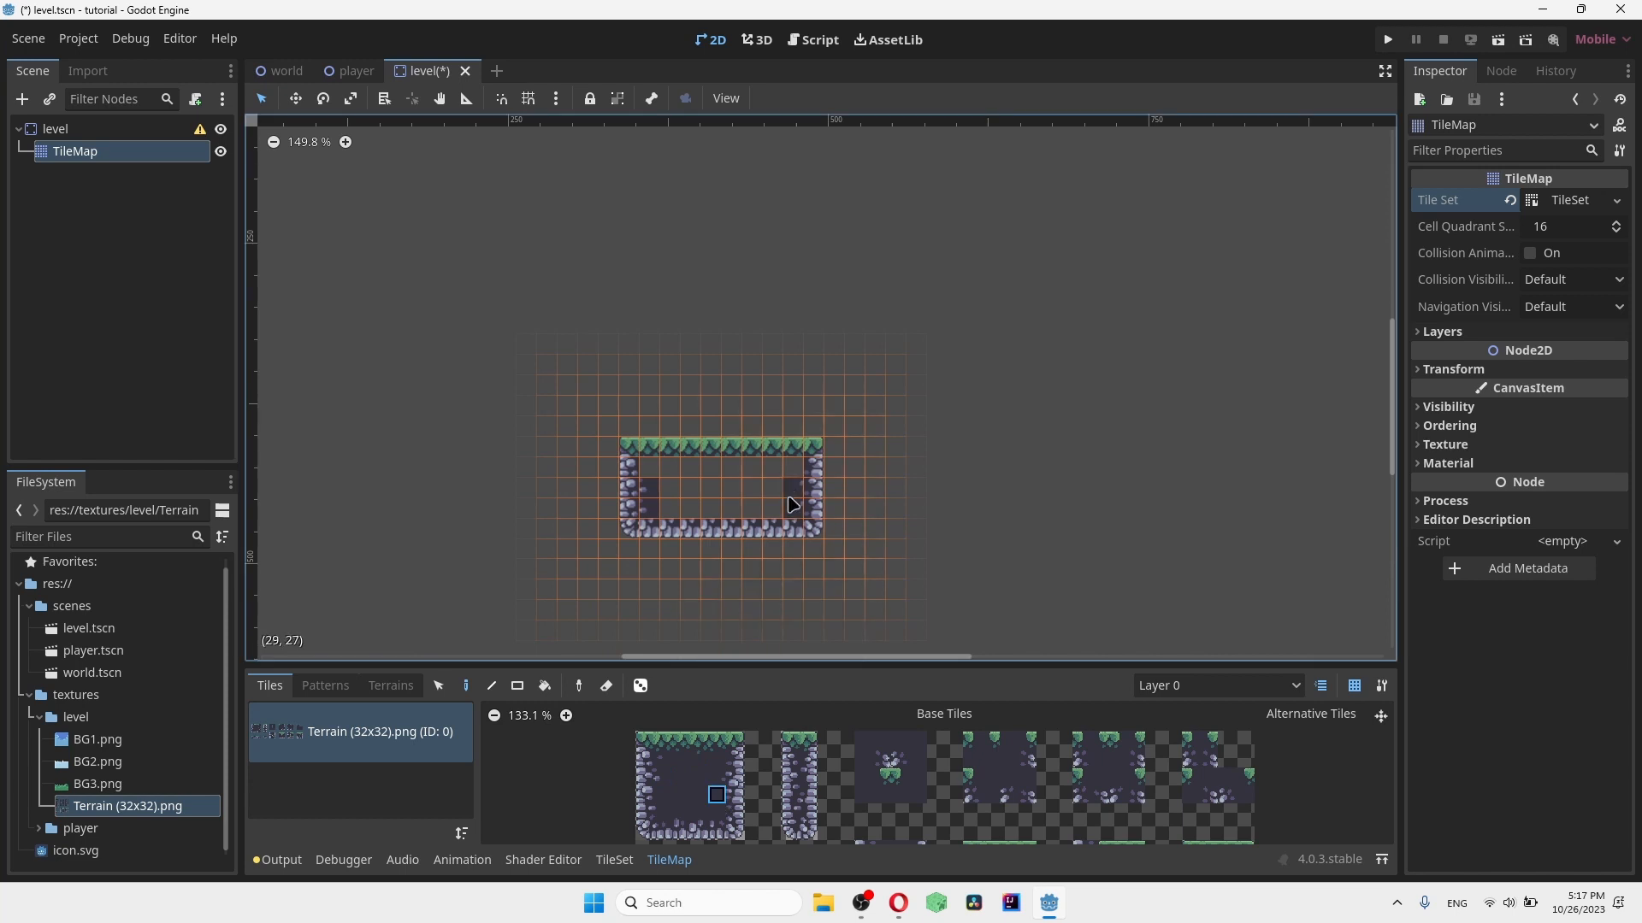
click(682, 799)
mouse_move(672, 504)
mouse_down()
mouse_move(747, 491)
mouse_move(692, 501)
mouse_move(670, 477)
mouse_up()
click(716, 759)
click(662, 758)
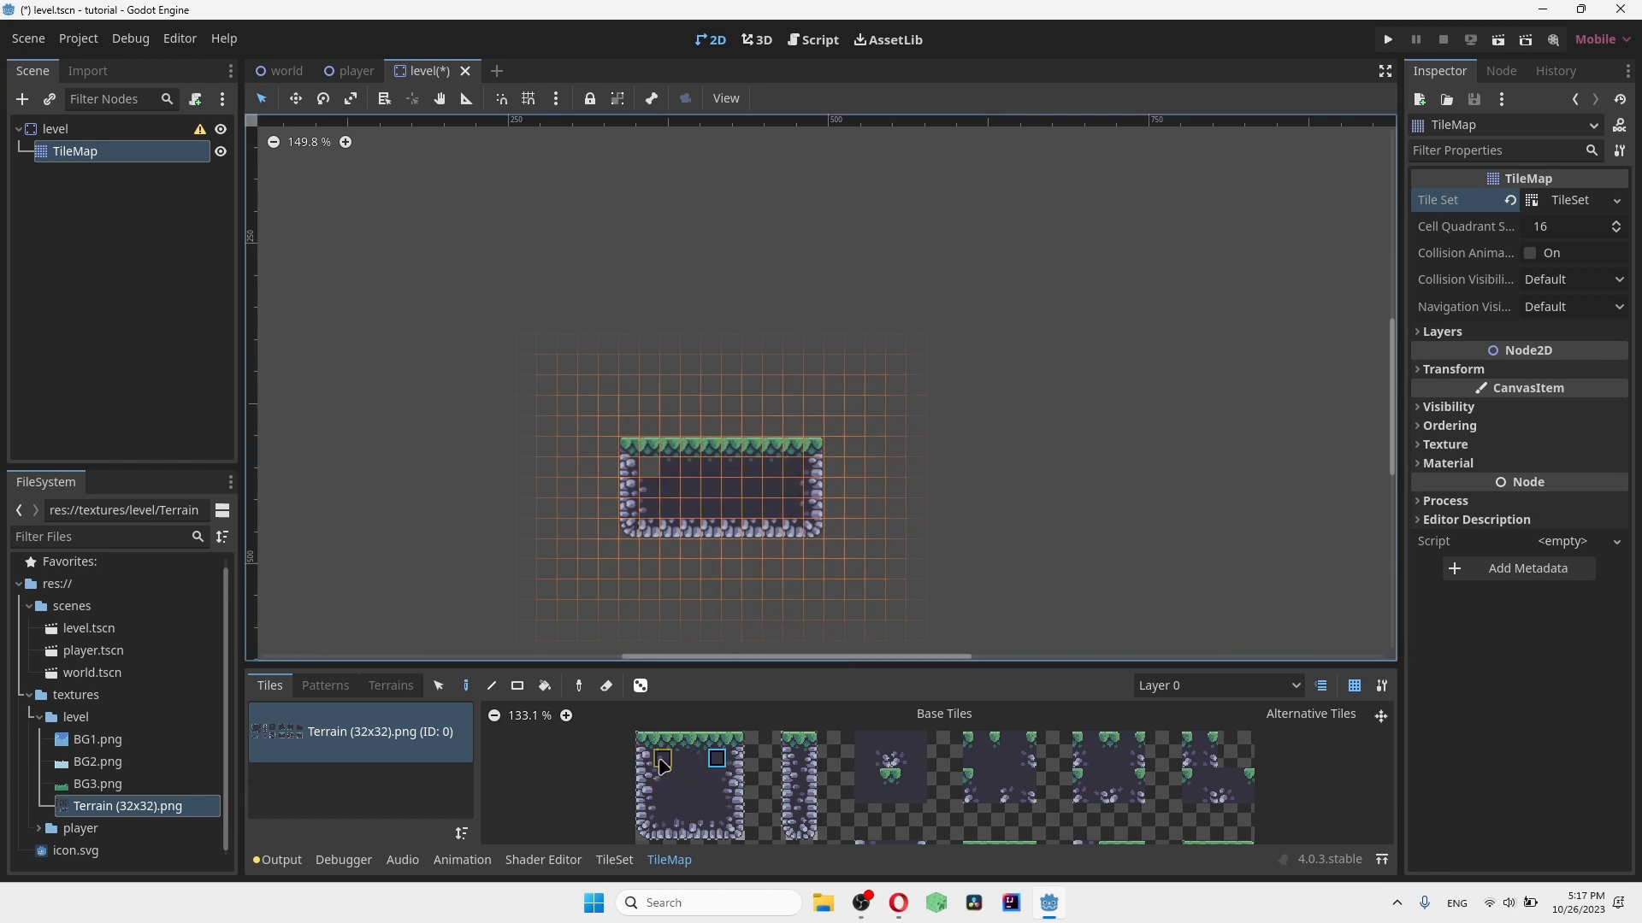
click(650, 468)
scroll(753, 496, down, 7)
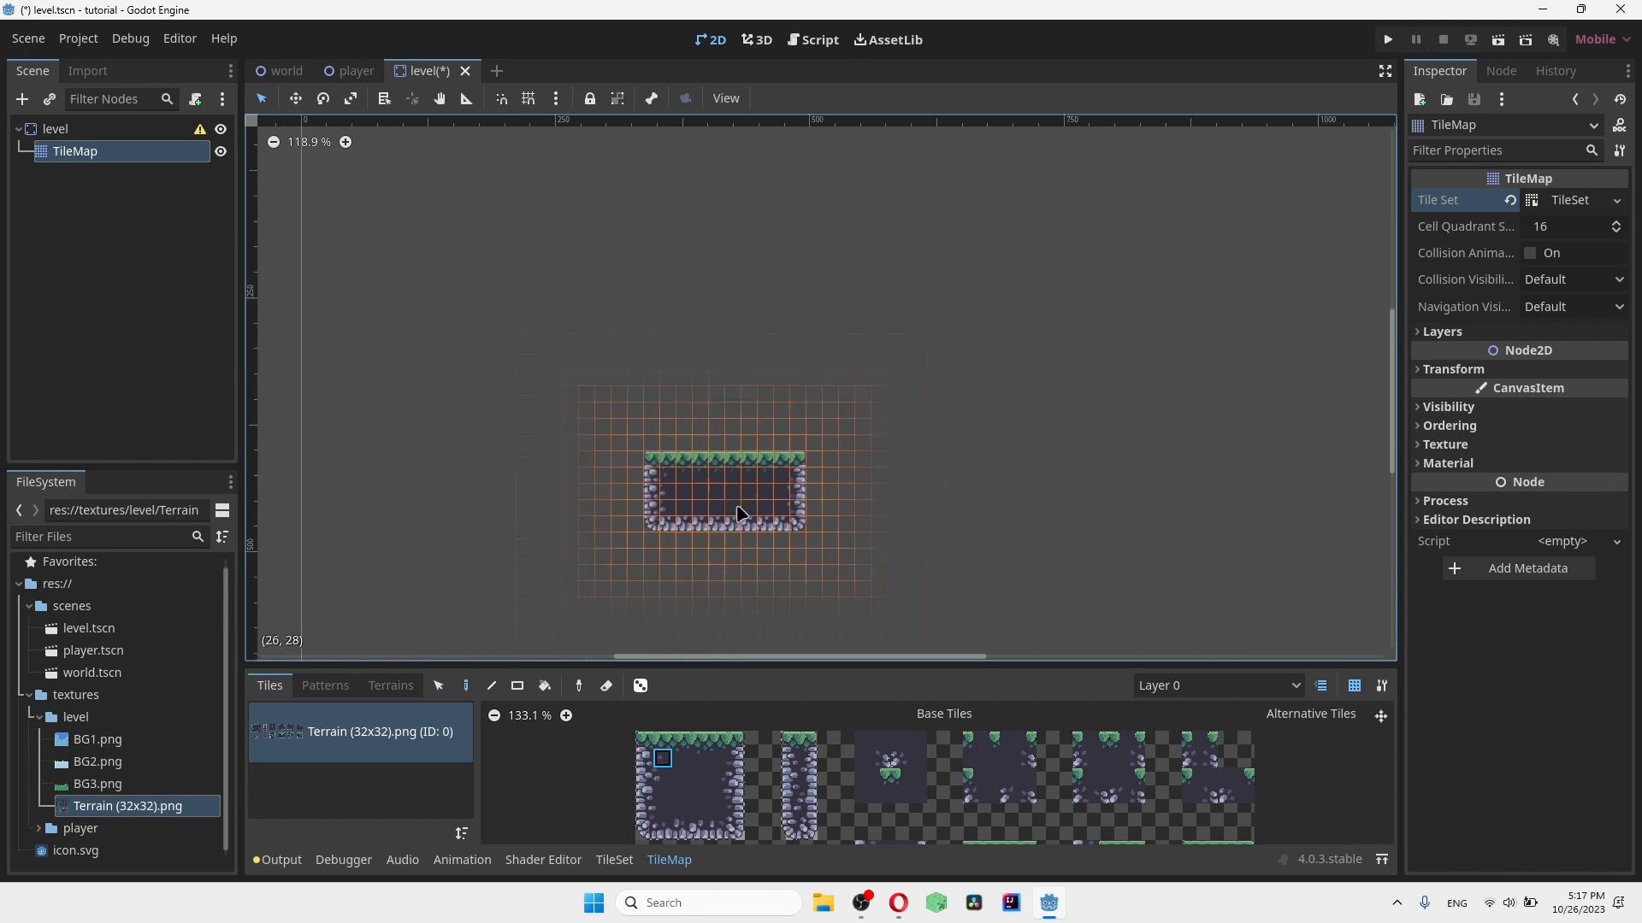
scroll(760, 496, up, 10)
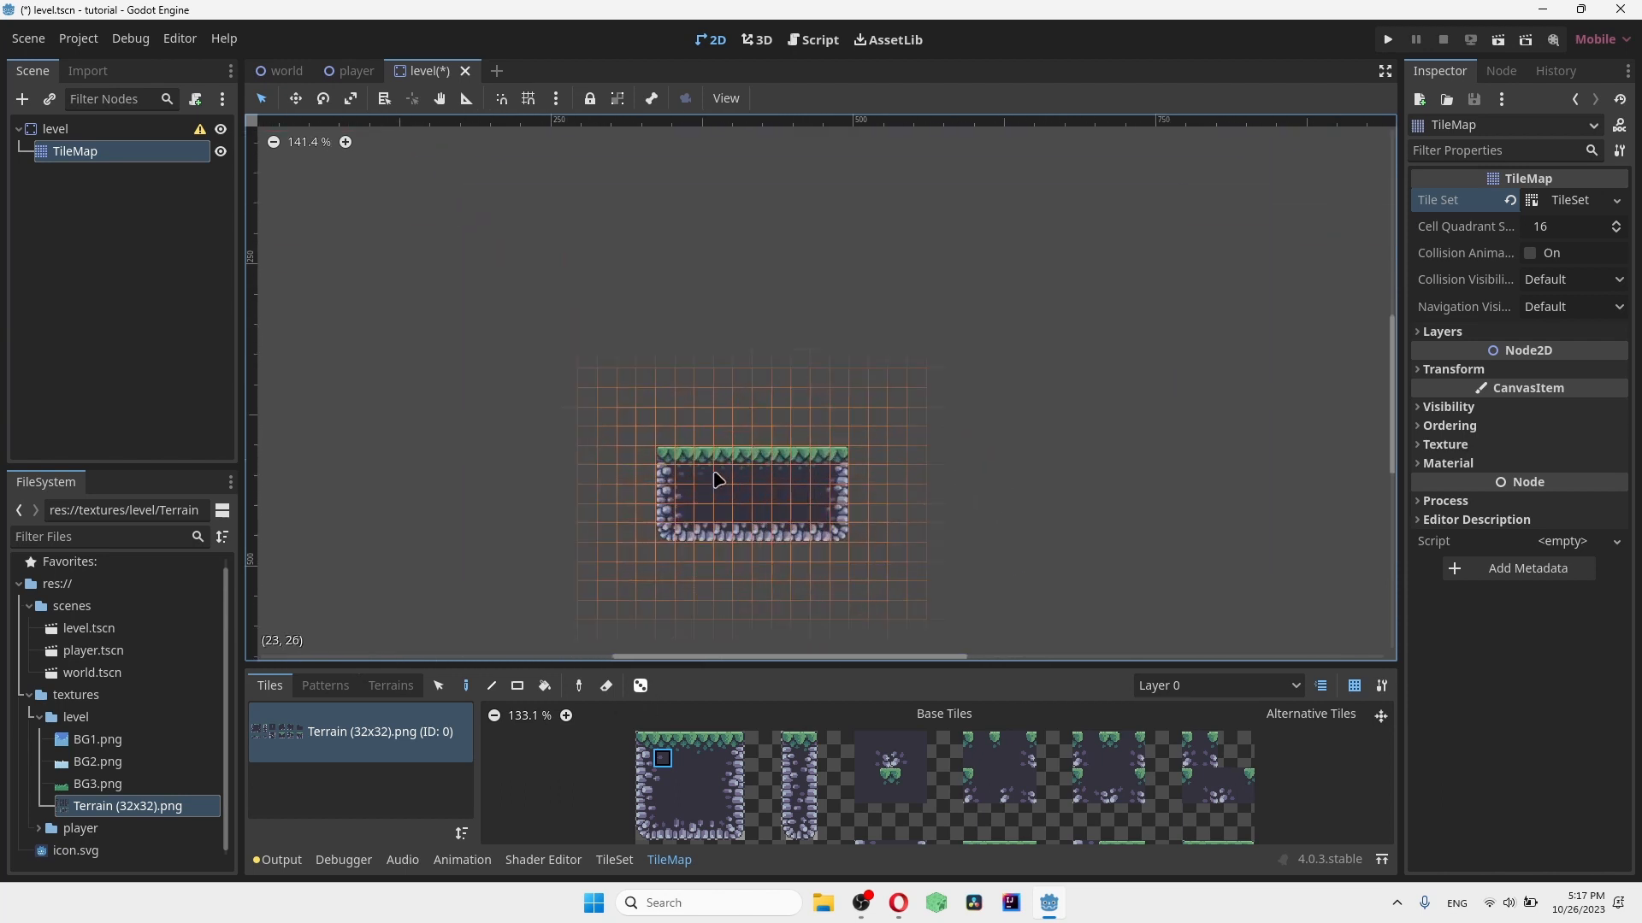
middle_drag(711, 449, 718, 458)
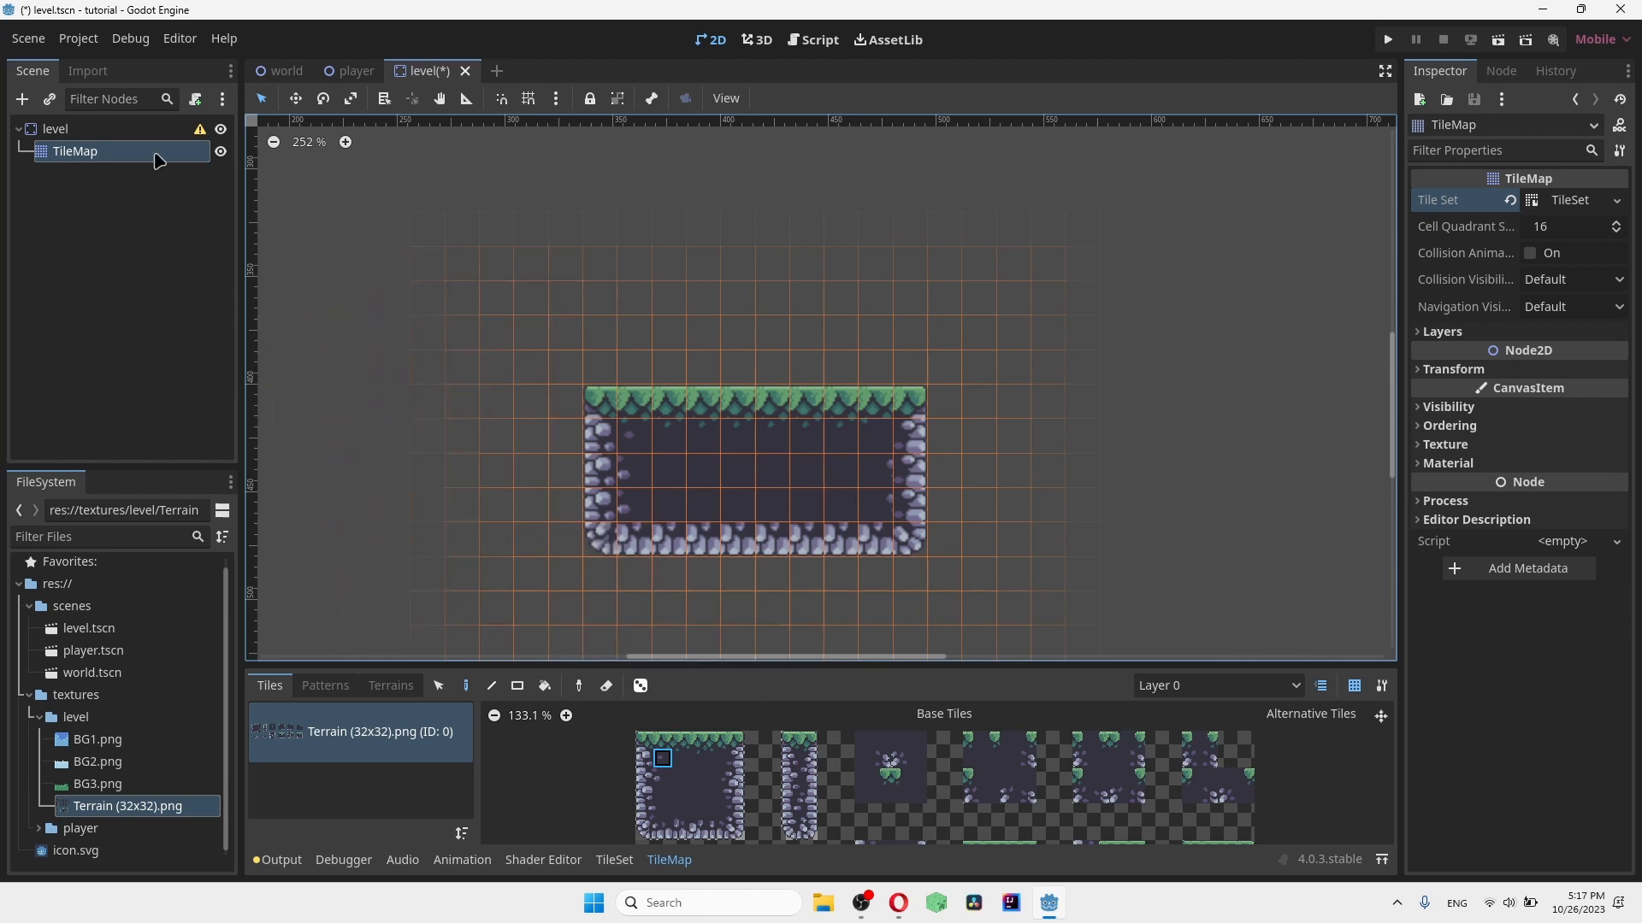
Step: Add a CollisionShape2D as a child of the level node and assign it a new RectangleShape2D
right_click(93, 128)
click(176, 139)
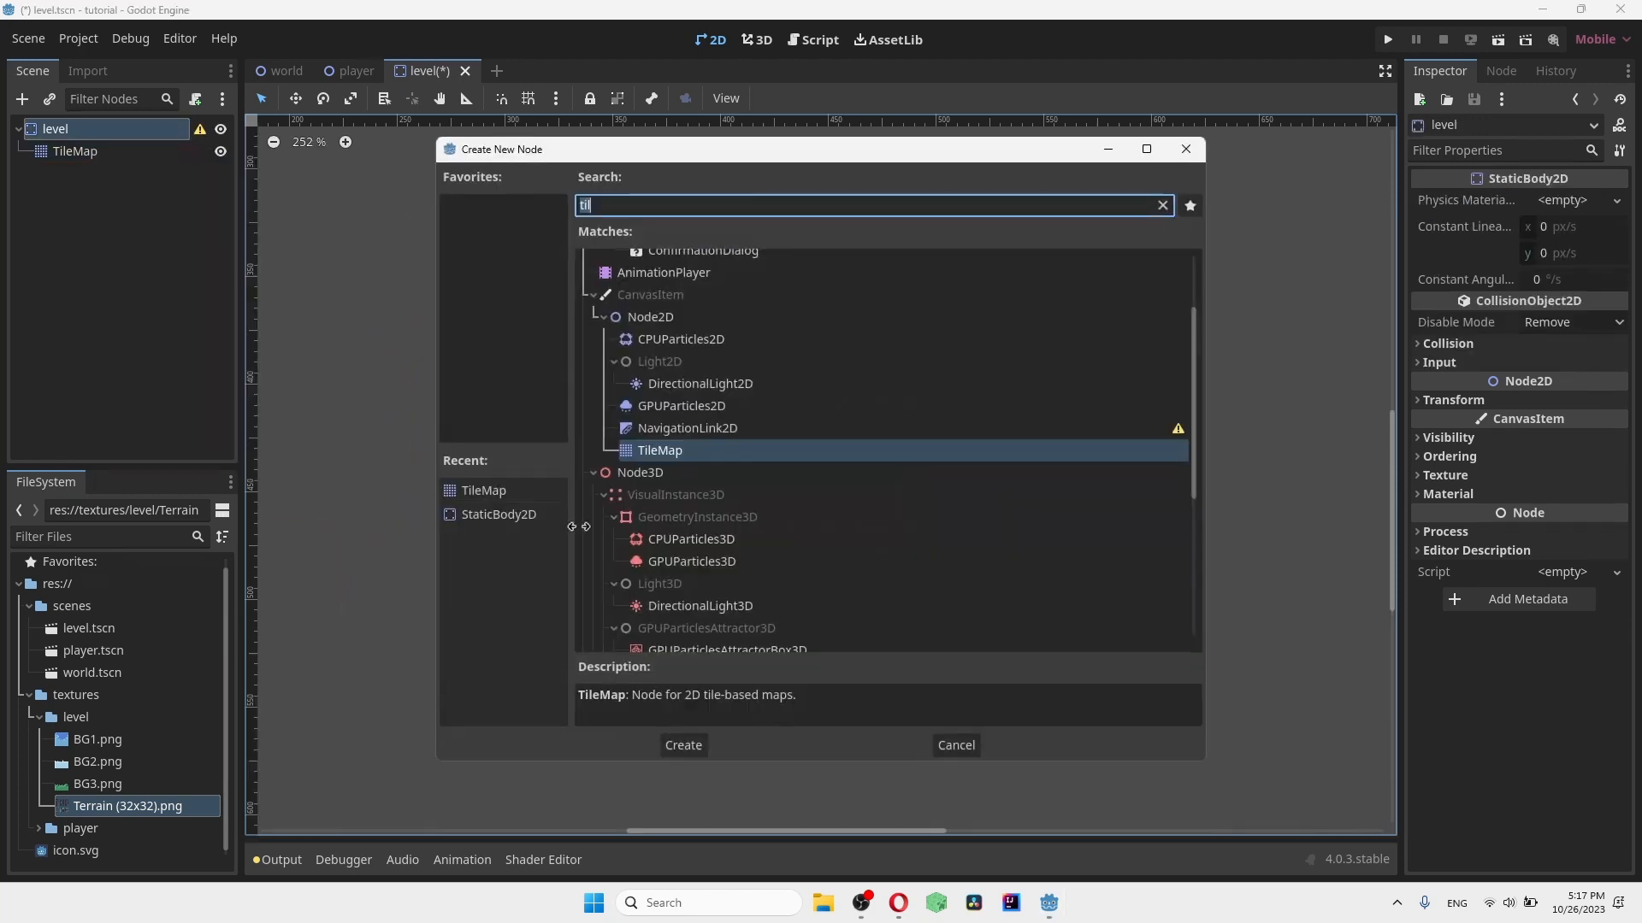
text(coli)
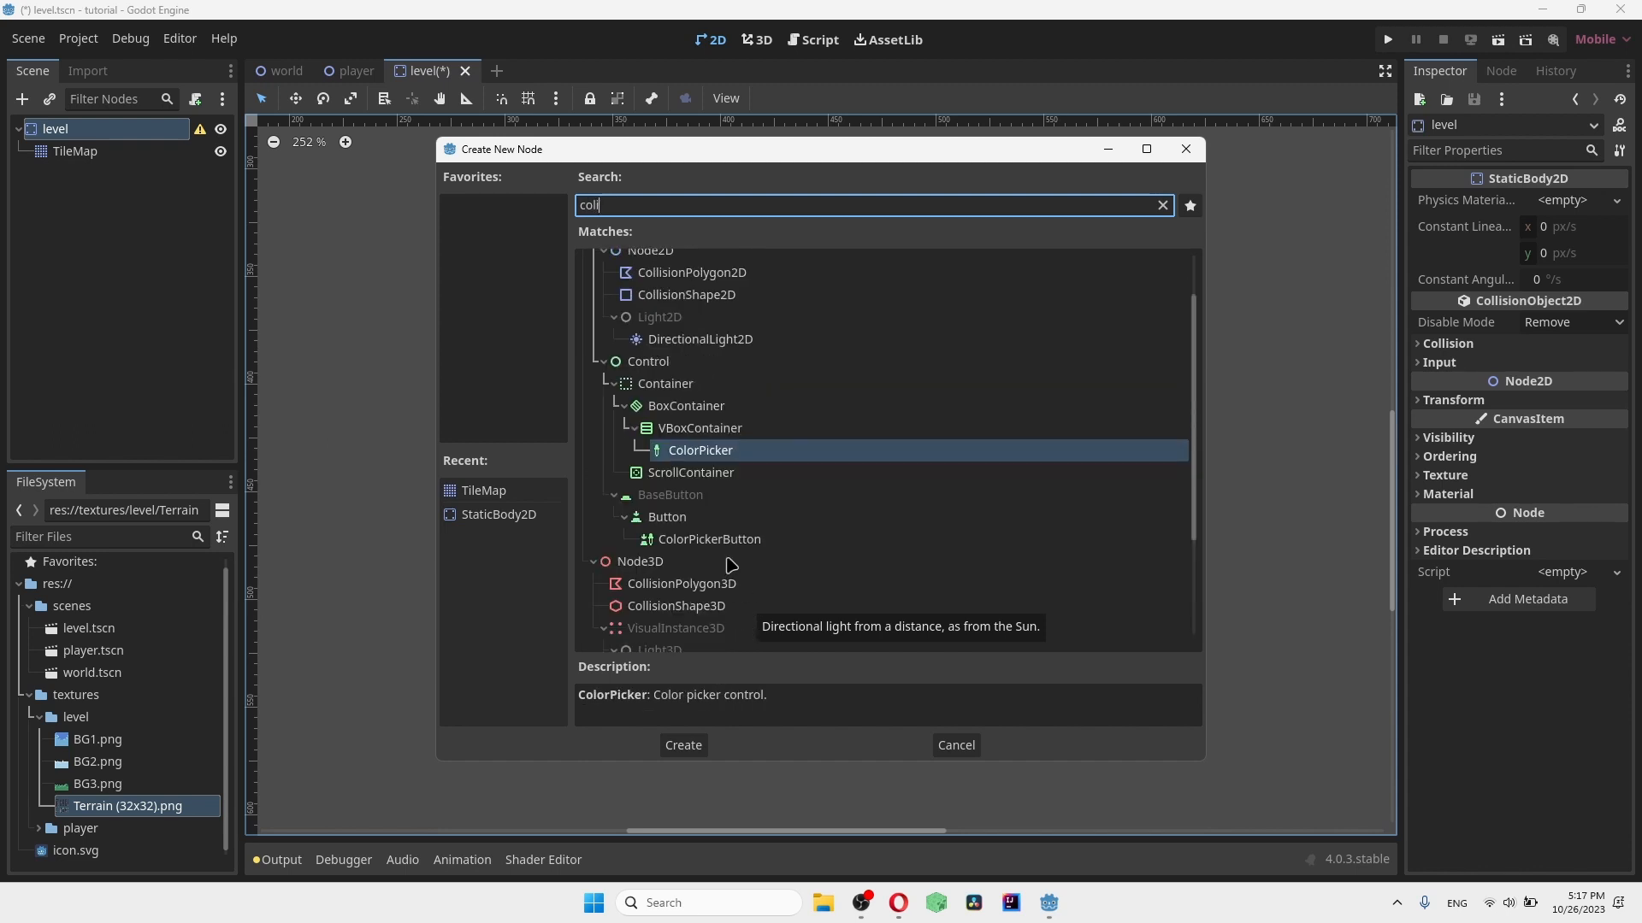
key(BackSpace)
text(li)
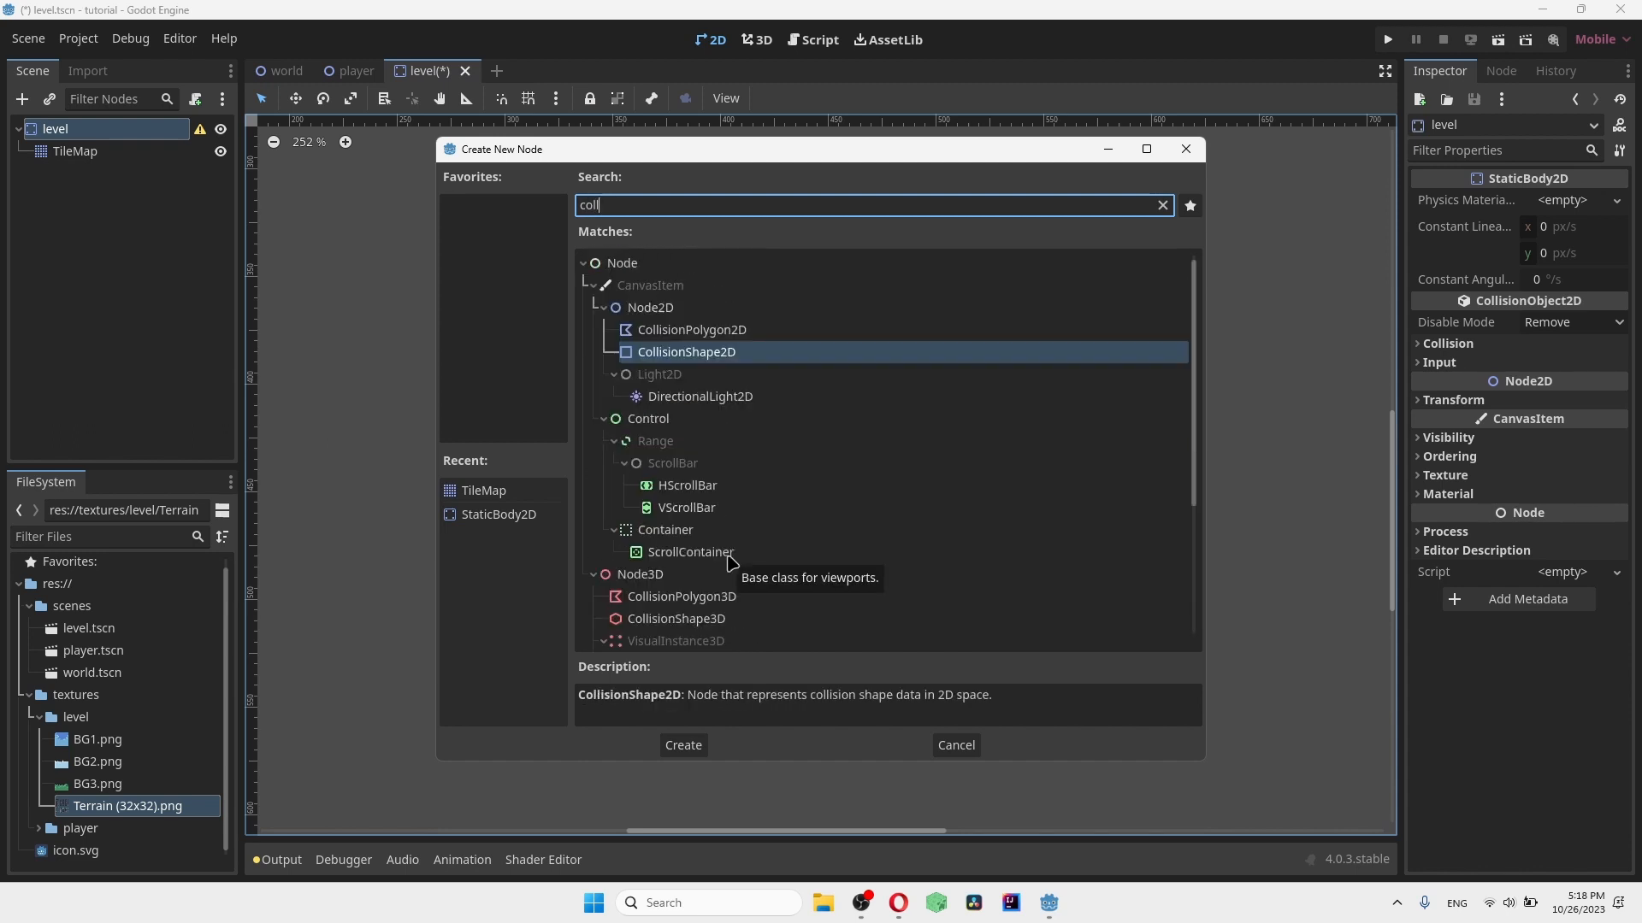
click(683, 745)
click(1561, 200)
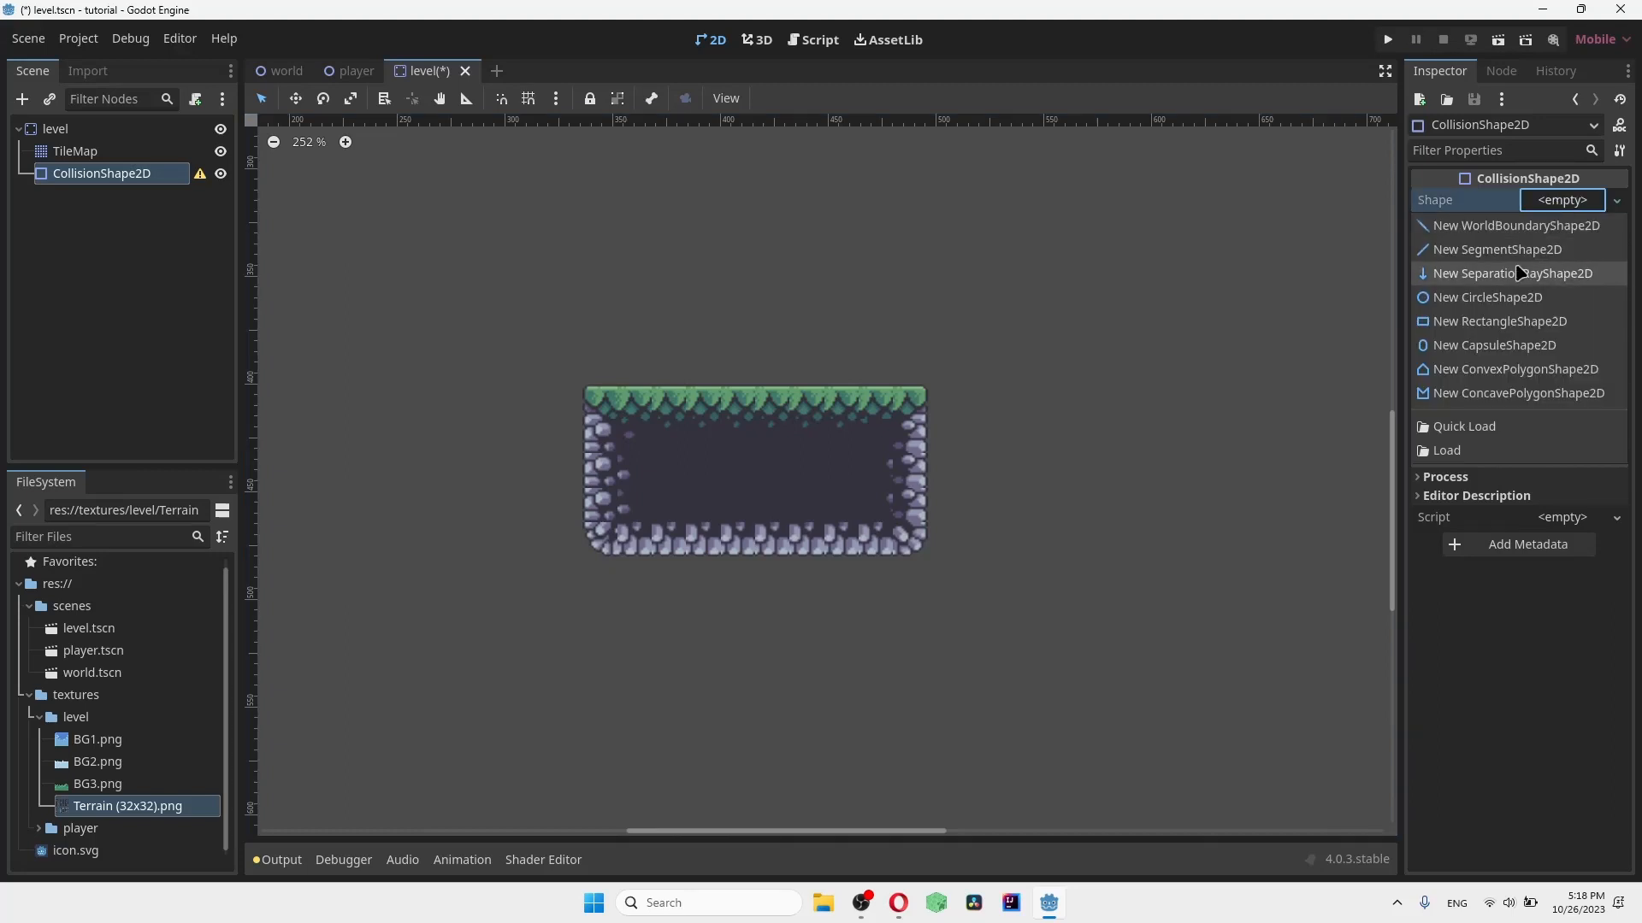
click(1484, 323)
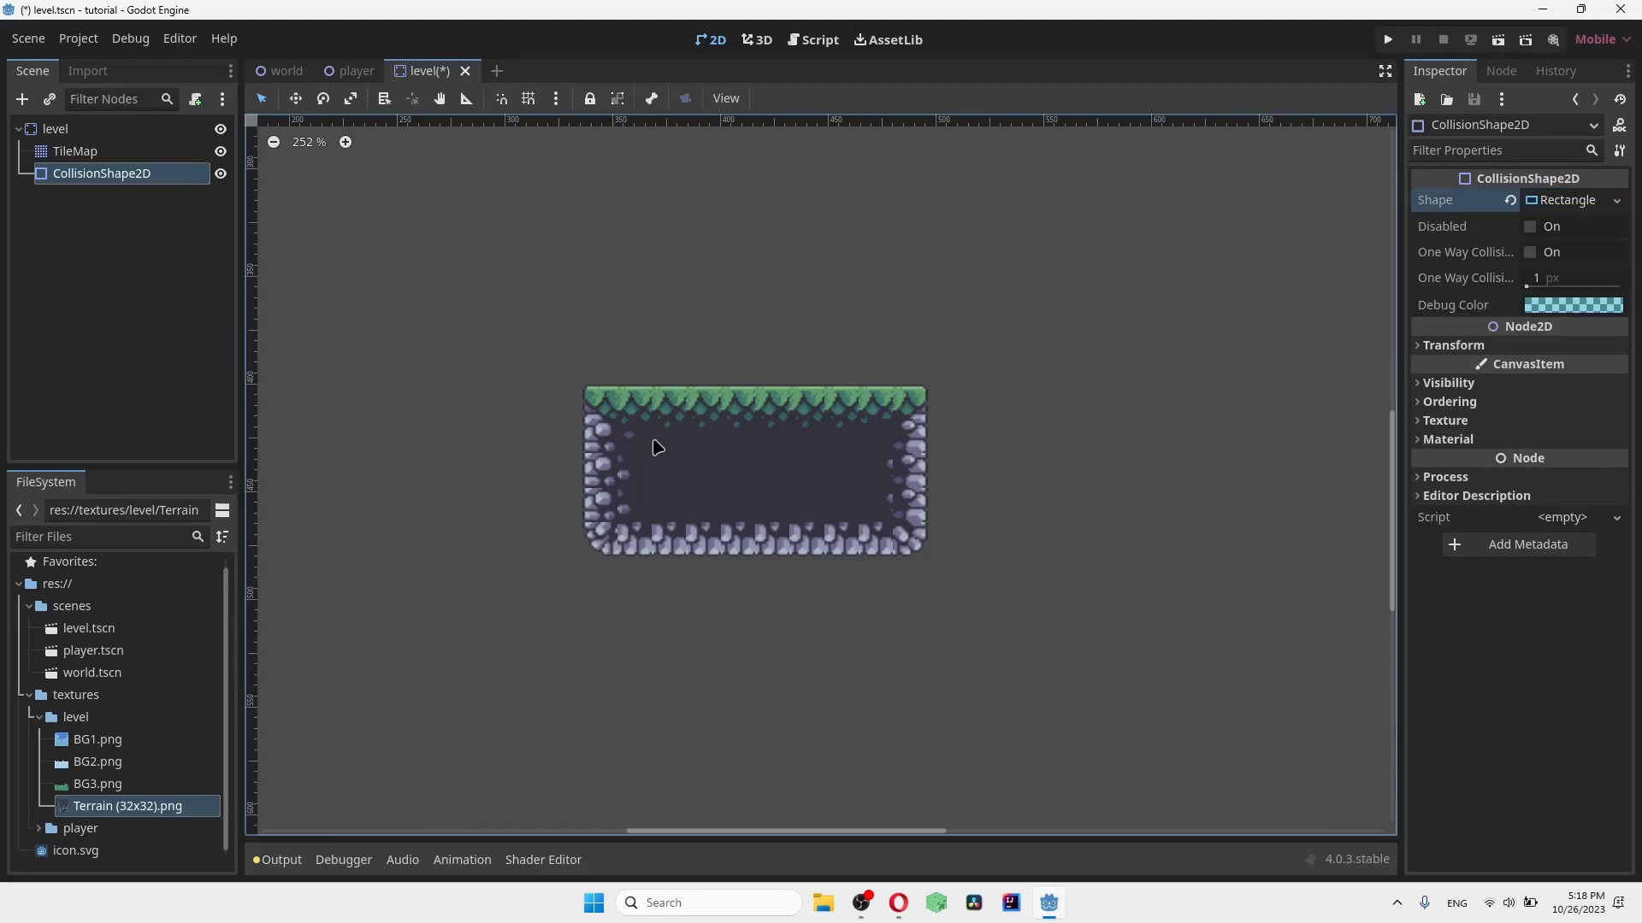
Step: Enlarge the collision rectangle at the origin and move it over the tile platform
middle_drag(657, 446, 712, 508)
scroll(697, 505, down, 1)
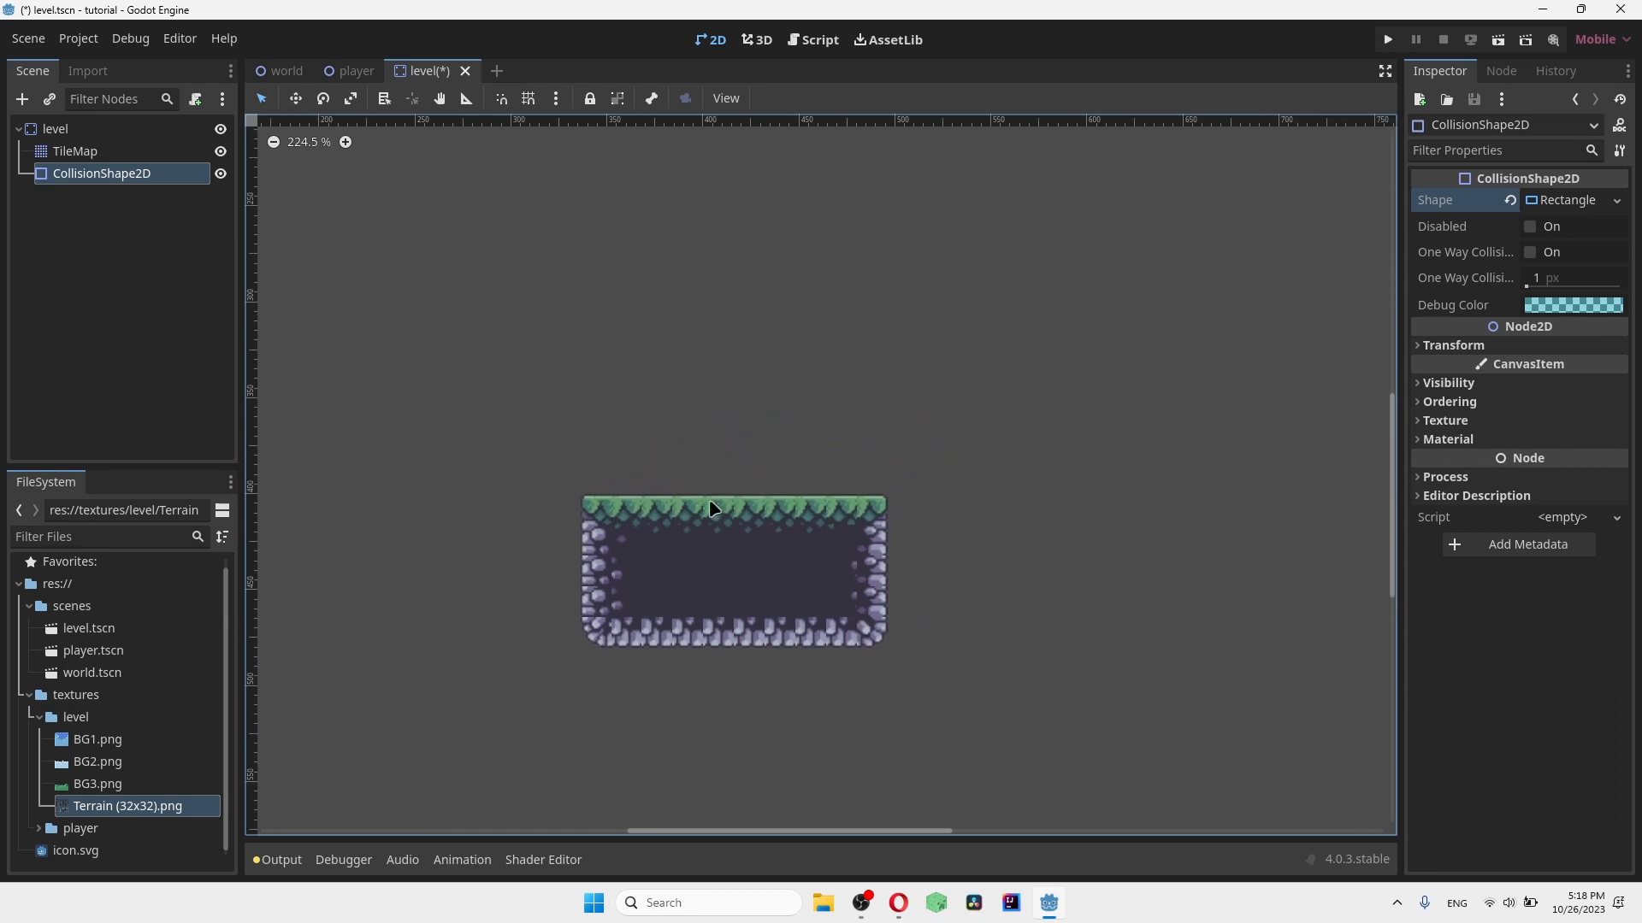
scroll(506, 386, down, 13)
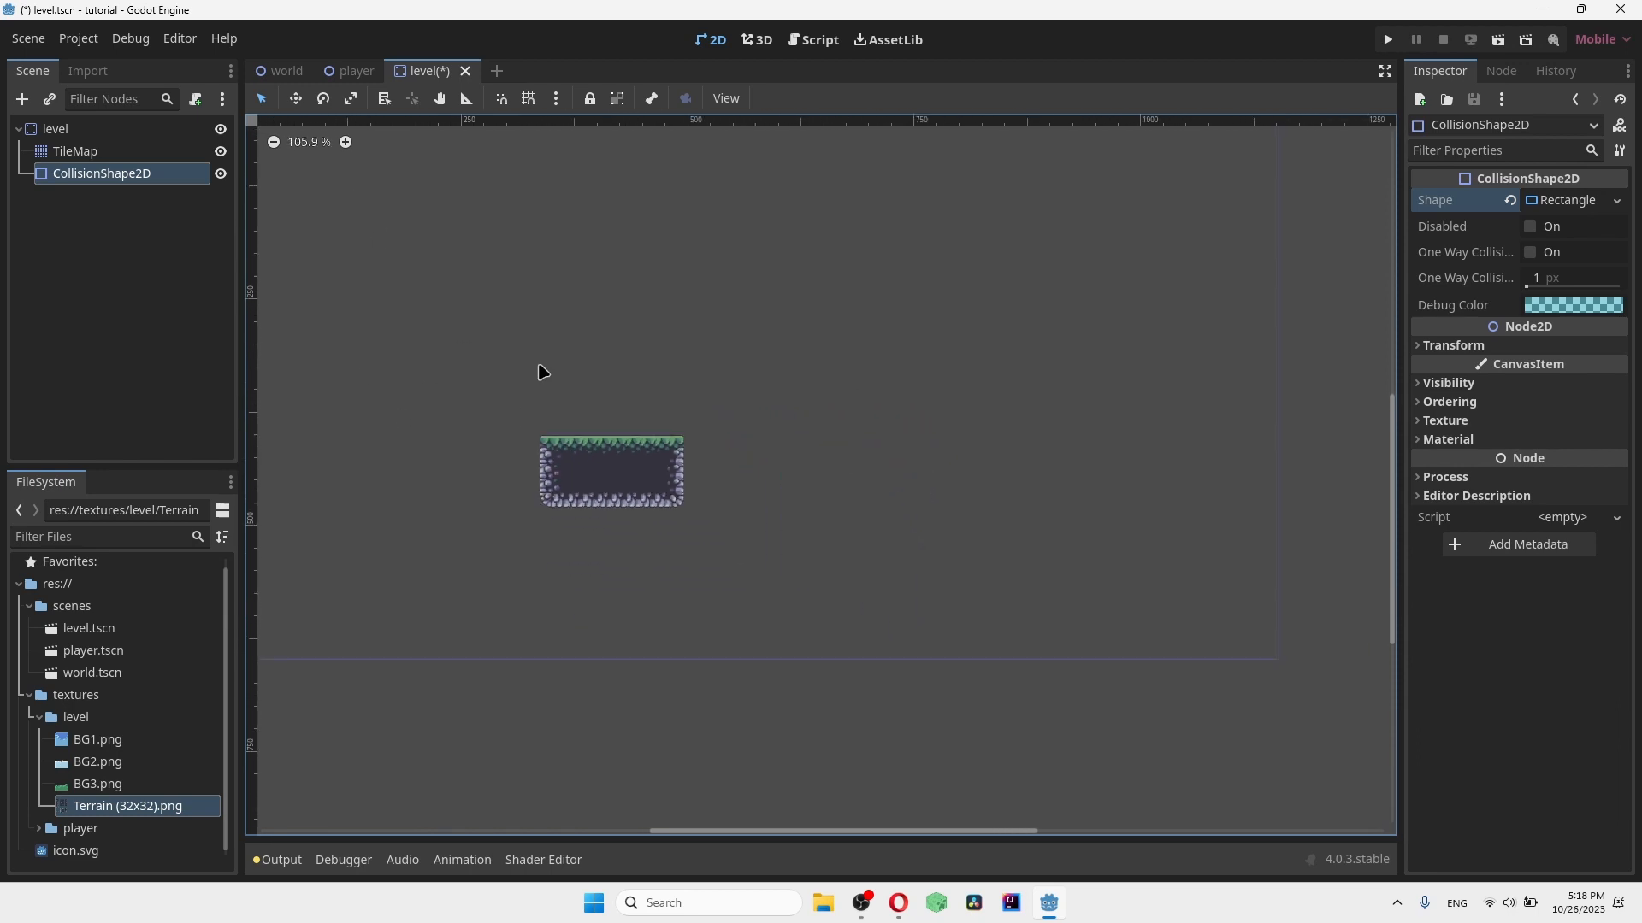
middle_drag(634, 420, 954, 629)
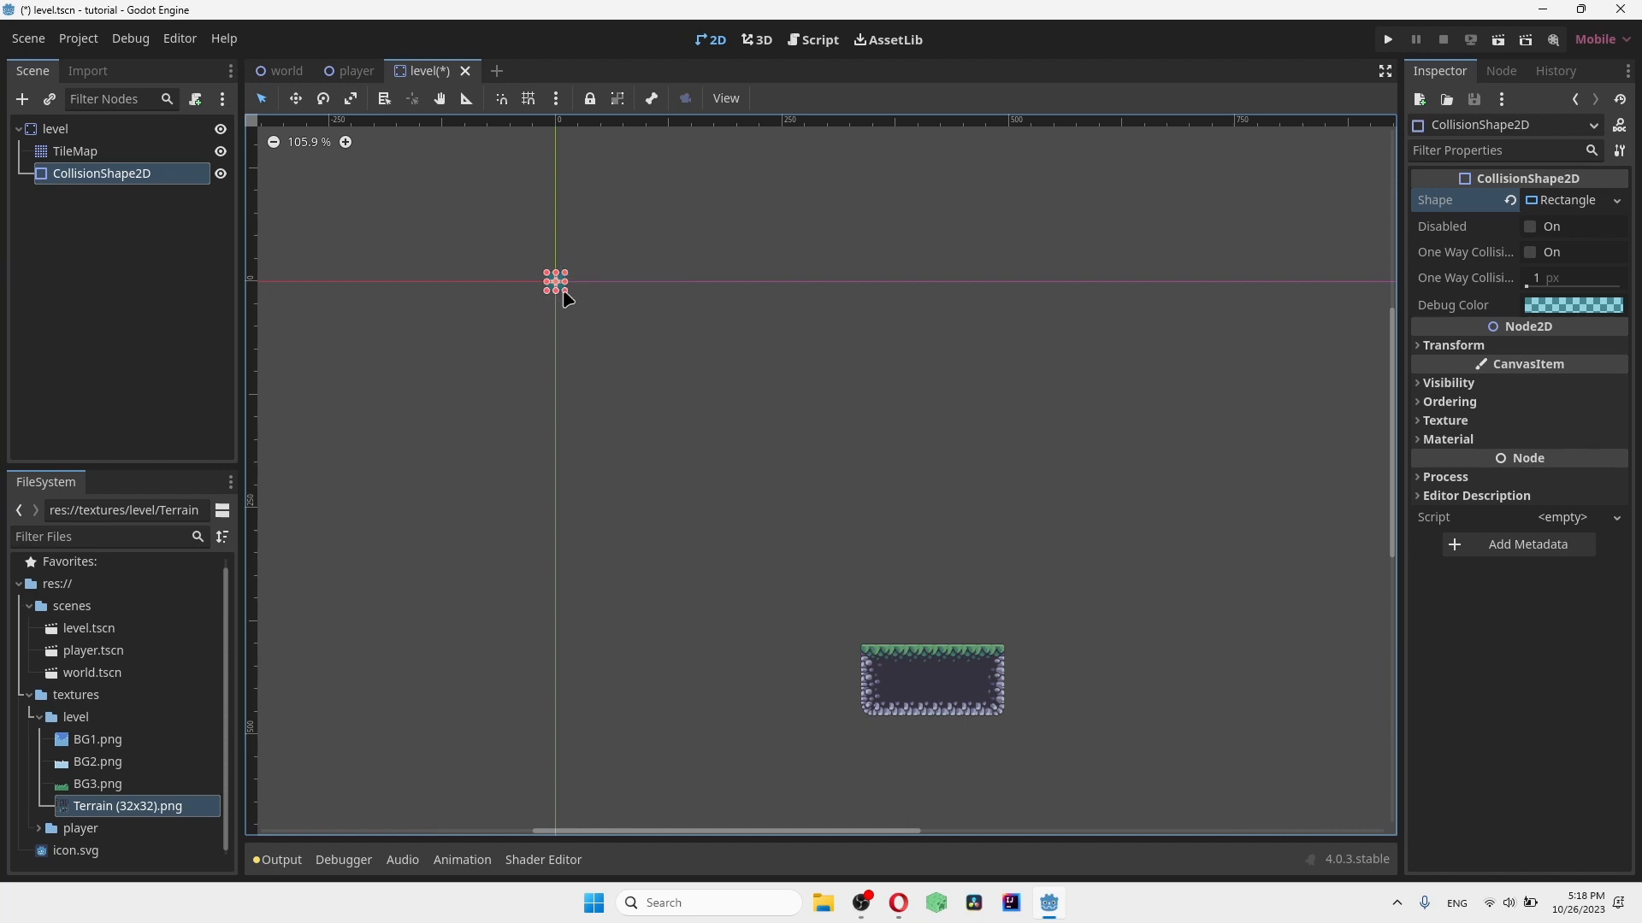
drag(560, 294, 769, 476)
drag(701, 380, 985, 657)
Step: Fit the collision rectangle's edges to the tile platform's outline and save the level scene
scroll(978, 659, up, 15)
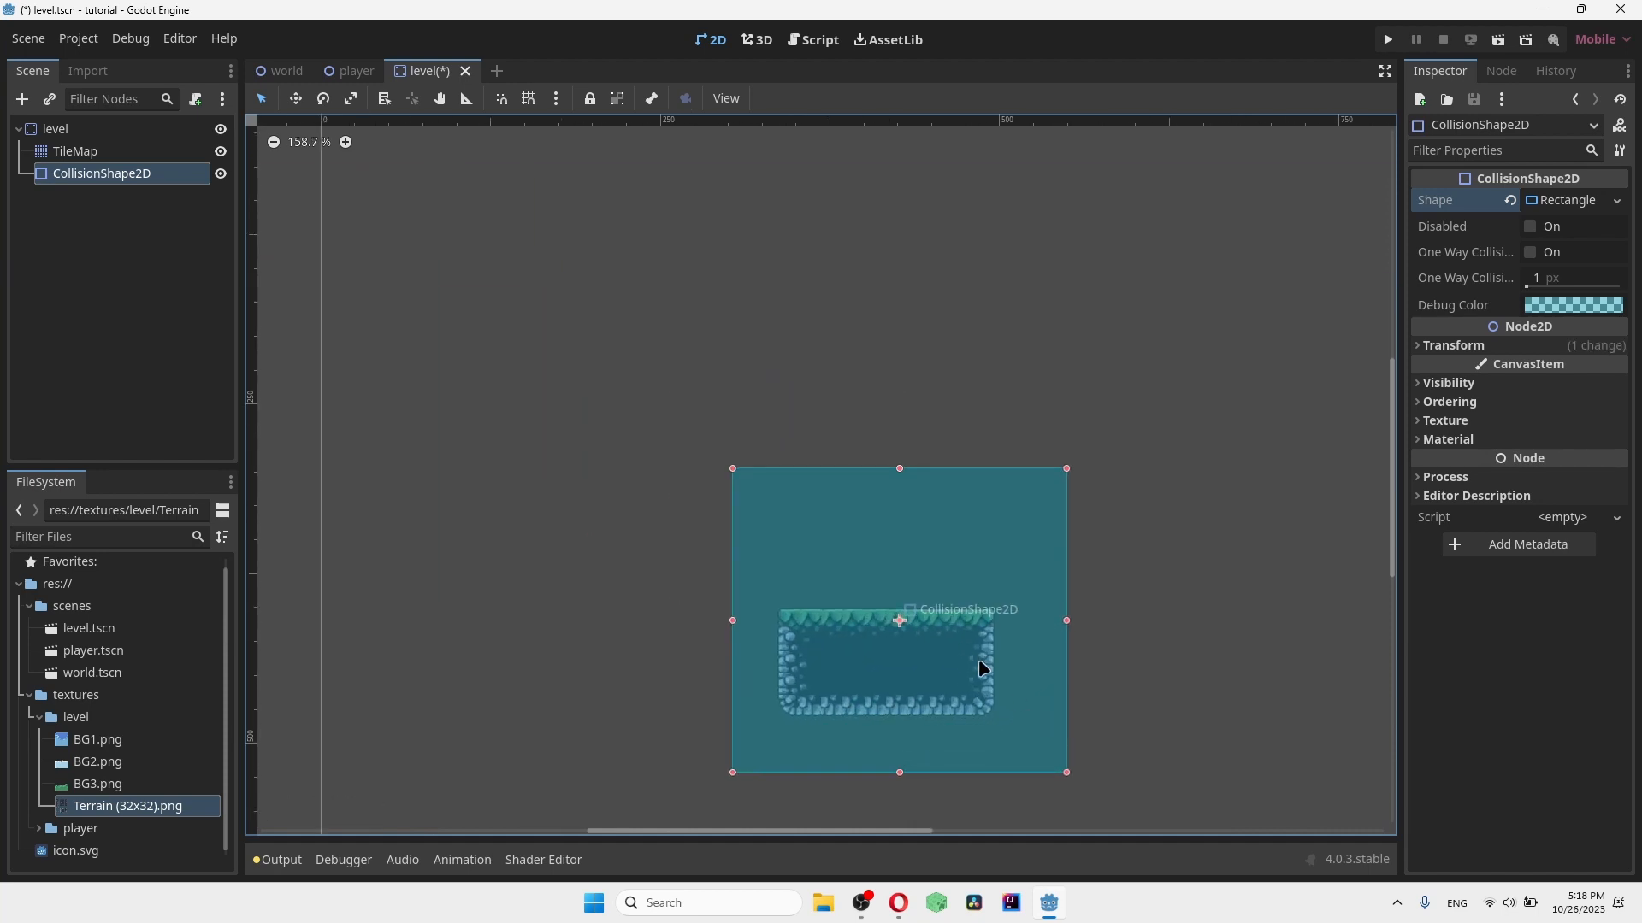
scroll(547, 205, down, 2)
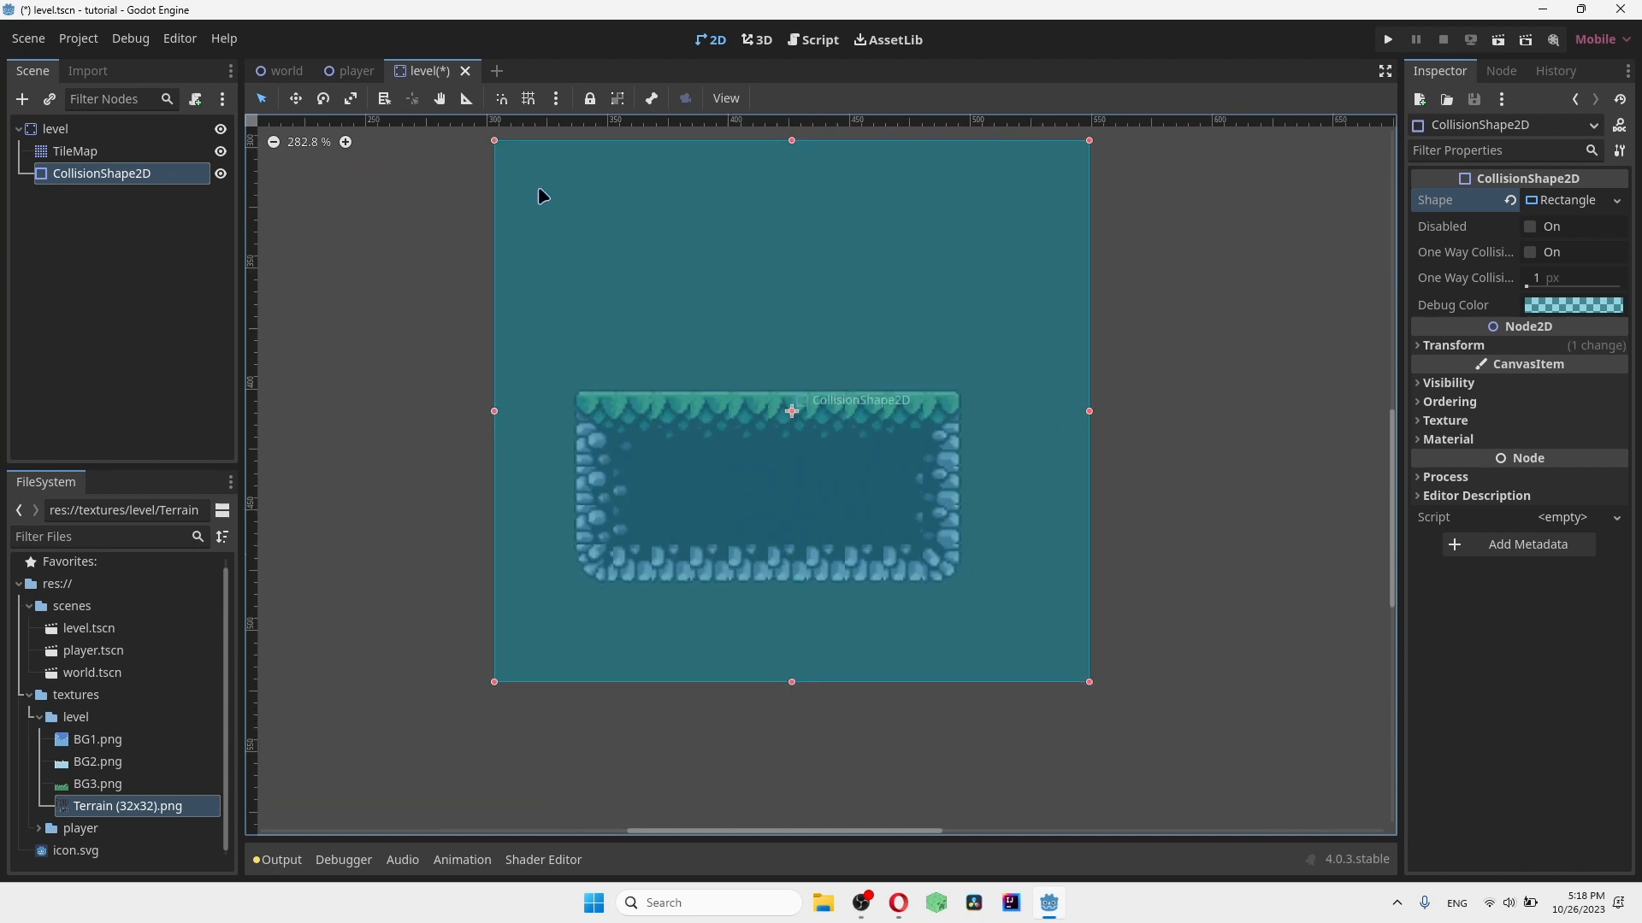
drag(492, 138, 573, 388)
drag(574, 683, 573, 587)
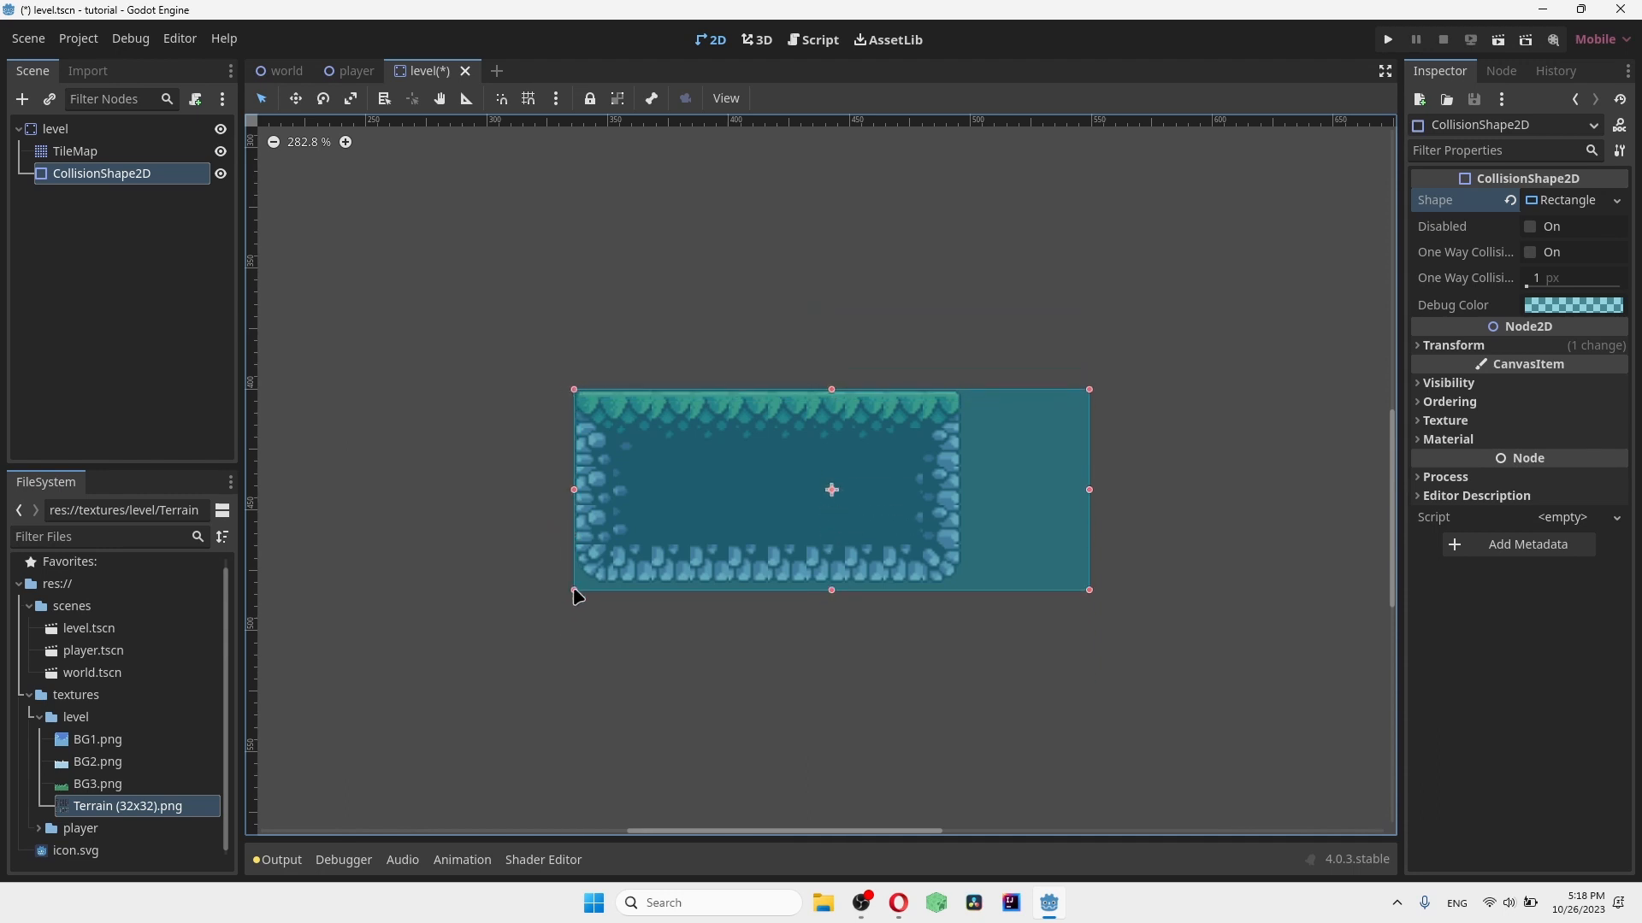
drag(1089, 487, 959, 487)
drag(766, 587, 766, 581)
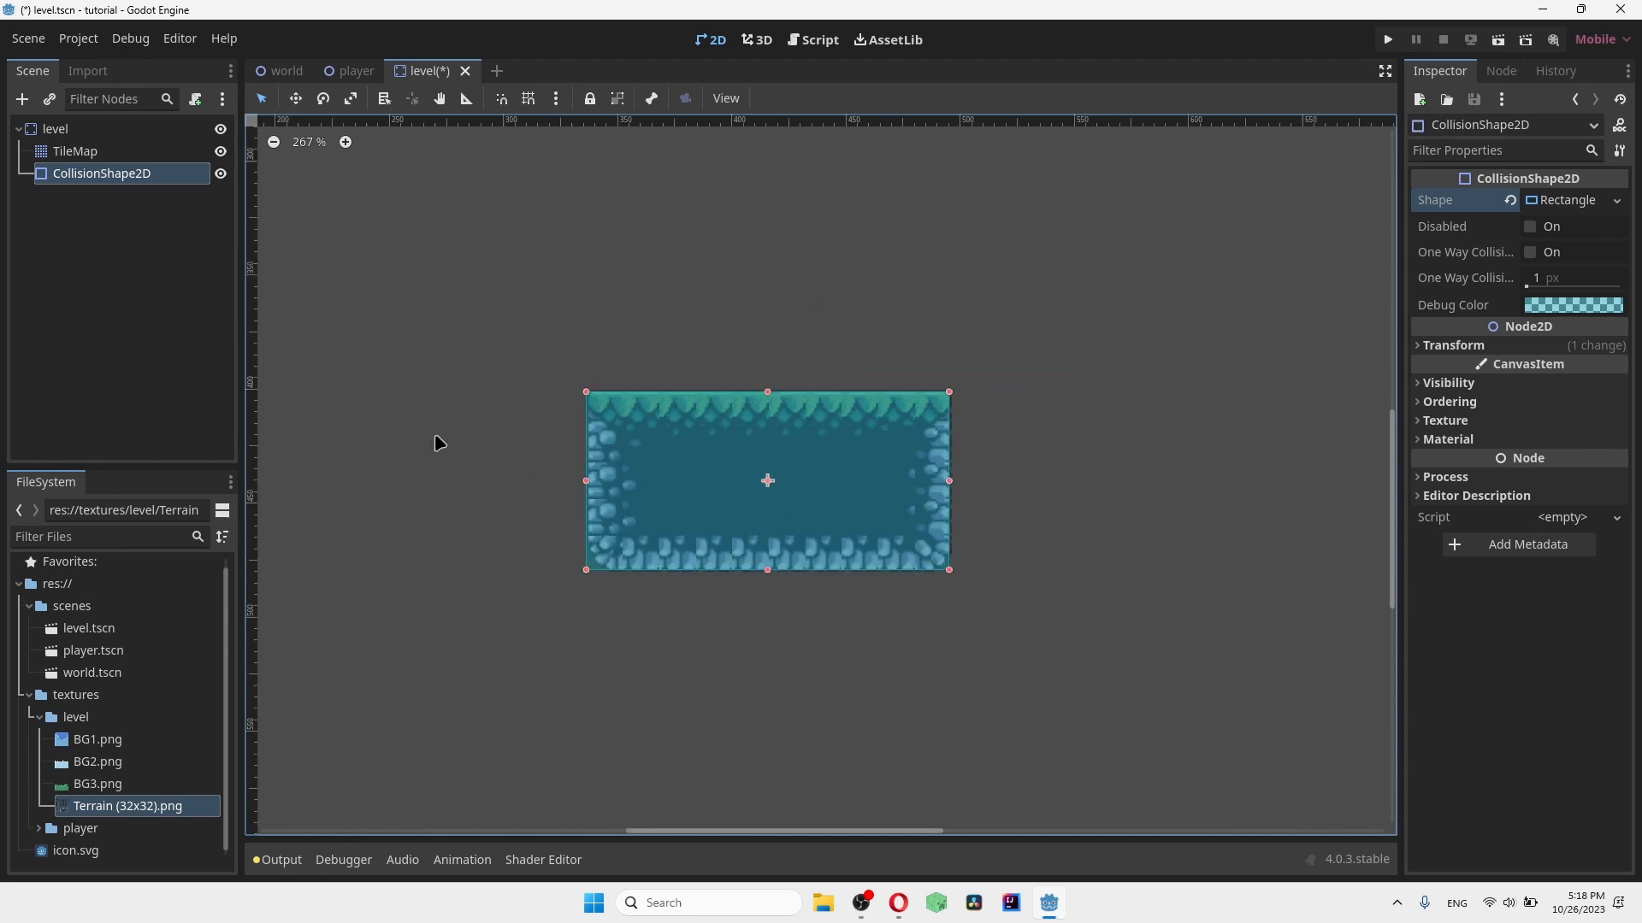
scroll(649, 412, down, 3)
middle_drag(695, 333, 709, 375)
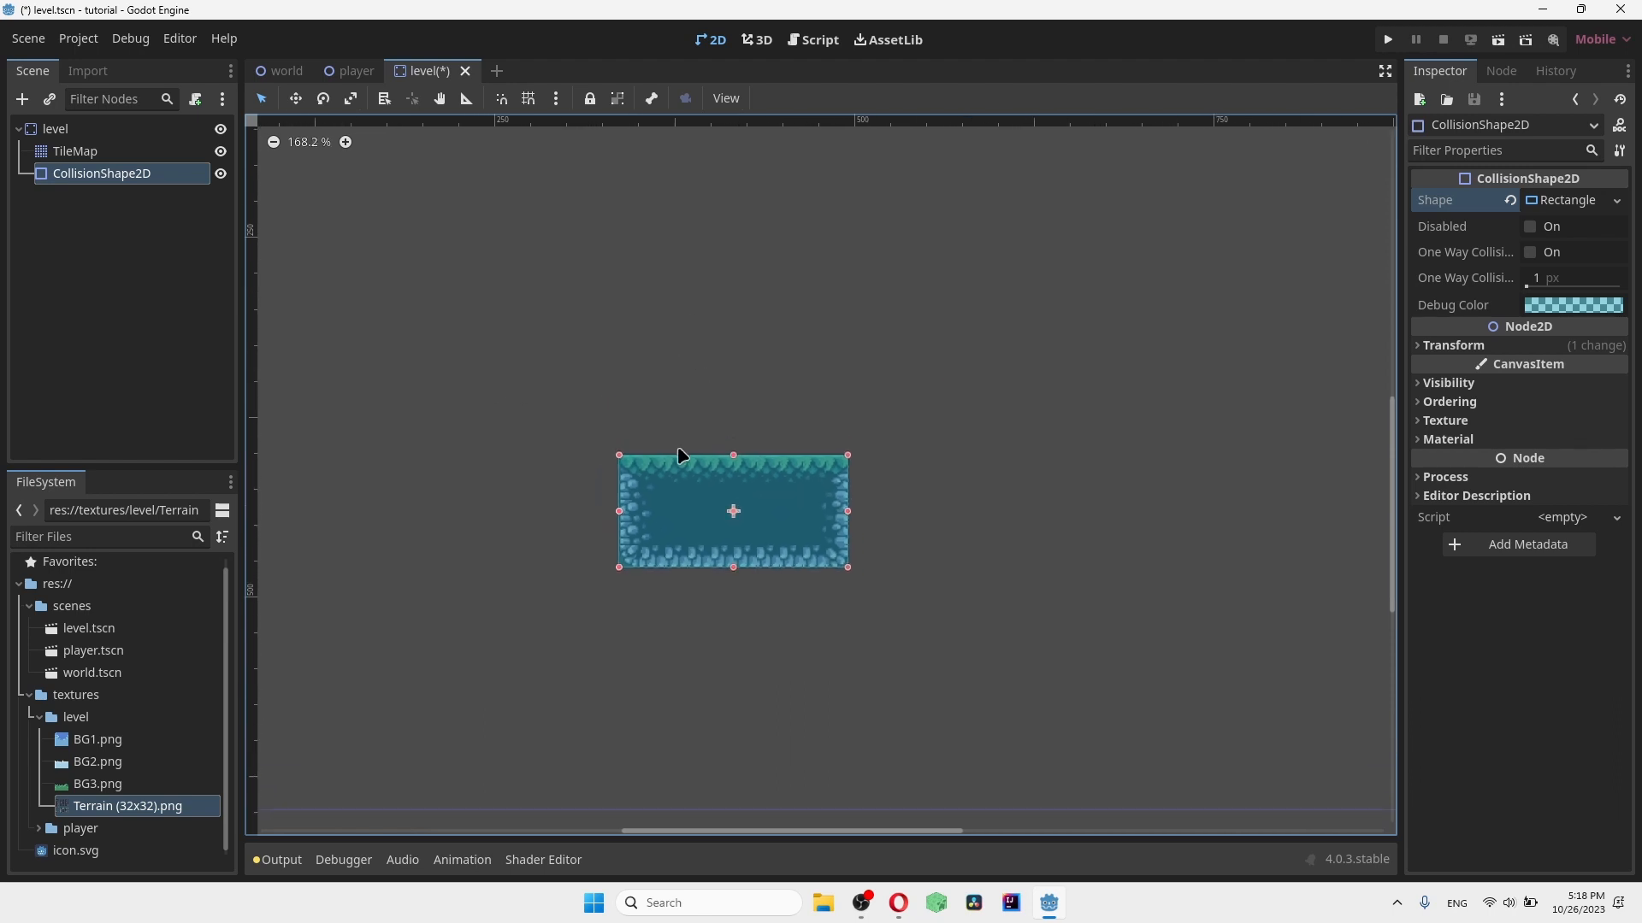
scroll(677, 449, down, 3)
key(ctrl+s)
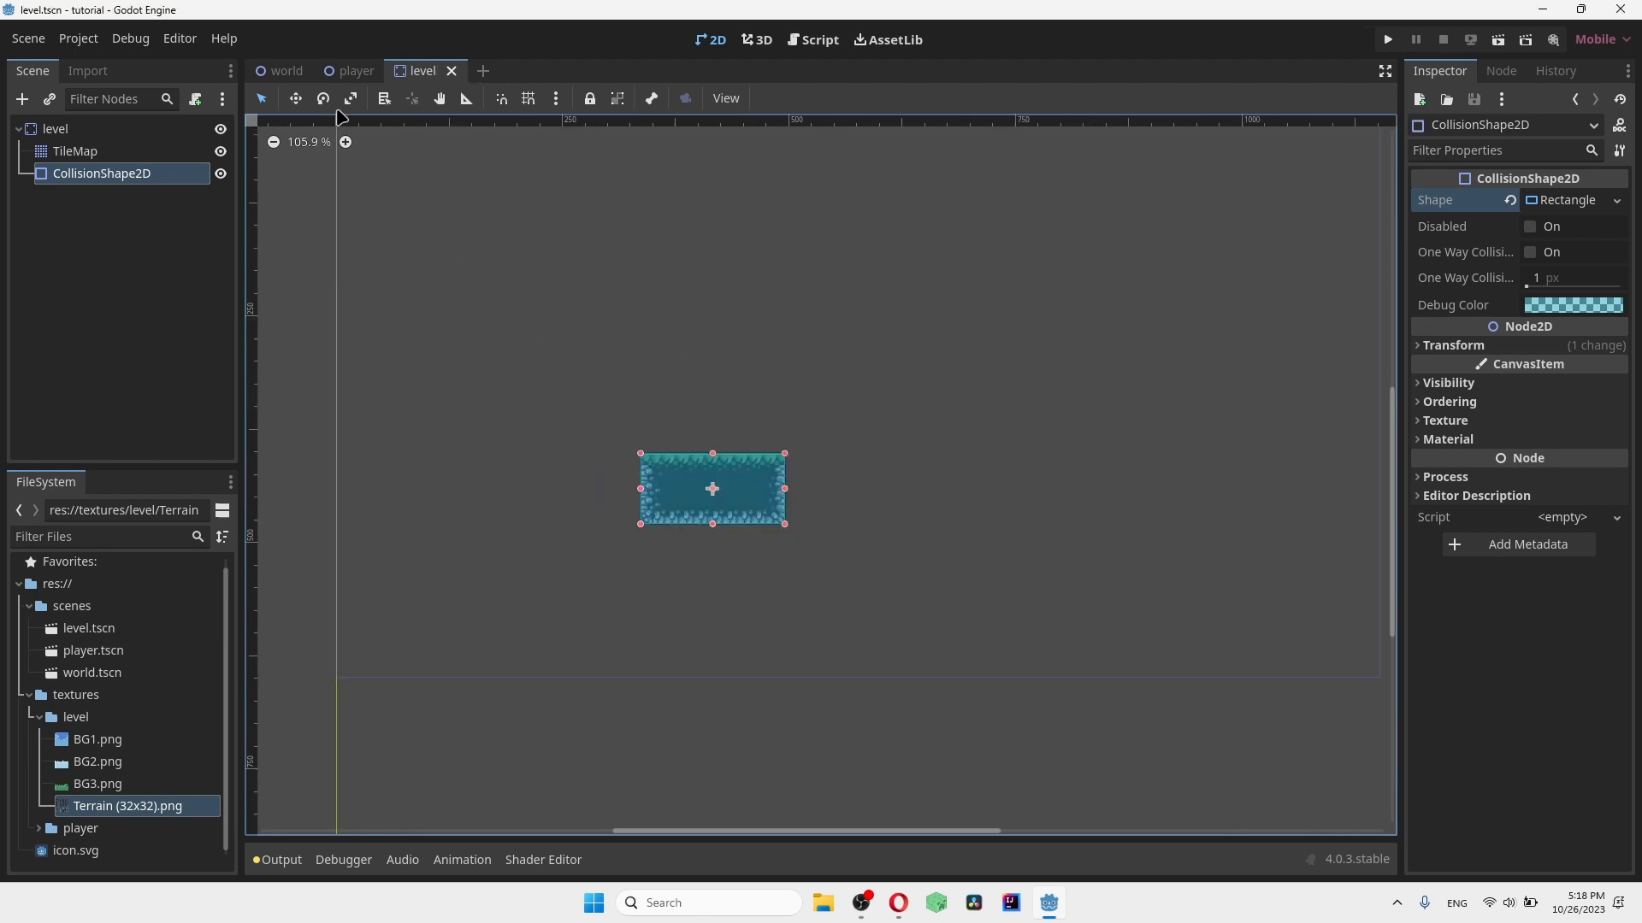
Step: Add level.tscn as a child of the world node in the world scene and move it slightly to the right
click(278, 75)
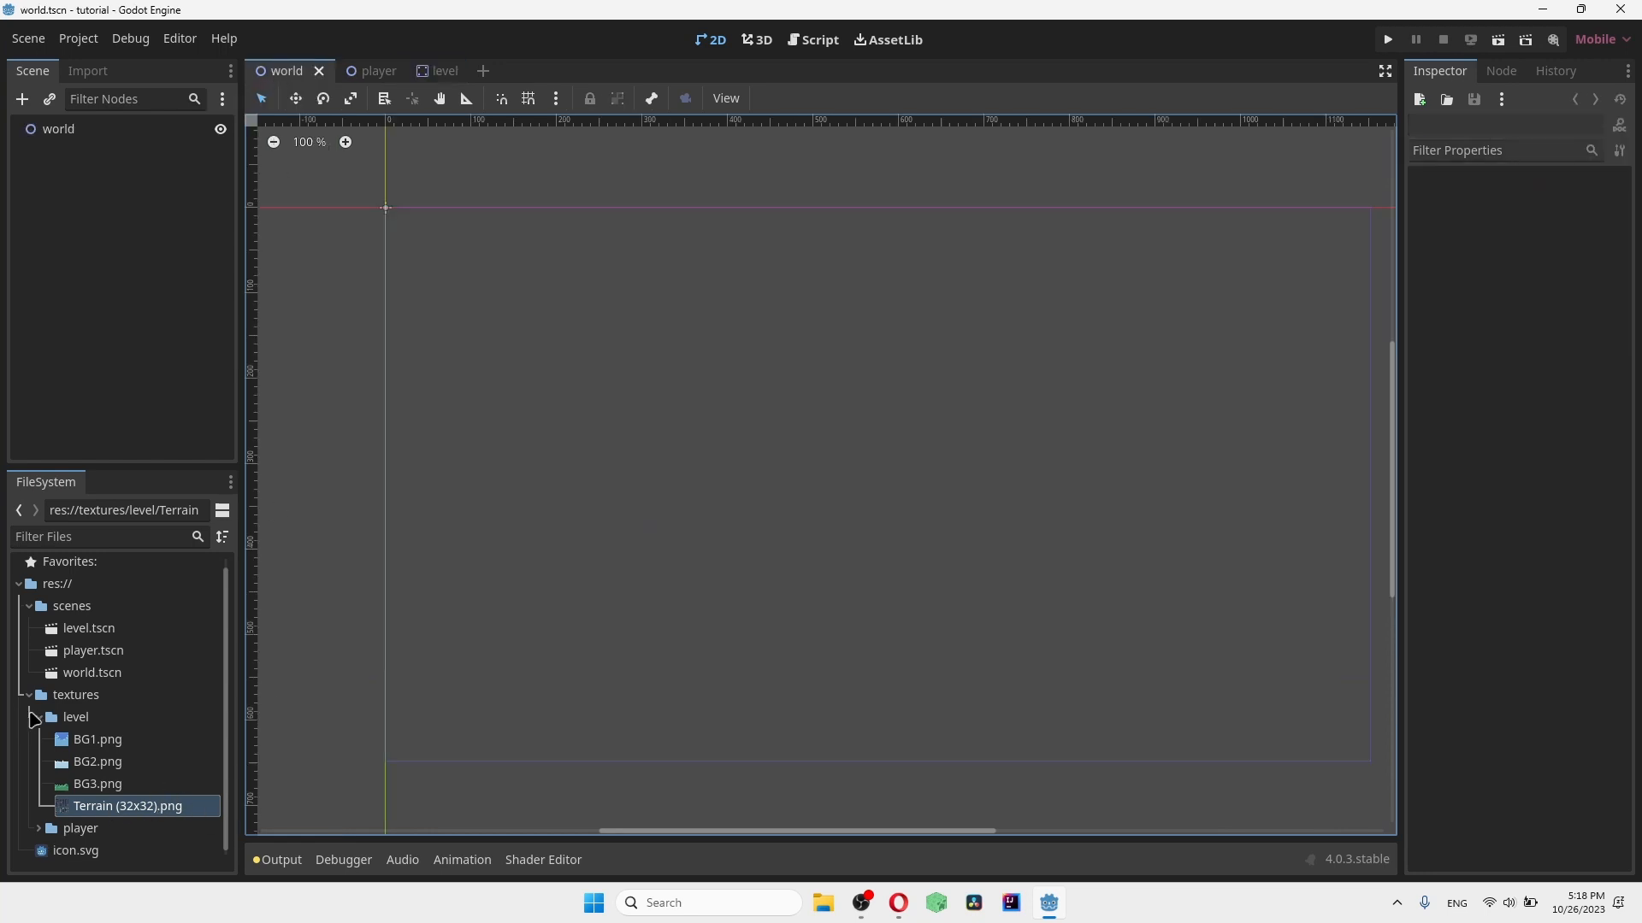
click(38, 717)
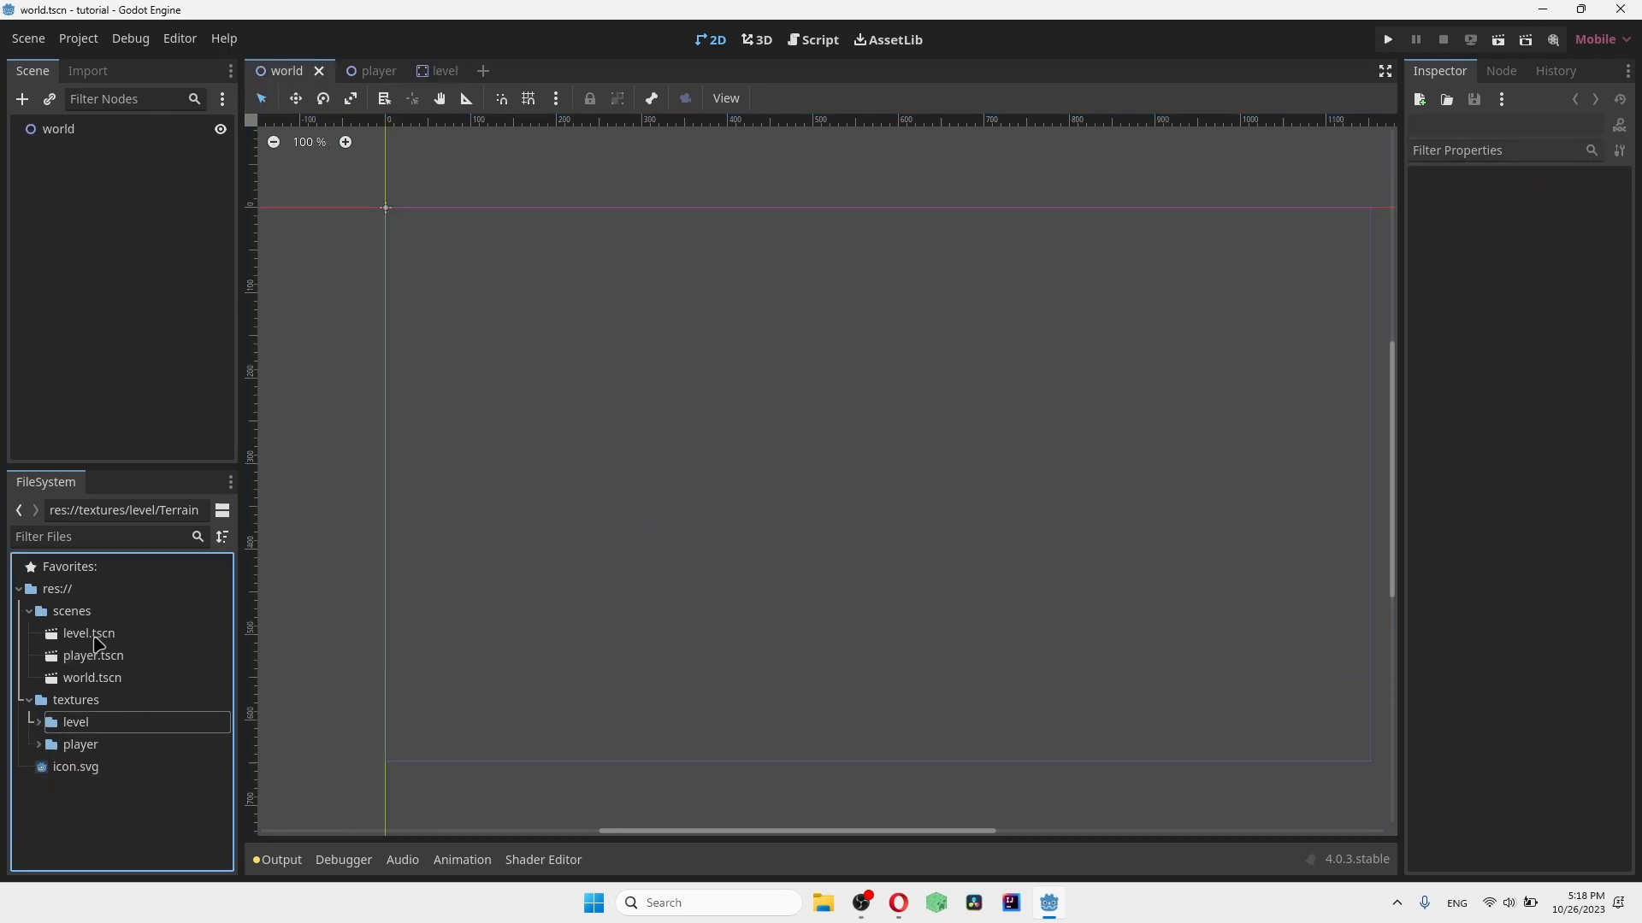
drag(87, 636, 116, 136)
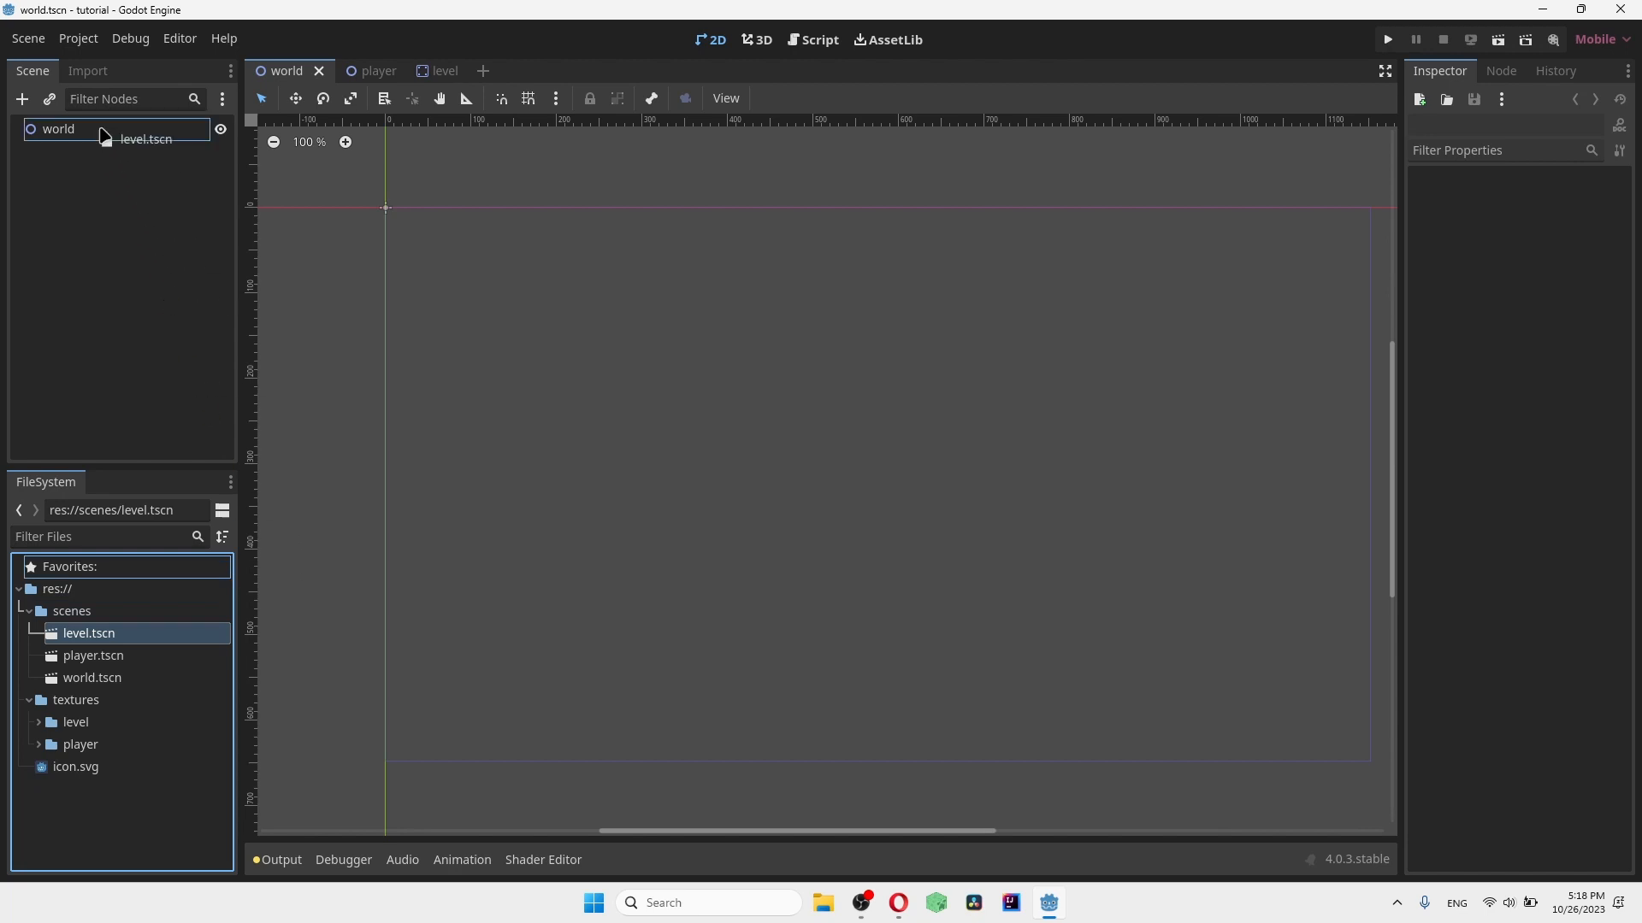
drag(673, 589, 826, 576)
scroll(835, 444, down, 1)
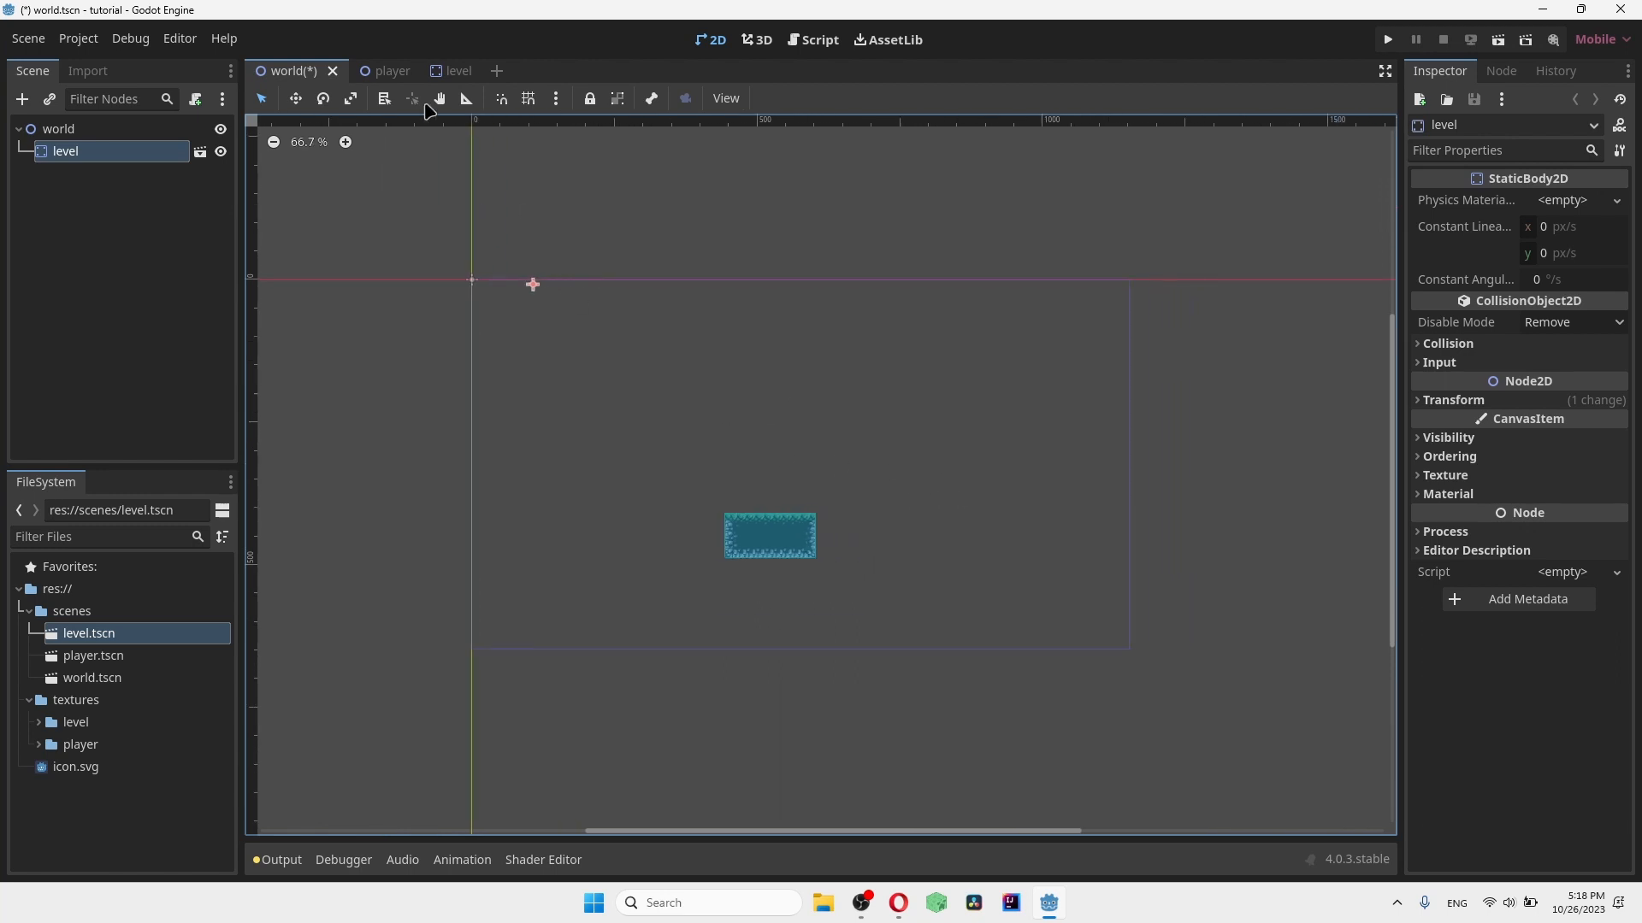
Step: Change the type of the player scene's root node to CharacterBody2D
click(387, 71)
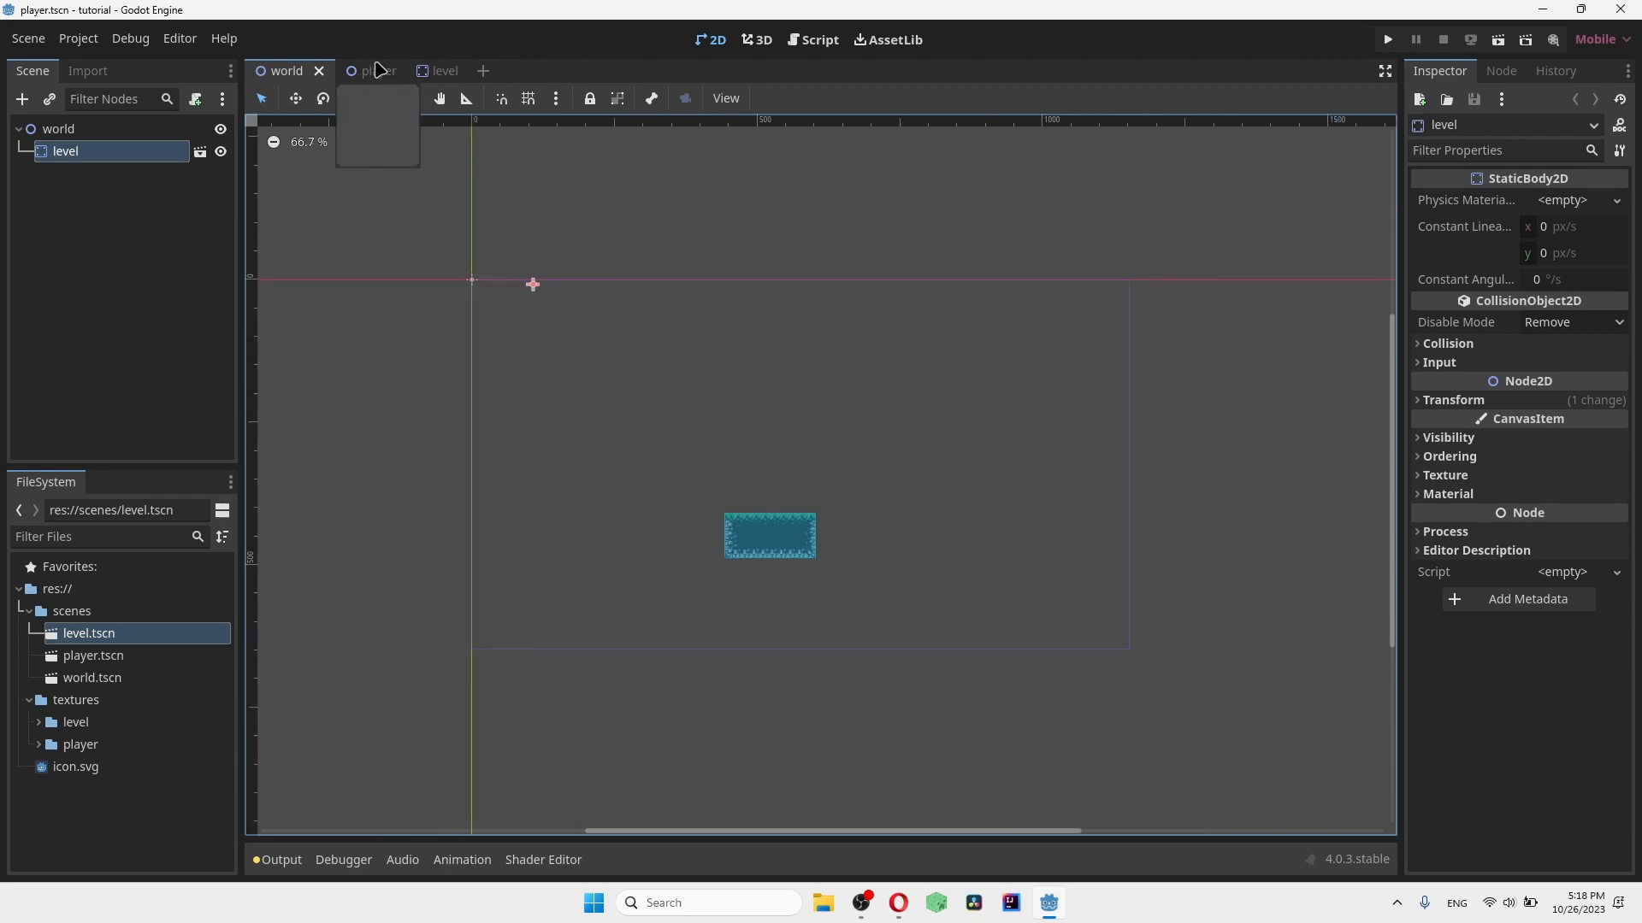
scroll(781, 560, right, 5)
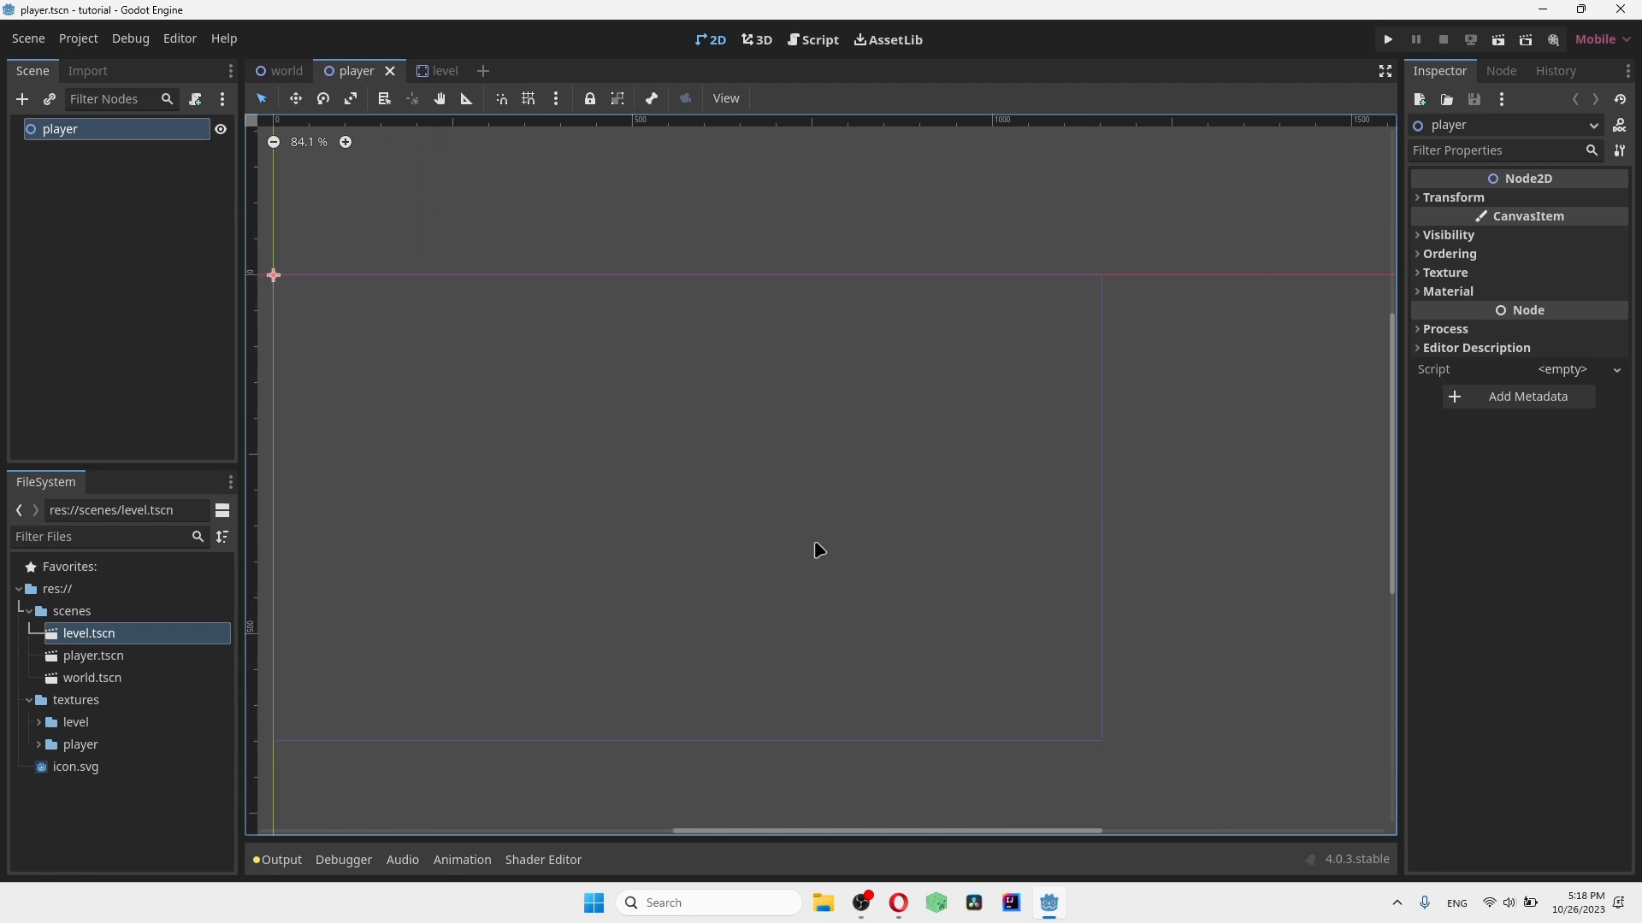
middle_drag(820, 550, 879, 532)
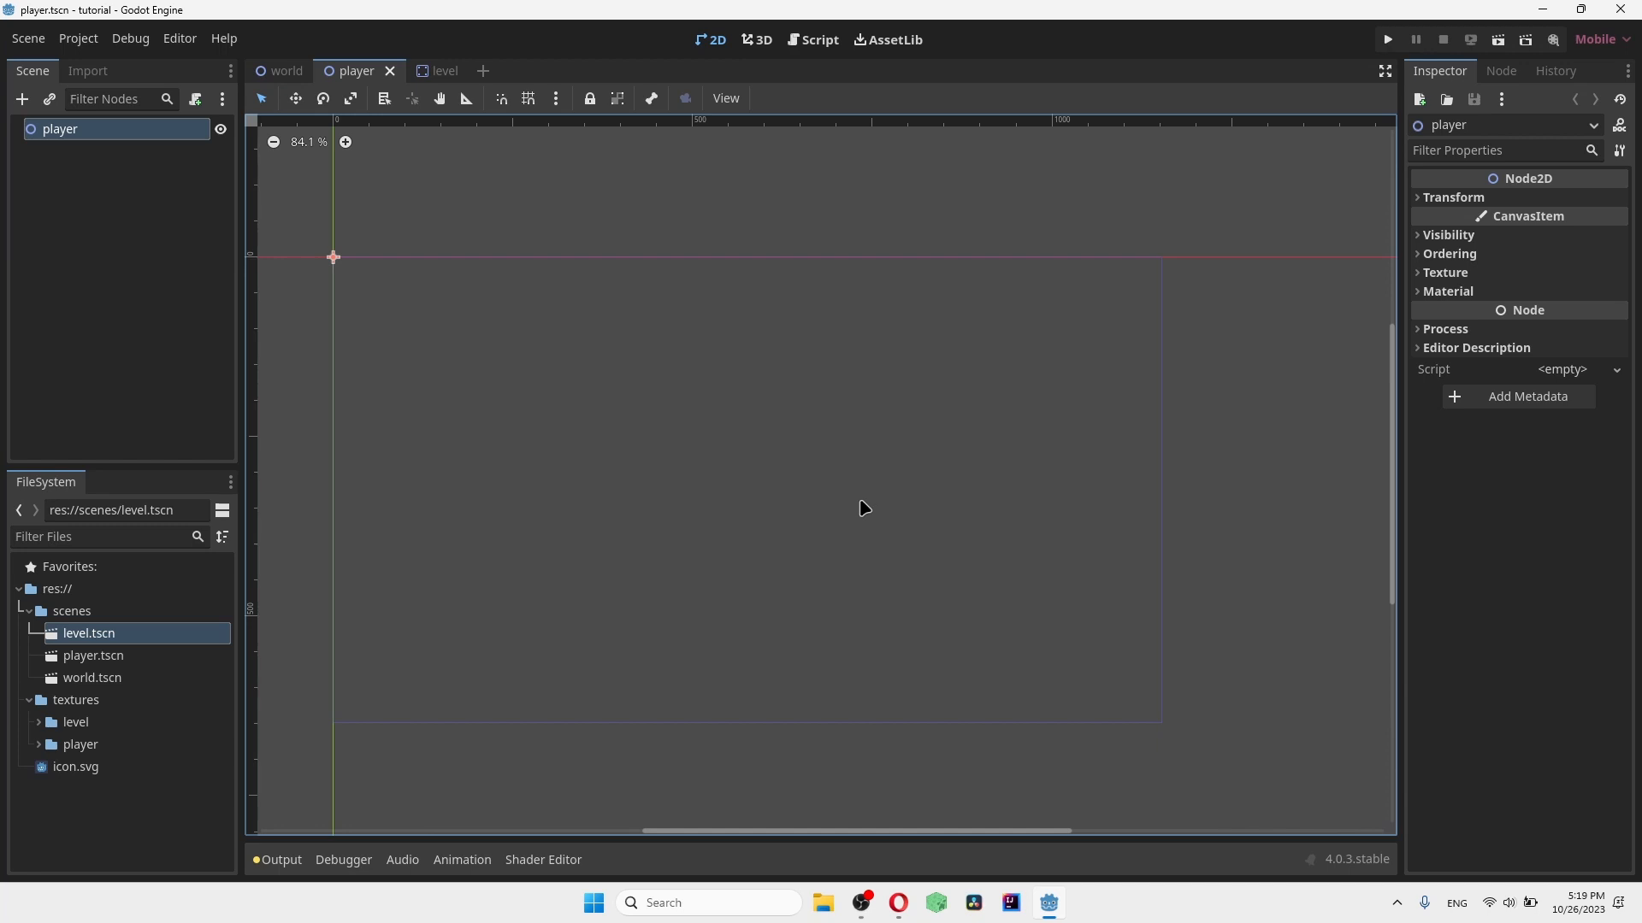
right_click(68, 140)
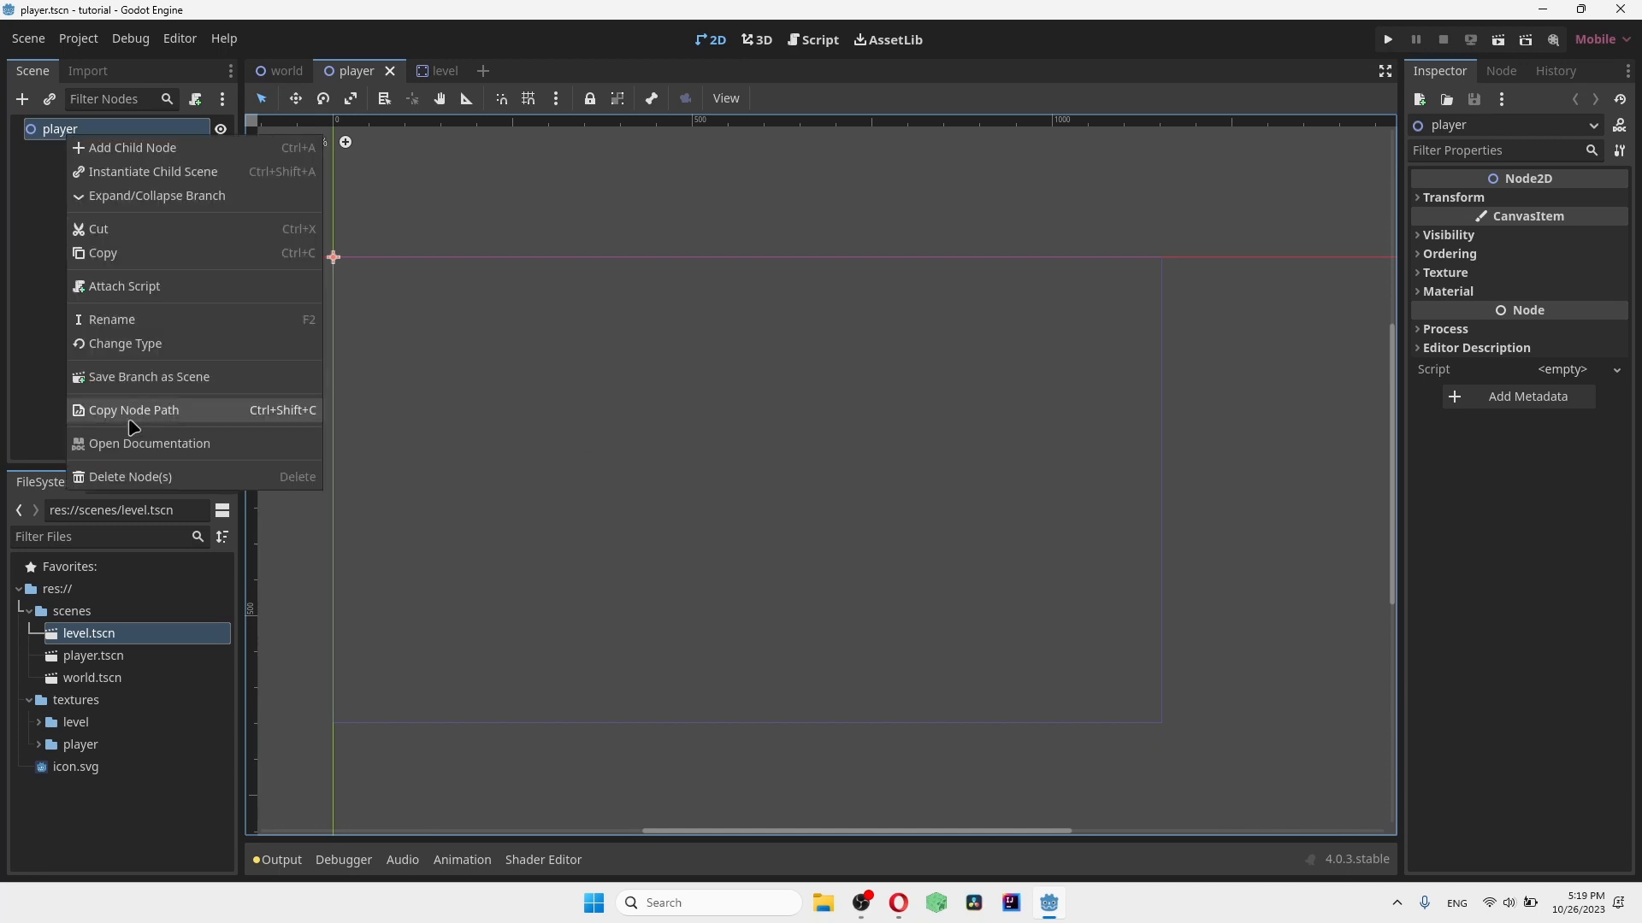
click(128, 344)
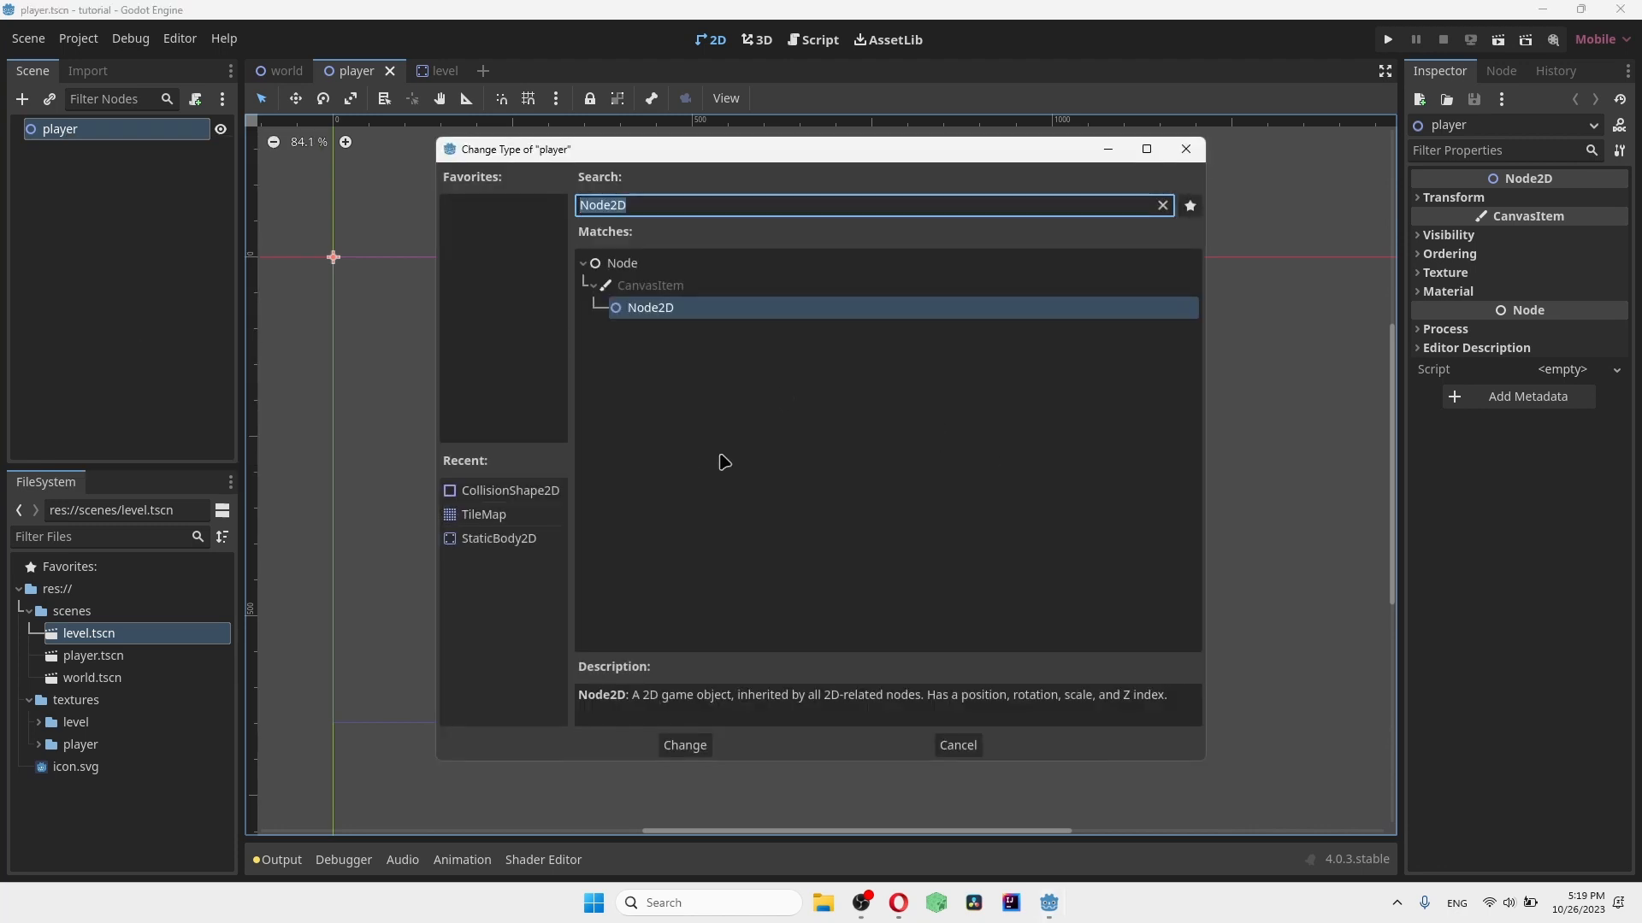
text(char)
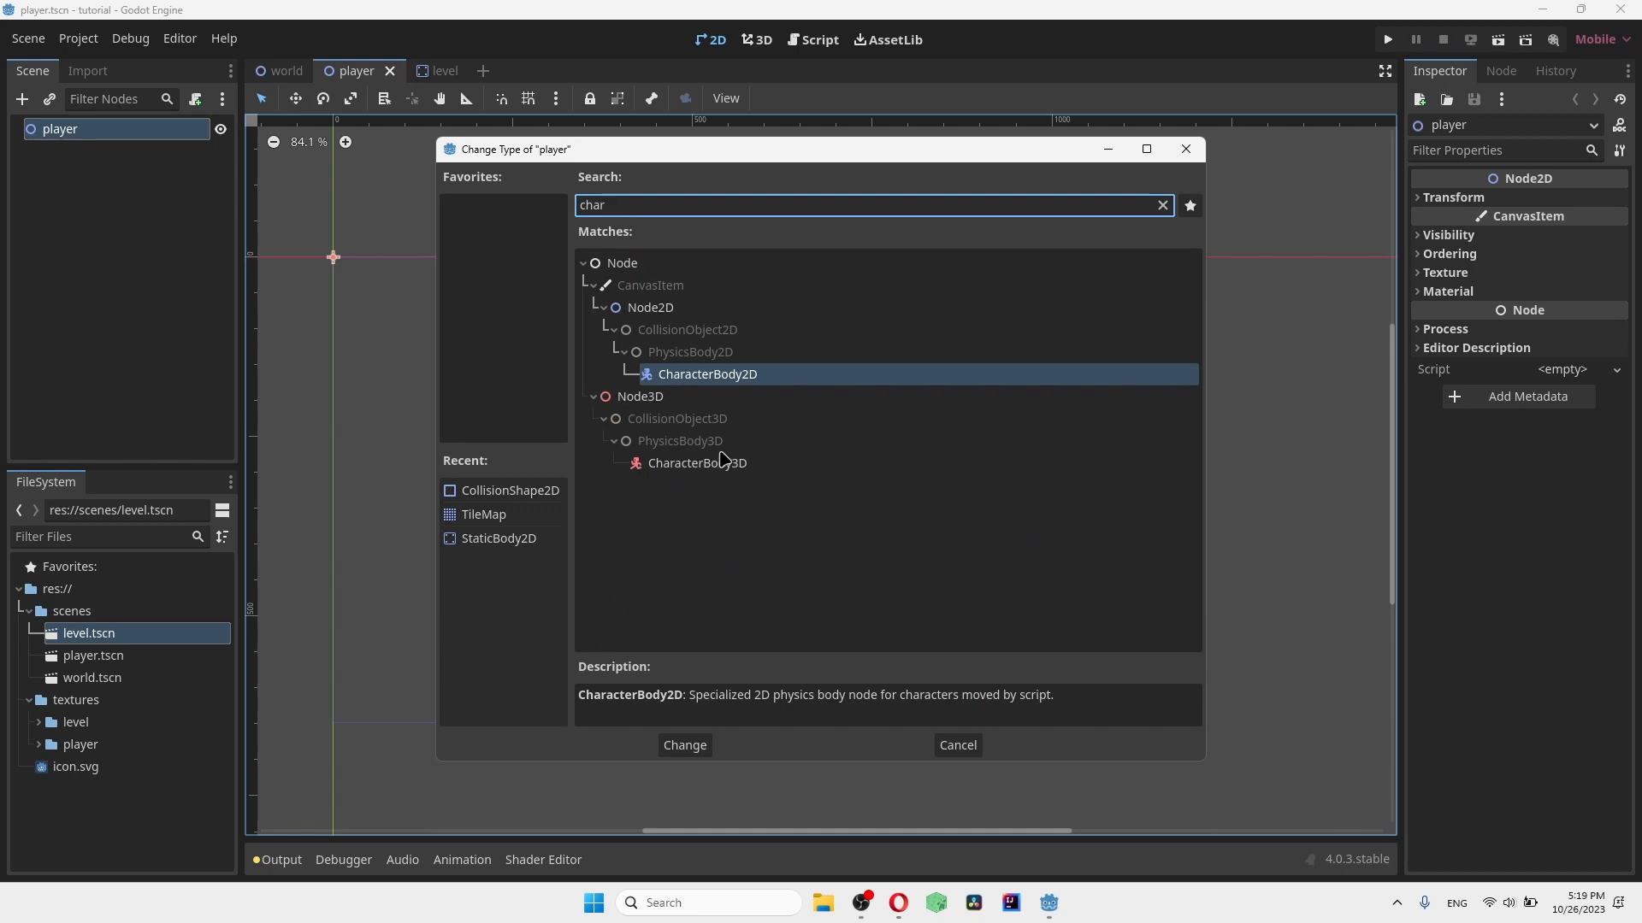
click(685, 745)
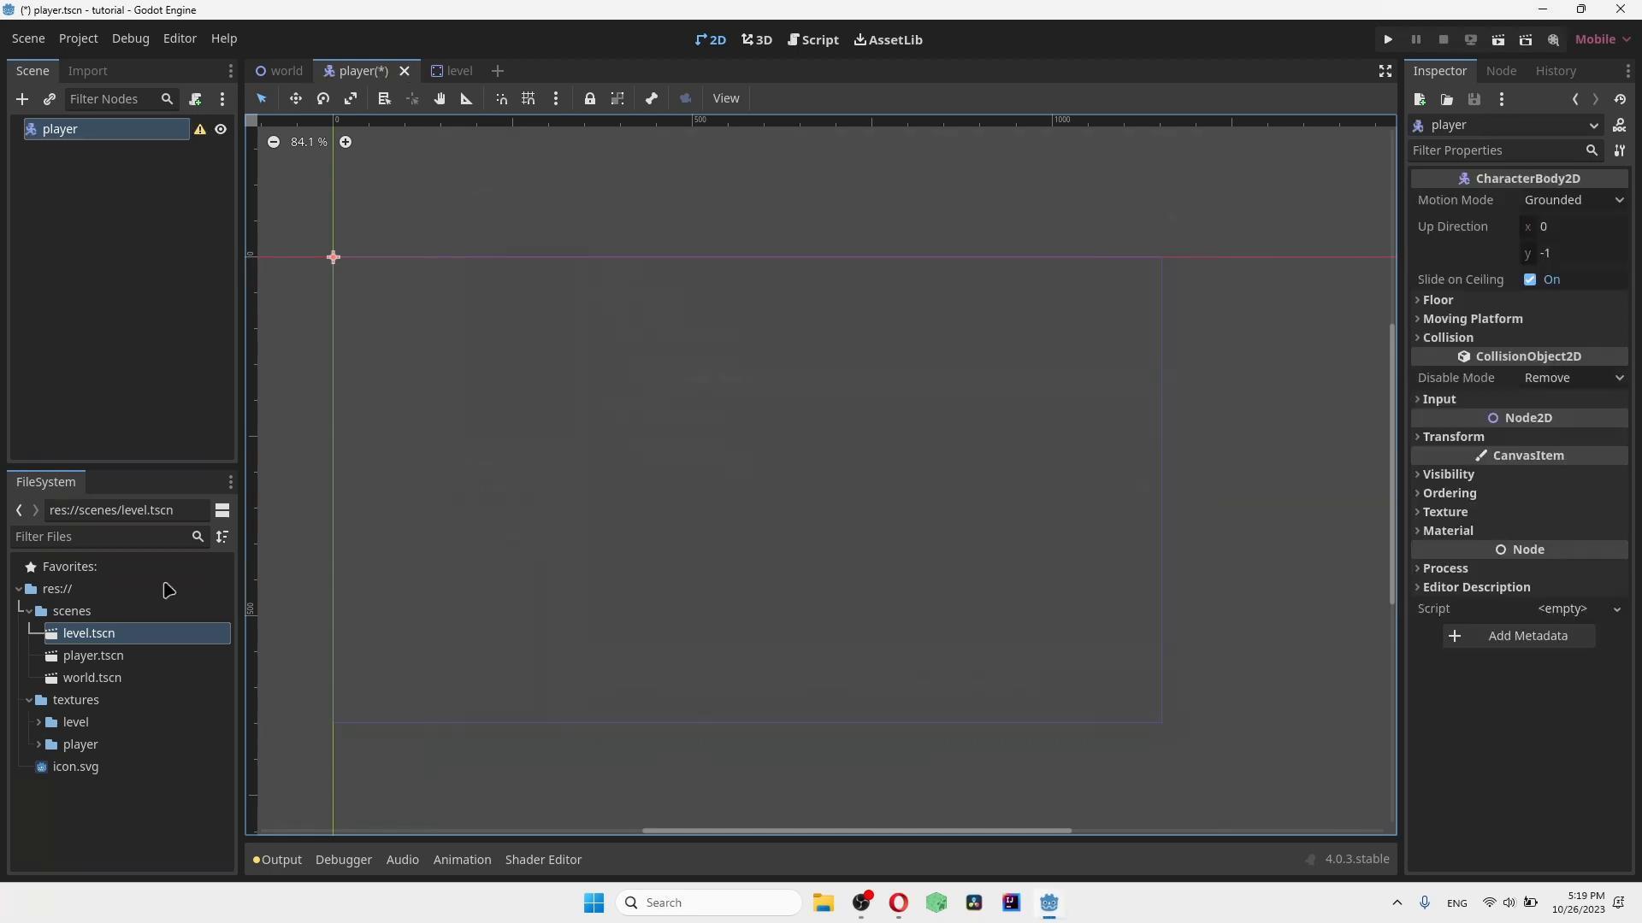
Step: Add a Sprite2D node as a child of the player node
right_click(107, 130)
click(171, 141)
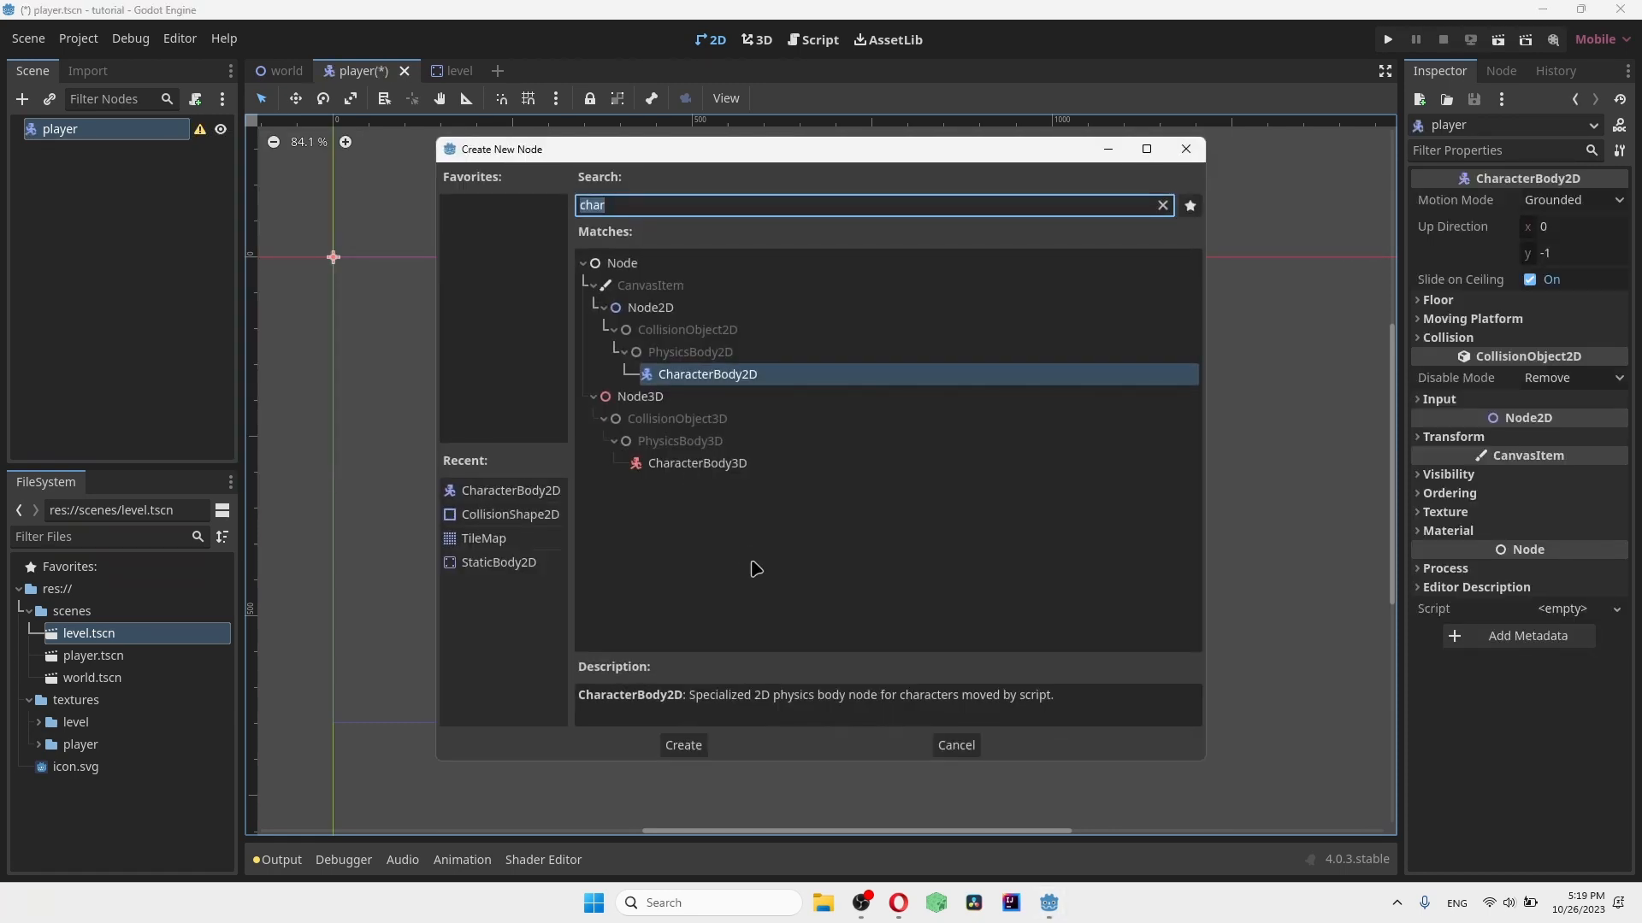
text(spri)
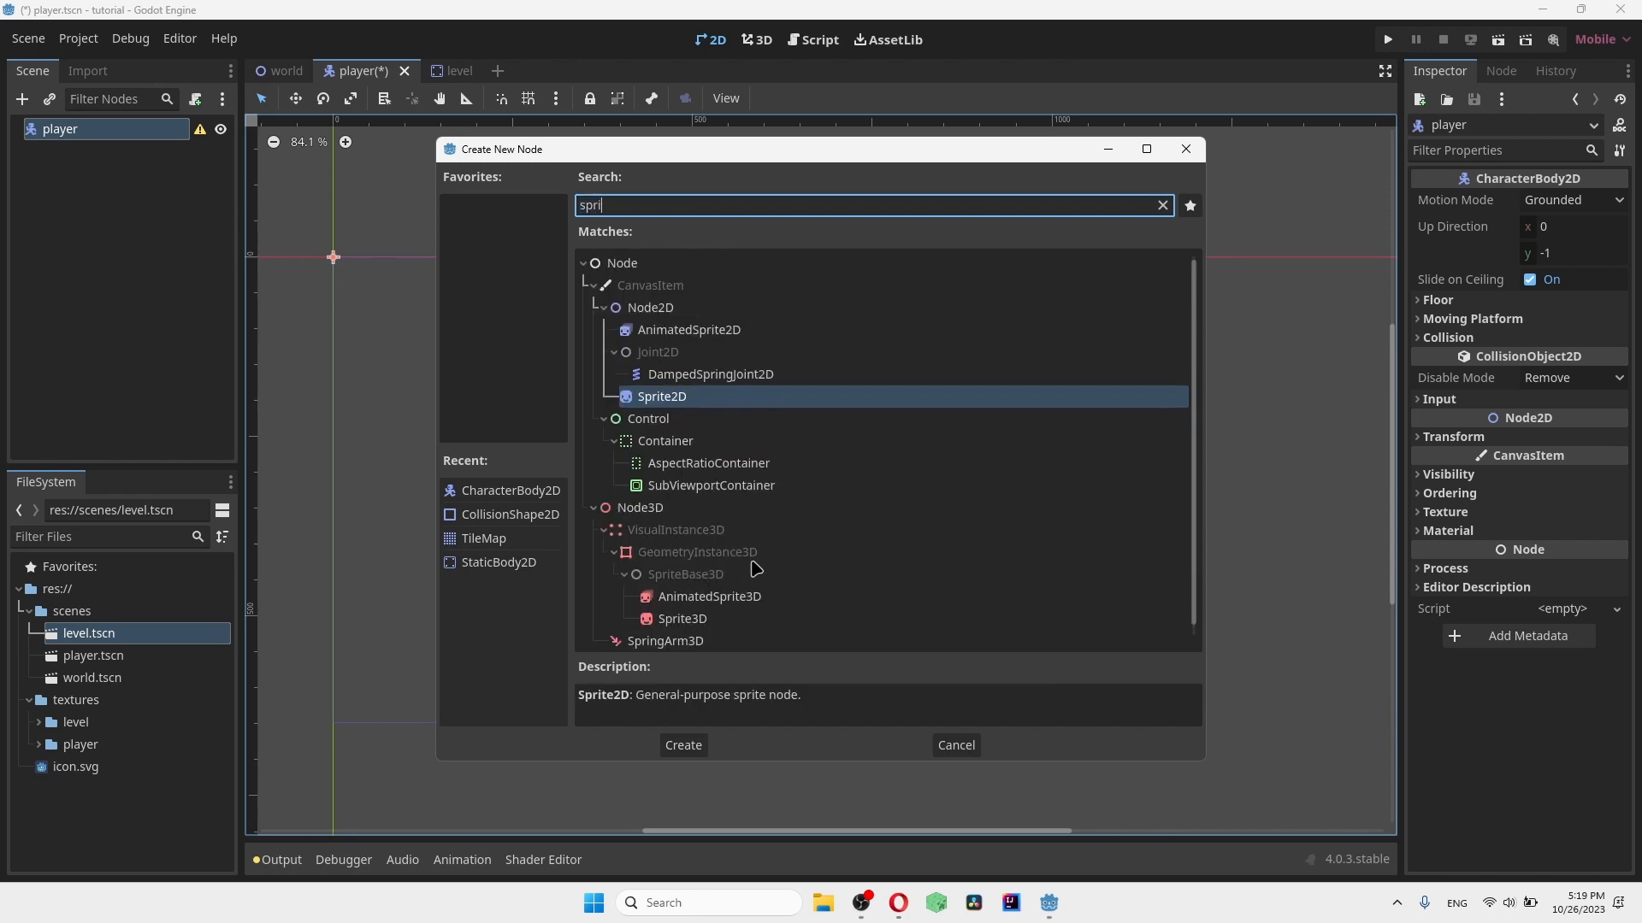
click(681, 745)
Step: Add a CollisionShape2D node as a child of the player node
right_click(79, 129)
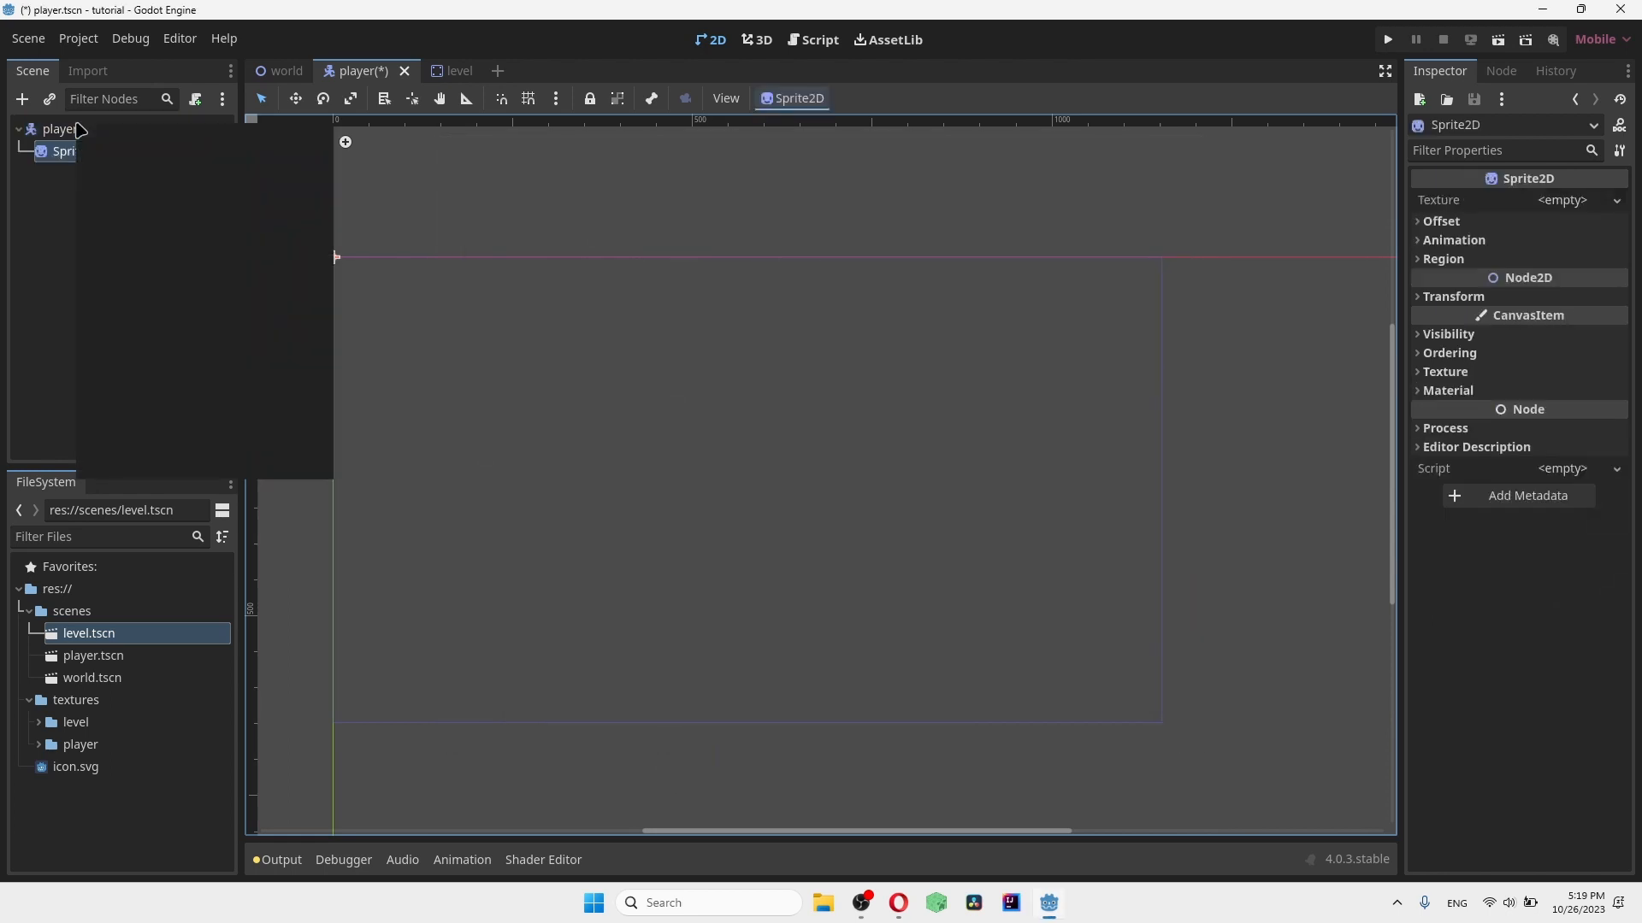
click(205, 138)
text(coli)
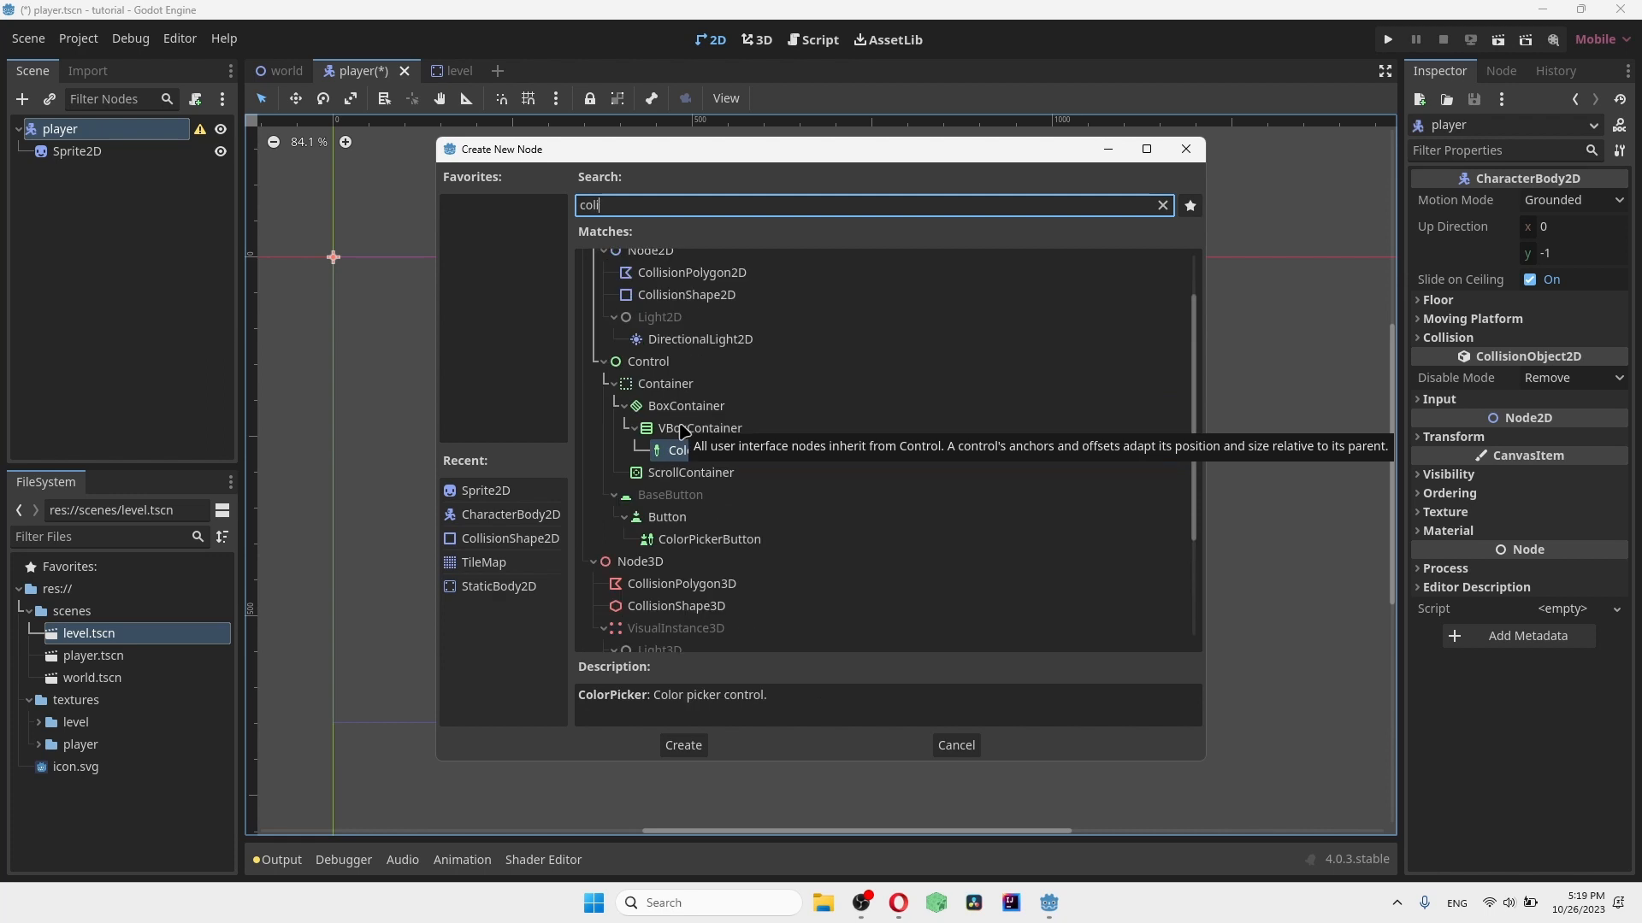
key(BackSpace)
text(li)
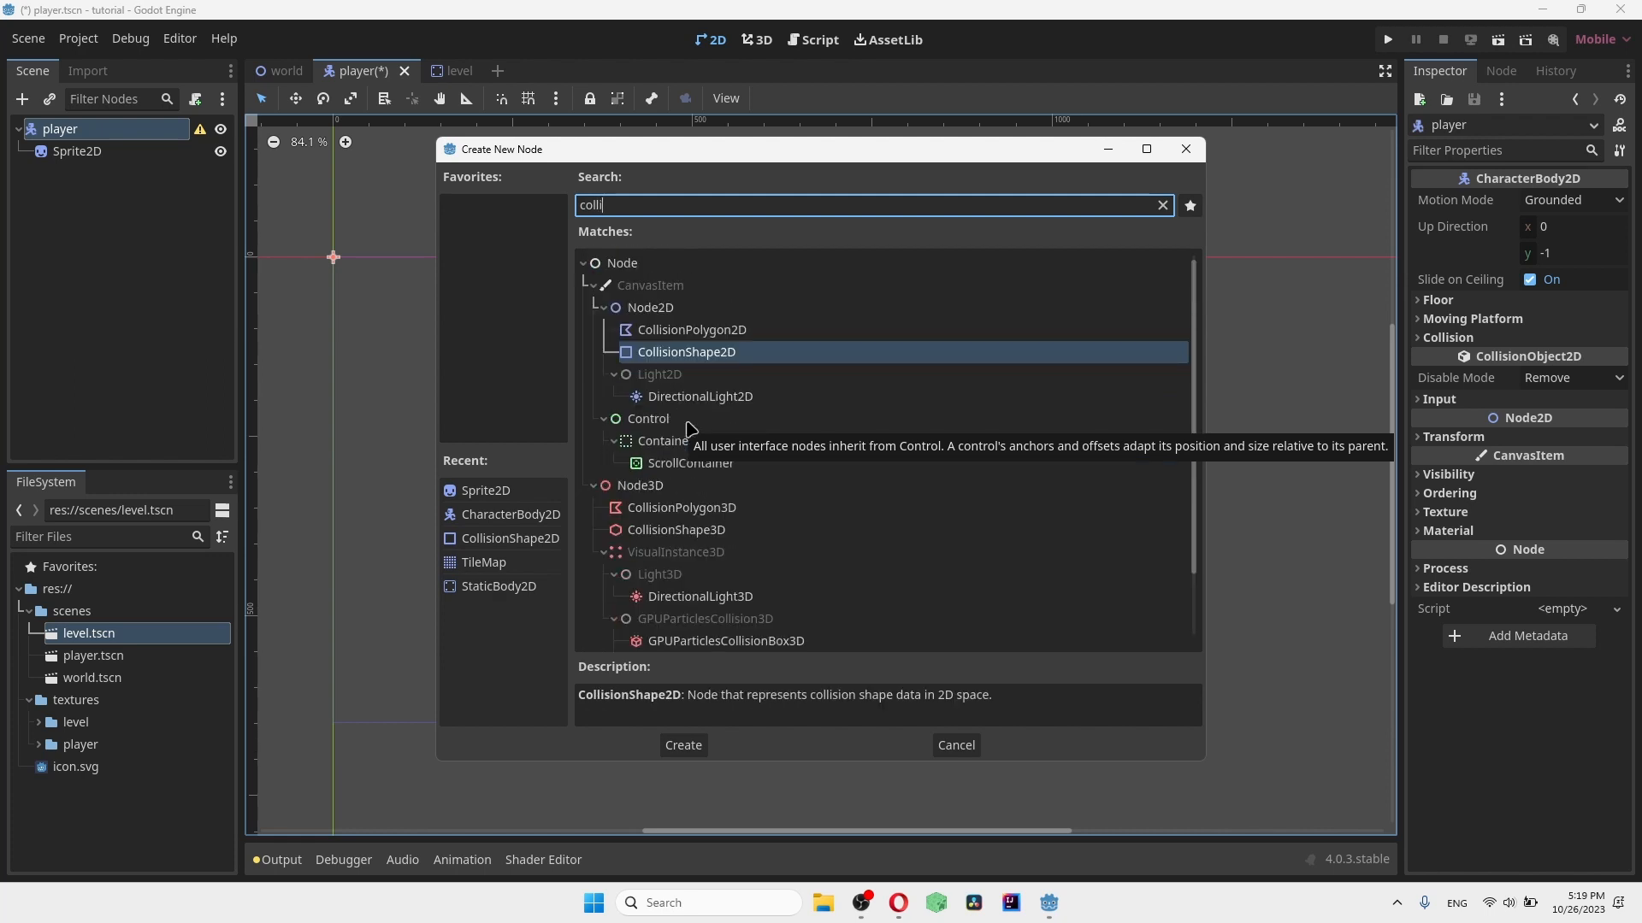
click(683, 742)
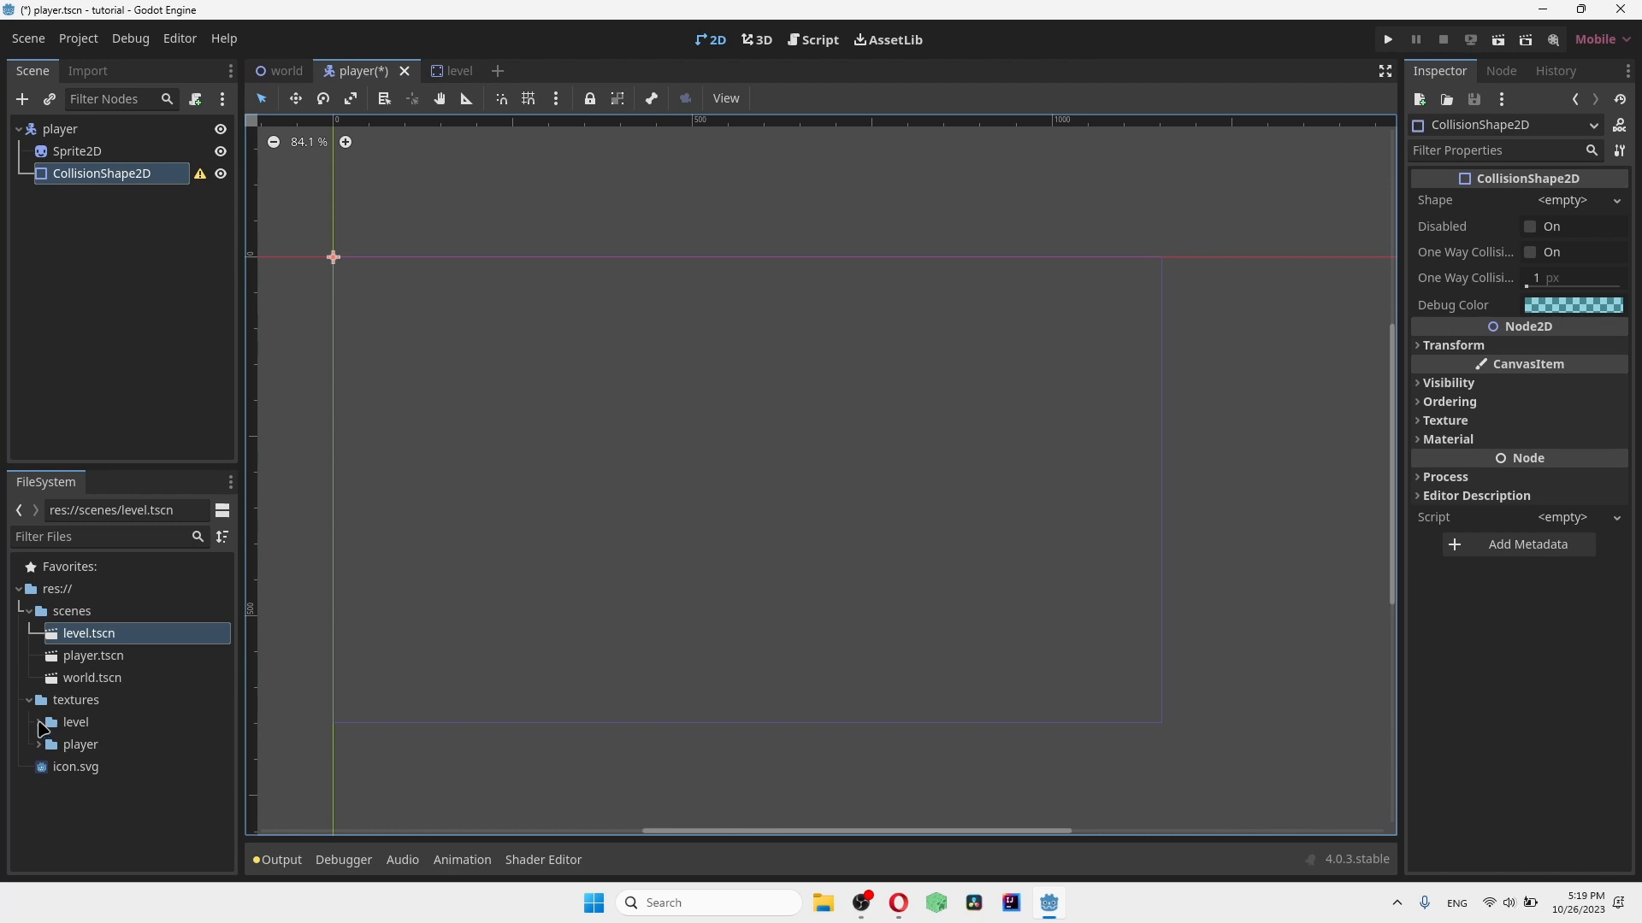
Step: Assign a new RectangleShape2D to the player's collision shape and set Idle 01.png from the 01-Idle folder as the sprite's texture
click(41, 746)
click(49, 767)
scroll(51, 766, down, 3)
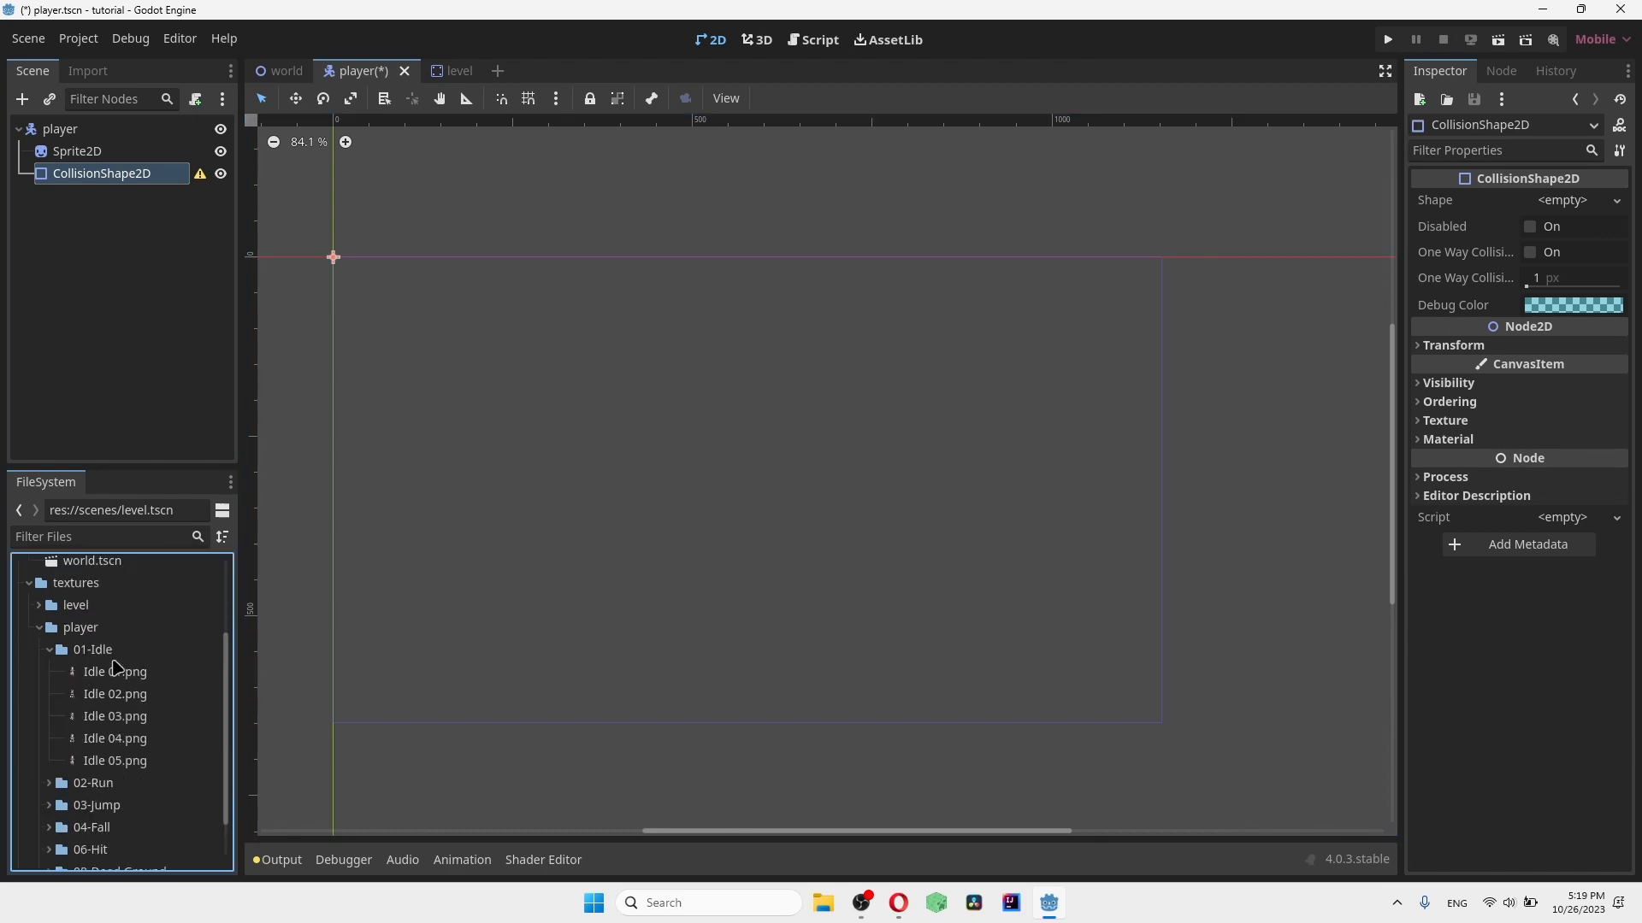
click(121, 676)
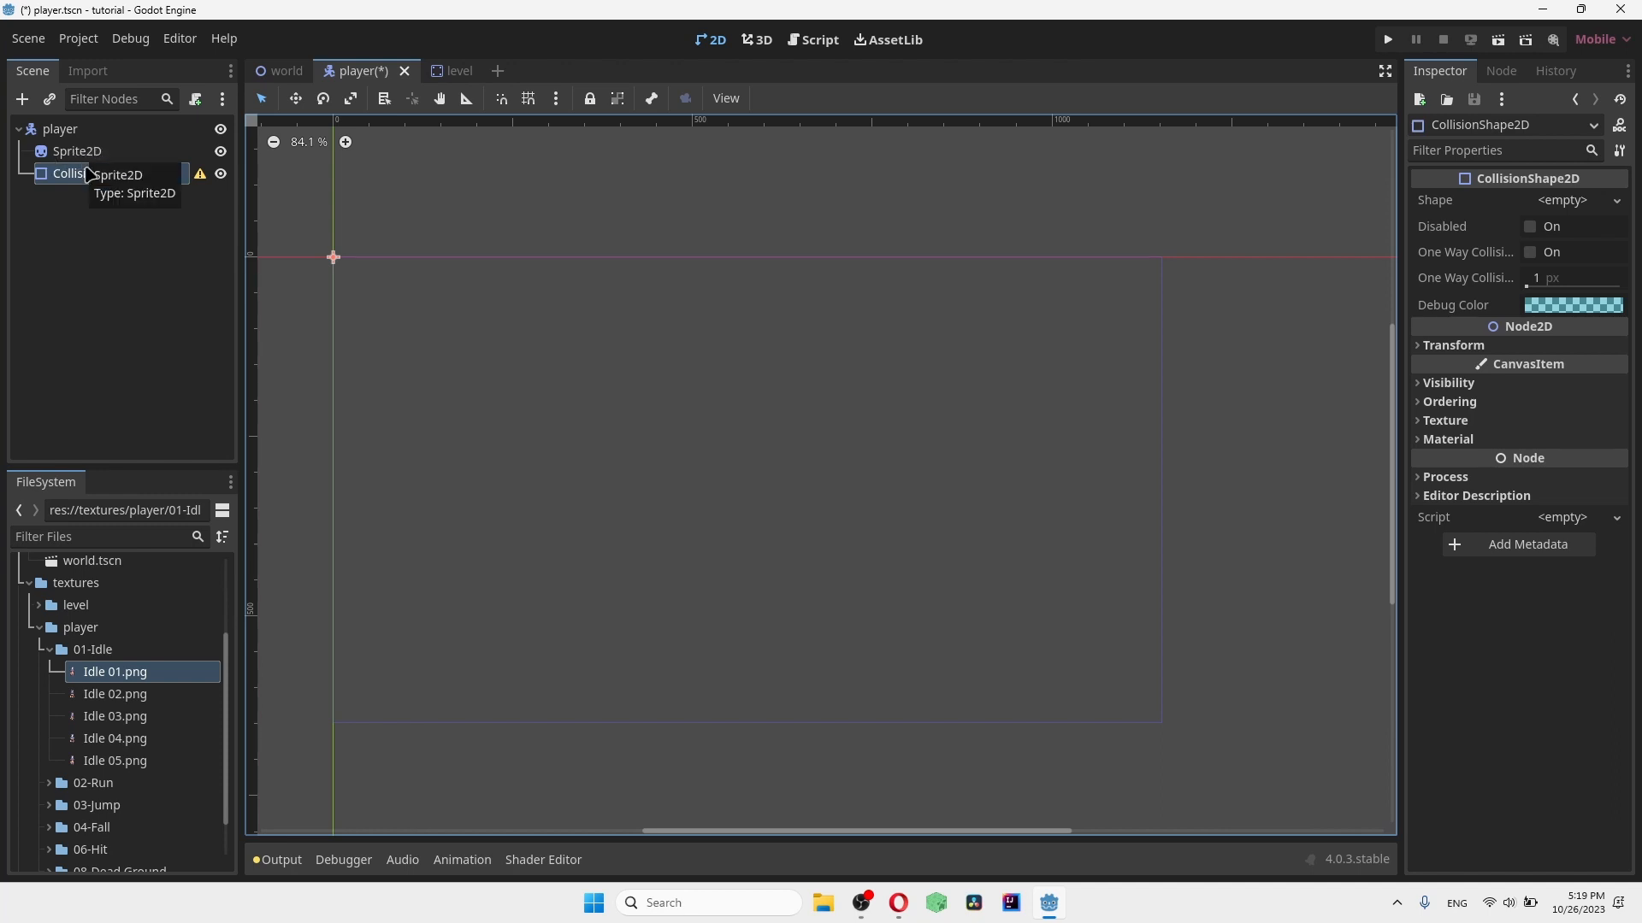
click(1553, 205)
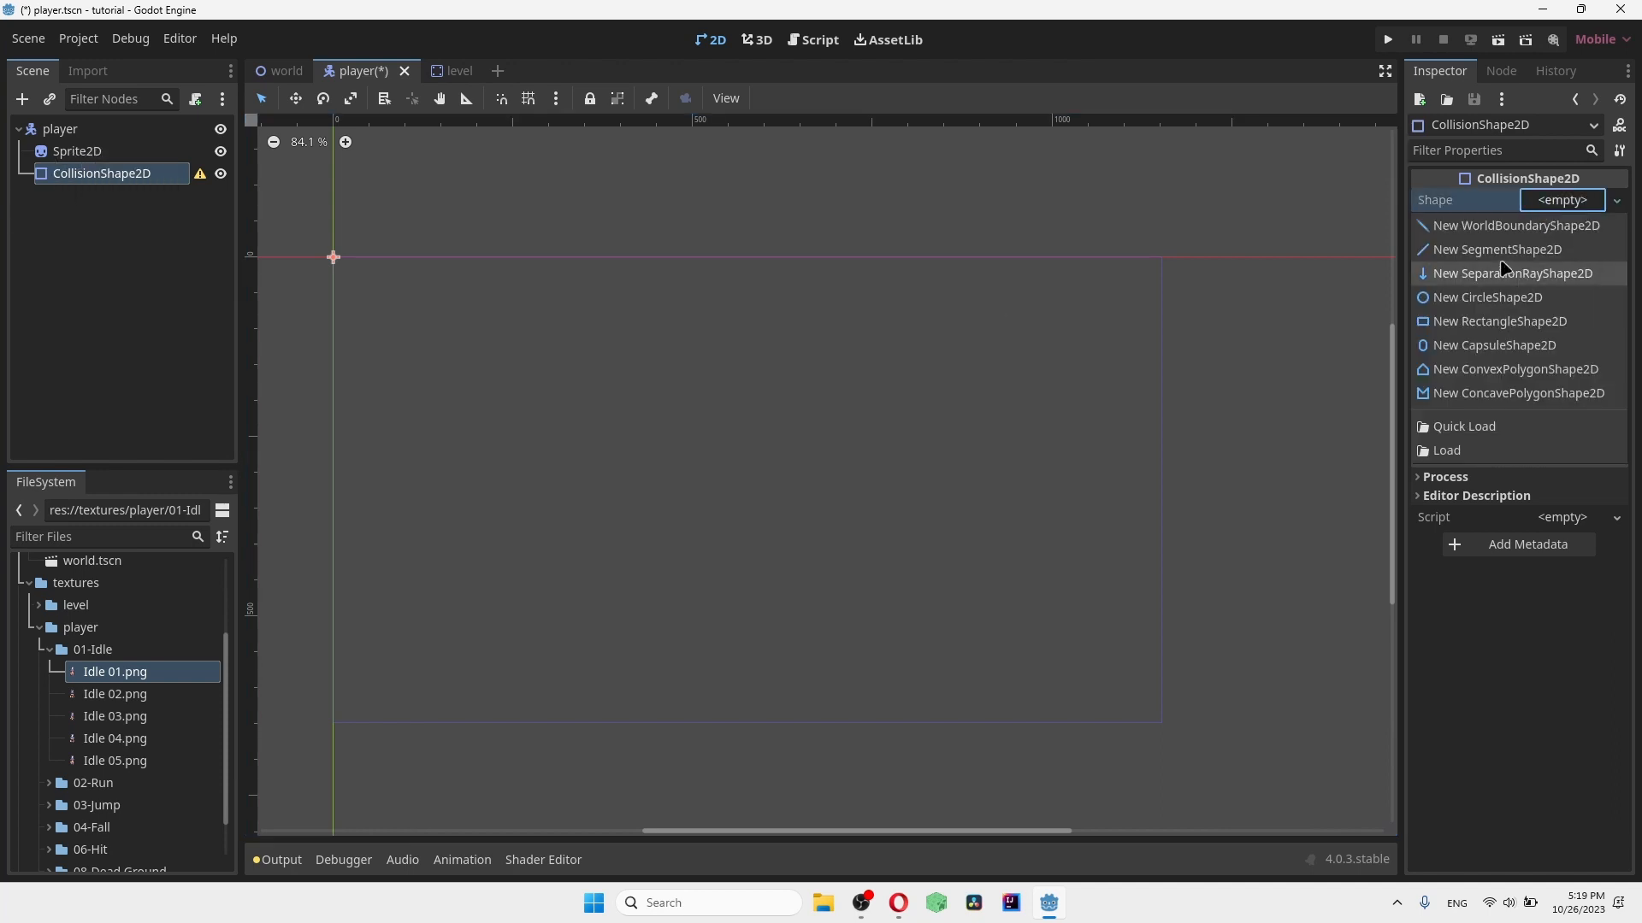
click(1454, 322)
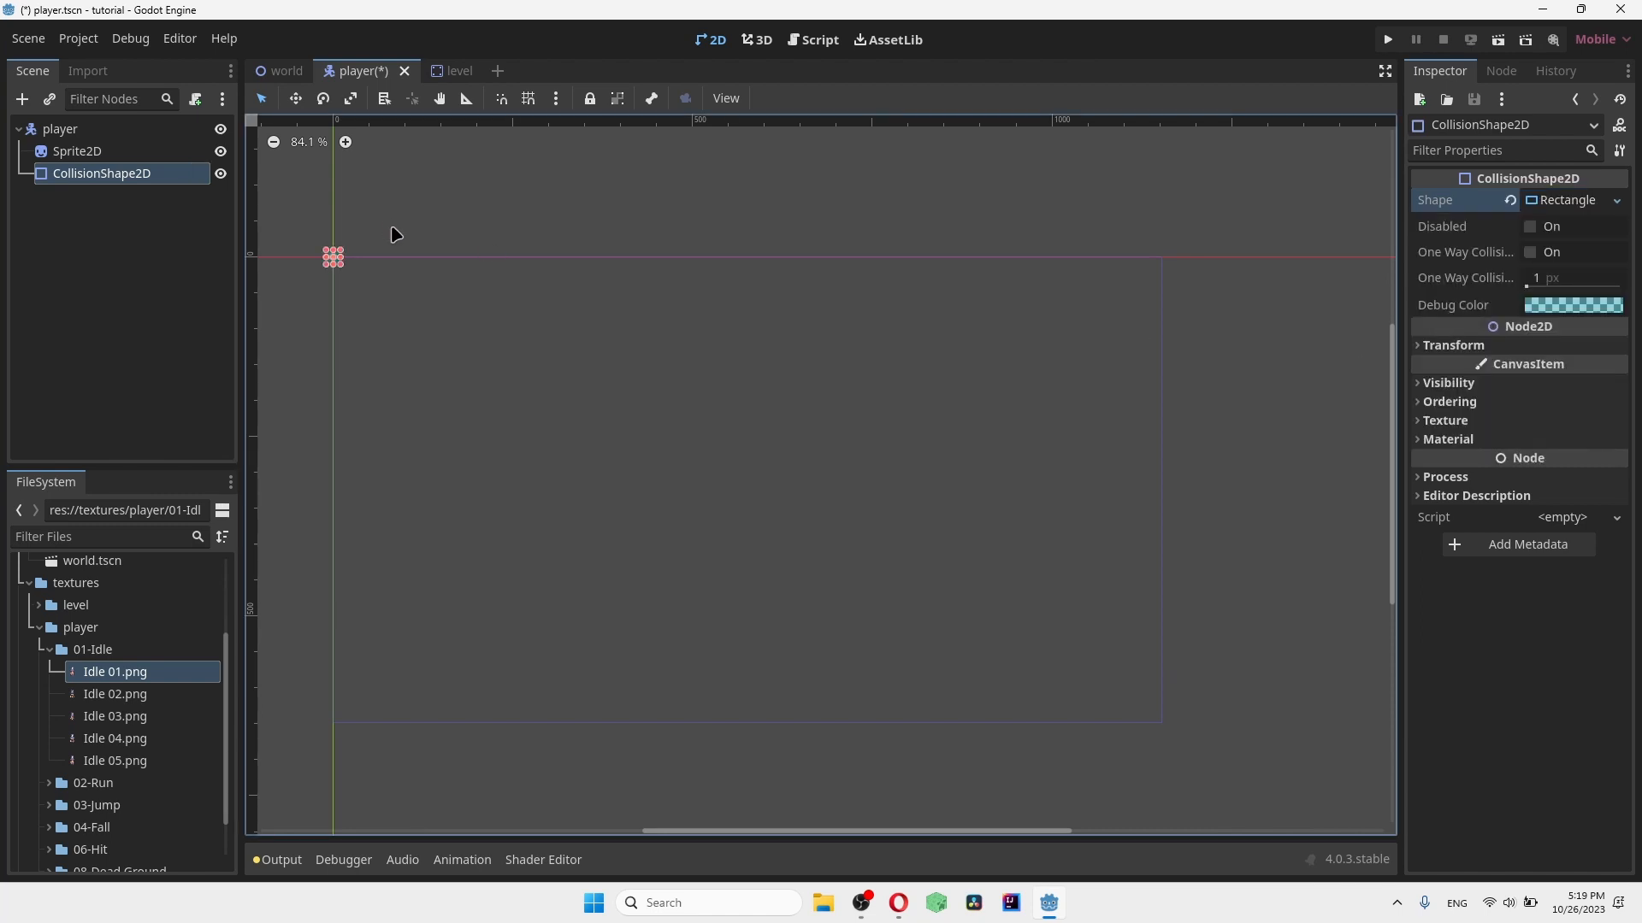
click(77, 150)
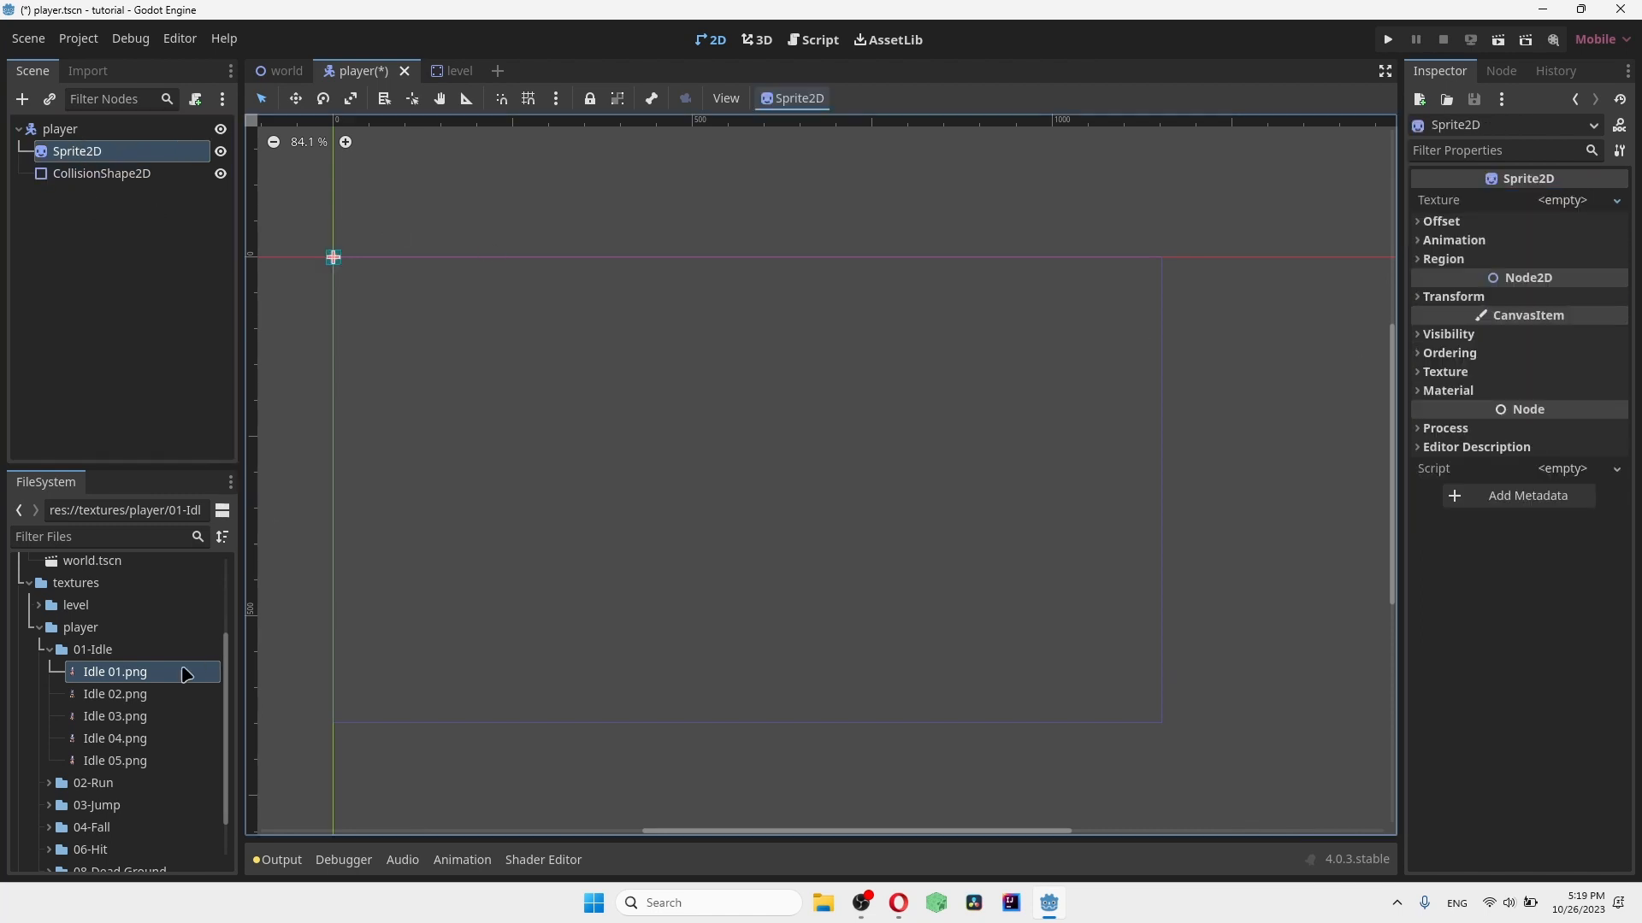
drag(183, 672, 1560, 205)
Step: Move the collision rectangle and the player sprite from the origin to near the middle of the viewport frame
drag(333, 259, 641, 500)
scroll(646, 500, up, 4)
scroll(631, 483, up, 3)
scroll(633, 479, down, 8)
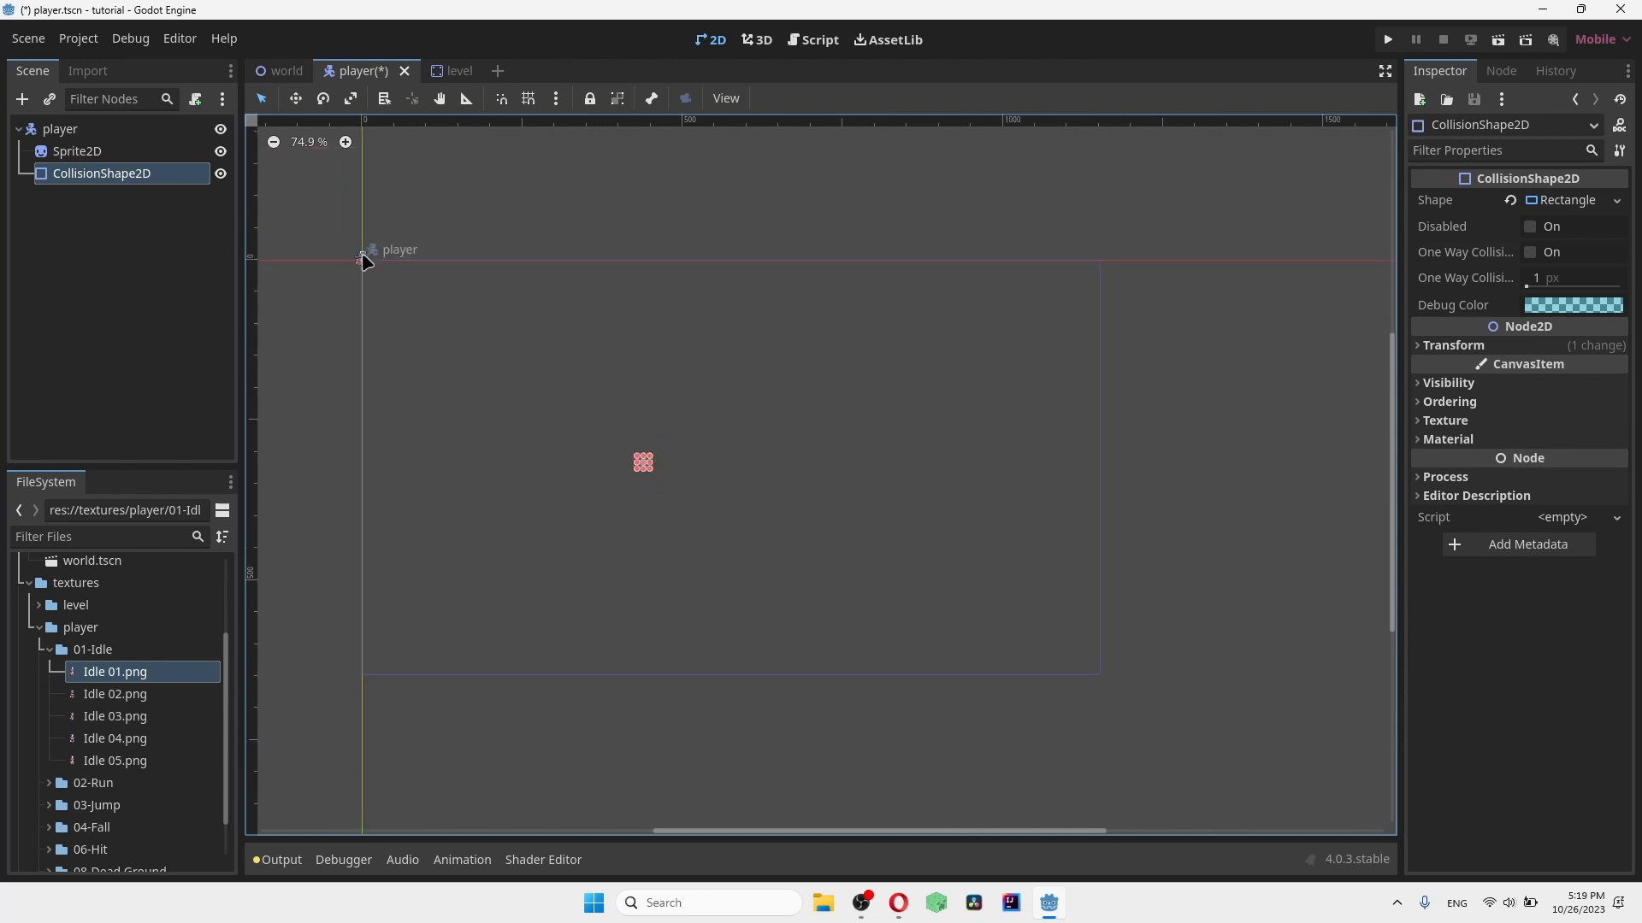
drag(365, 256, 675, 511)
scroll(675, 510, up, 1)
scroll(676, 510, up, 10)
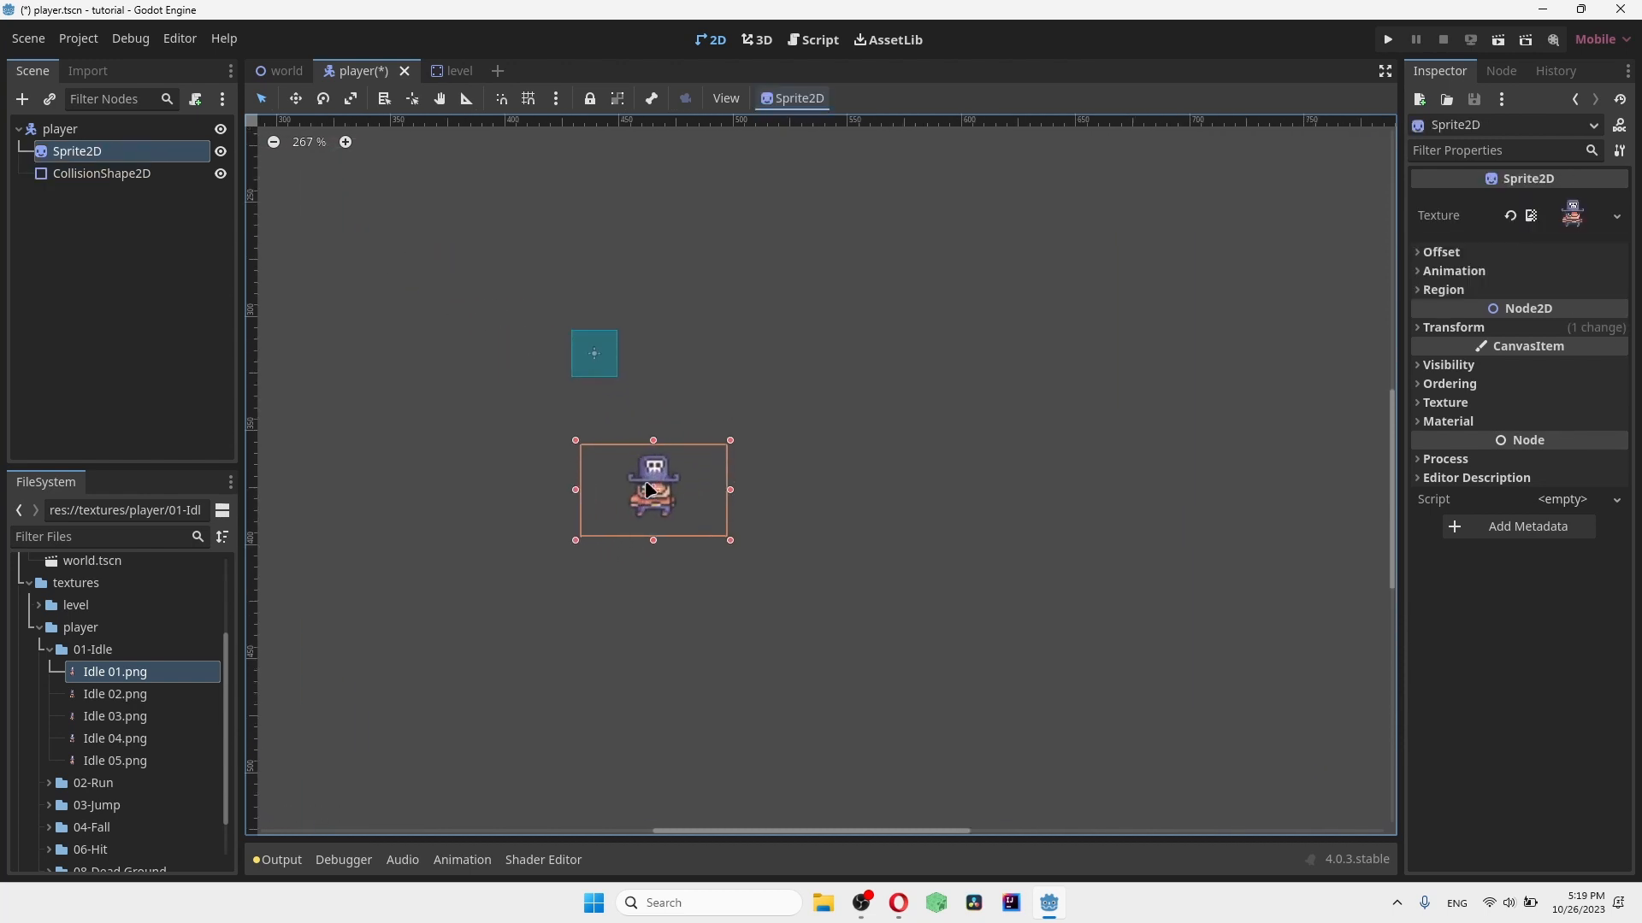
Step: Place the collision rectangle over the player sprite and fit its edges to the character's outline
click(894, 397)
drag(520, 231, 648, 423)
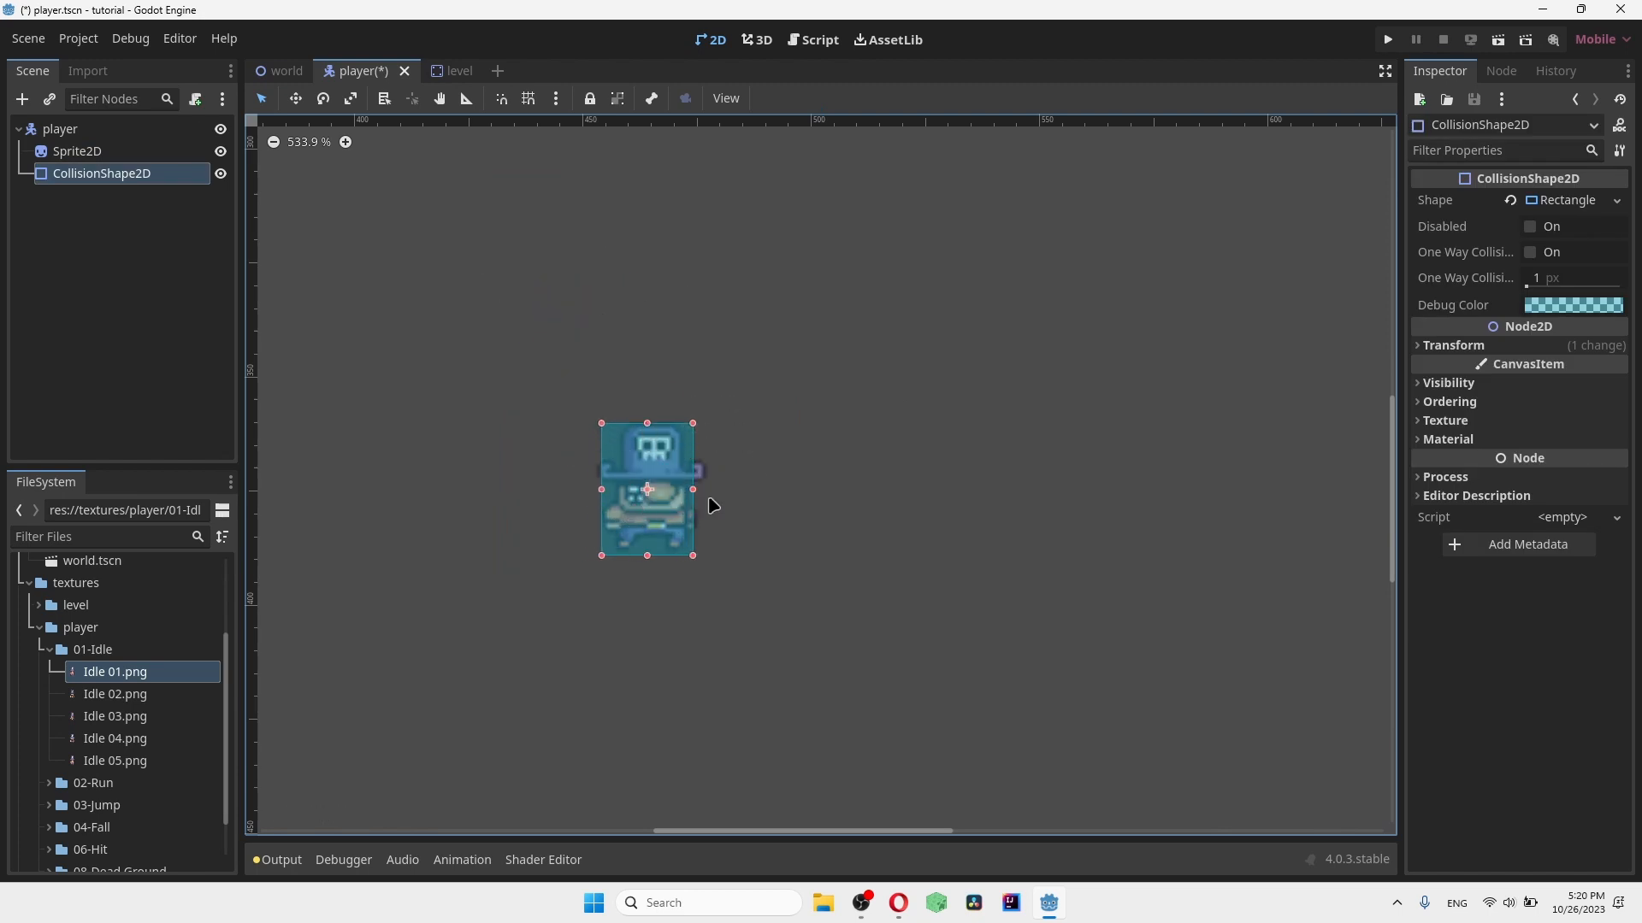
drag(694, 490, 696, 493)
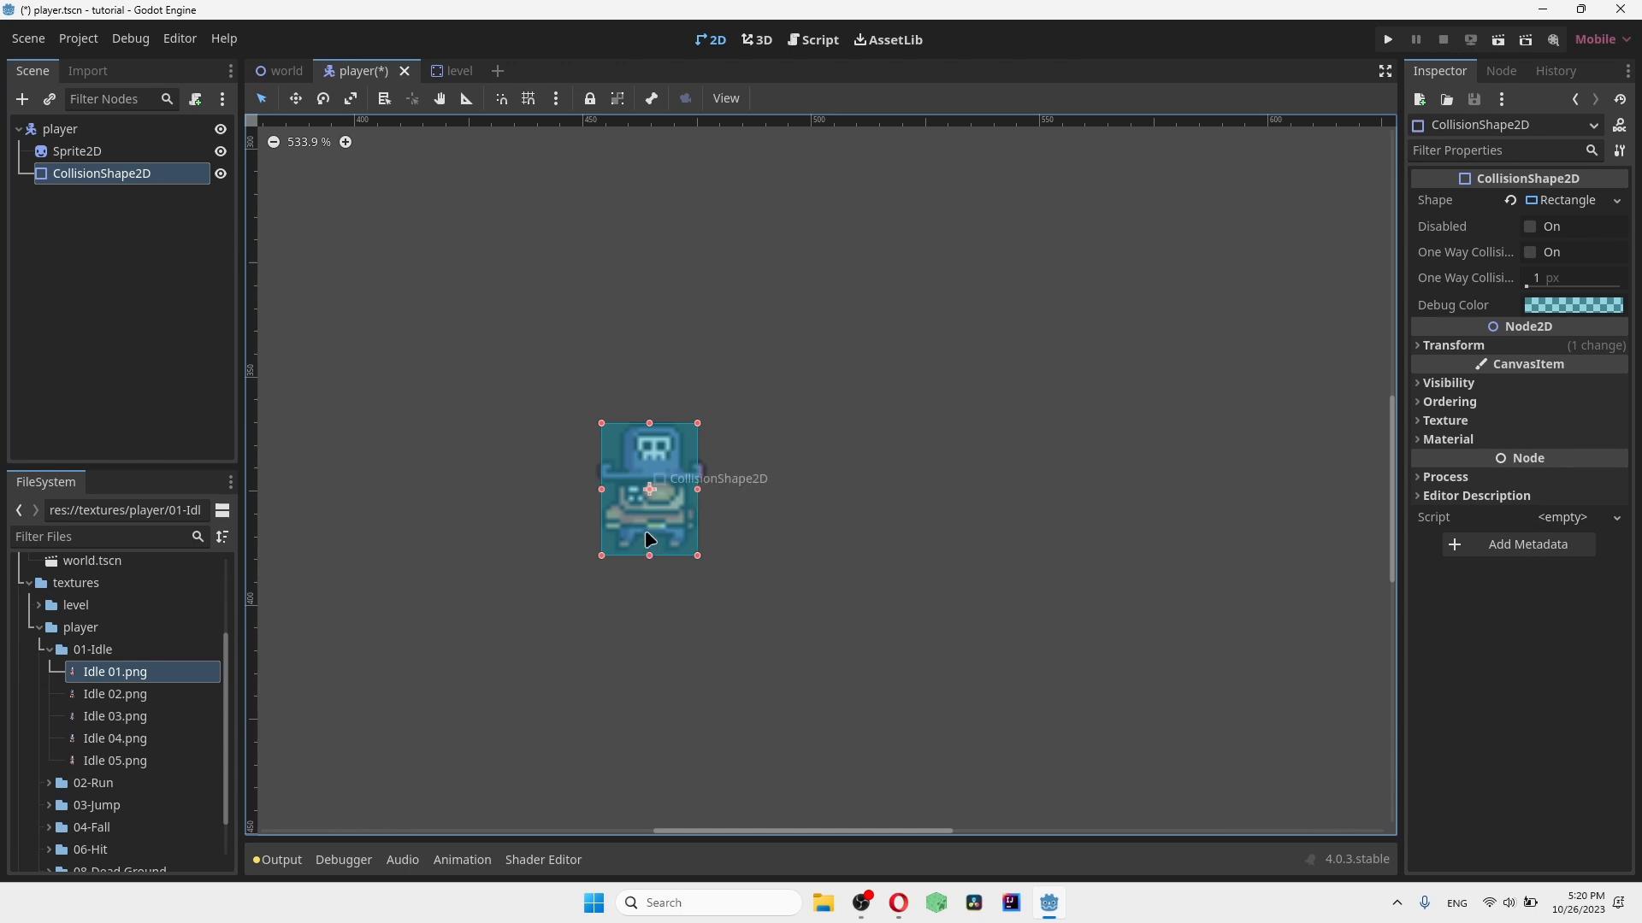
scroll(675, 543, down, 8)
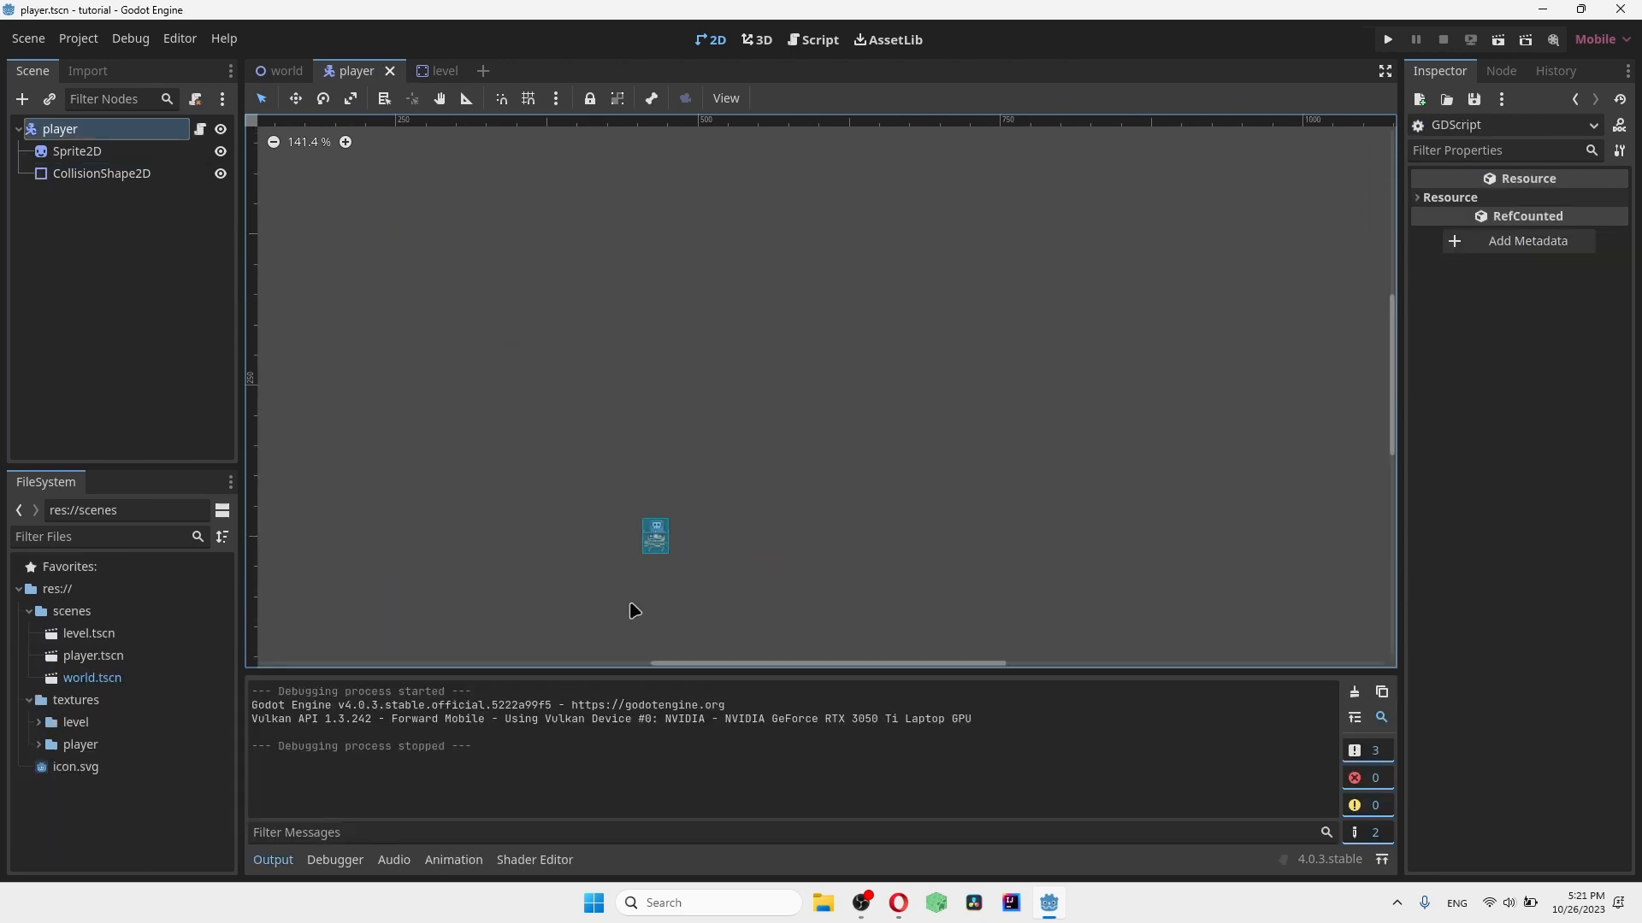
Step: Detach the player's existing script and attach a new GDScript at res://scenes/player.gd using the CharacterBody2D: Basic Movement template
scroll(556, 351, down, 3)
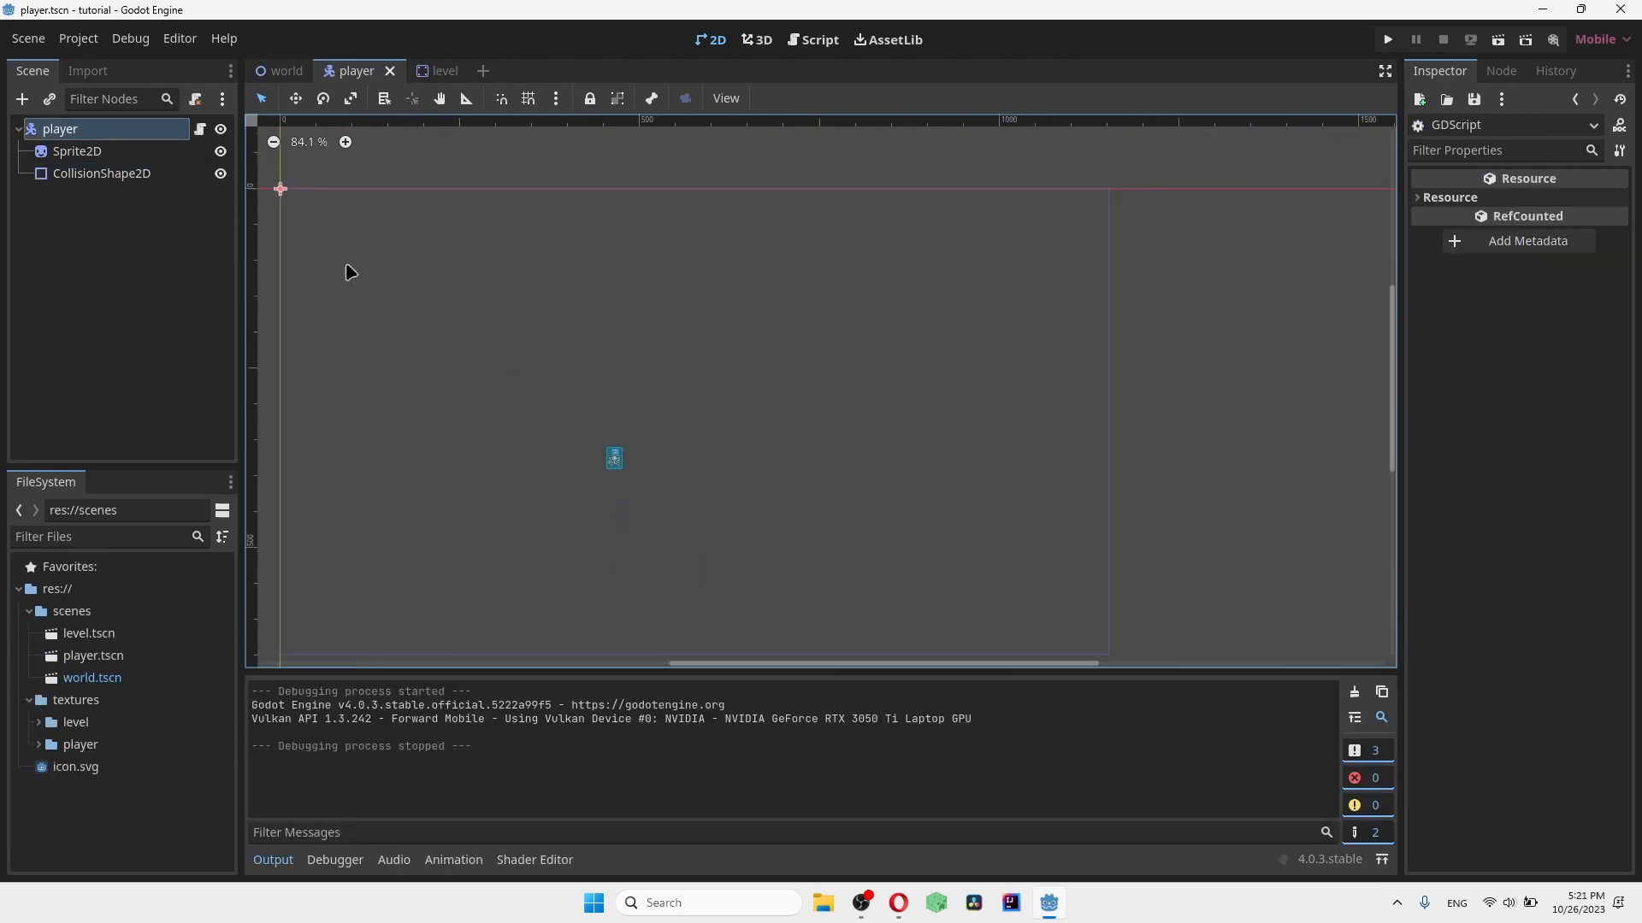
right_click(101, 131)
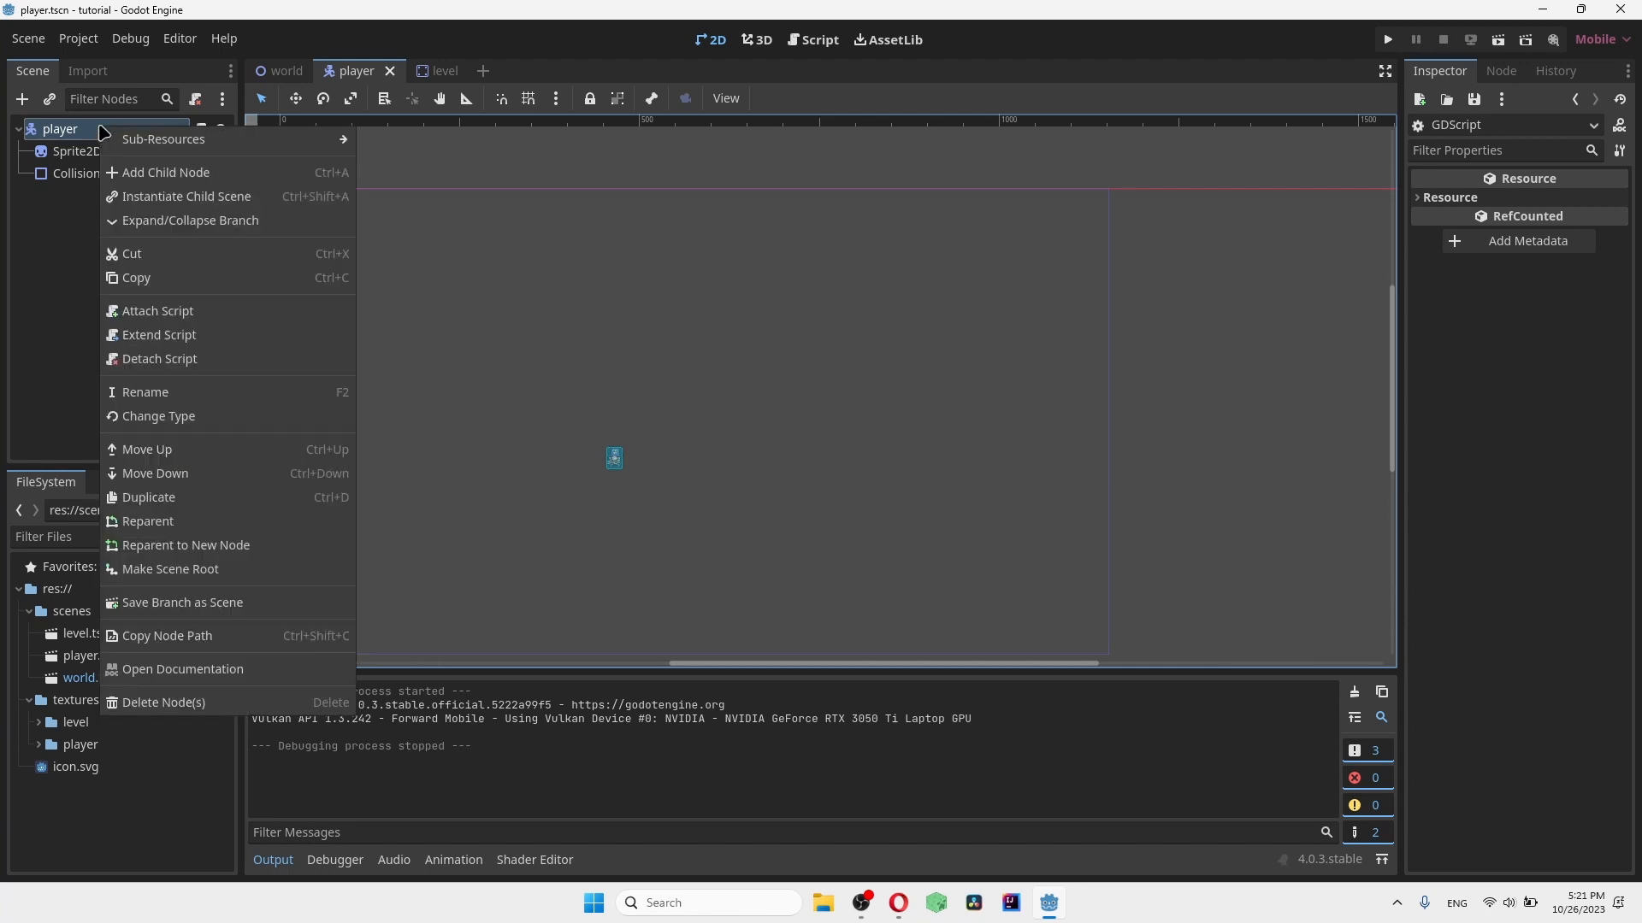
click(195, 101)
click(195, 101)
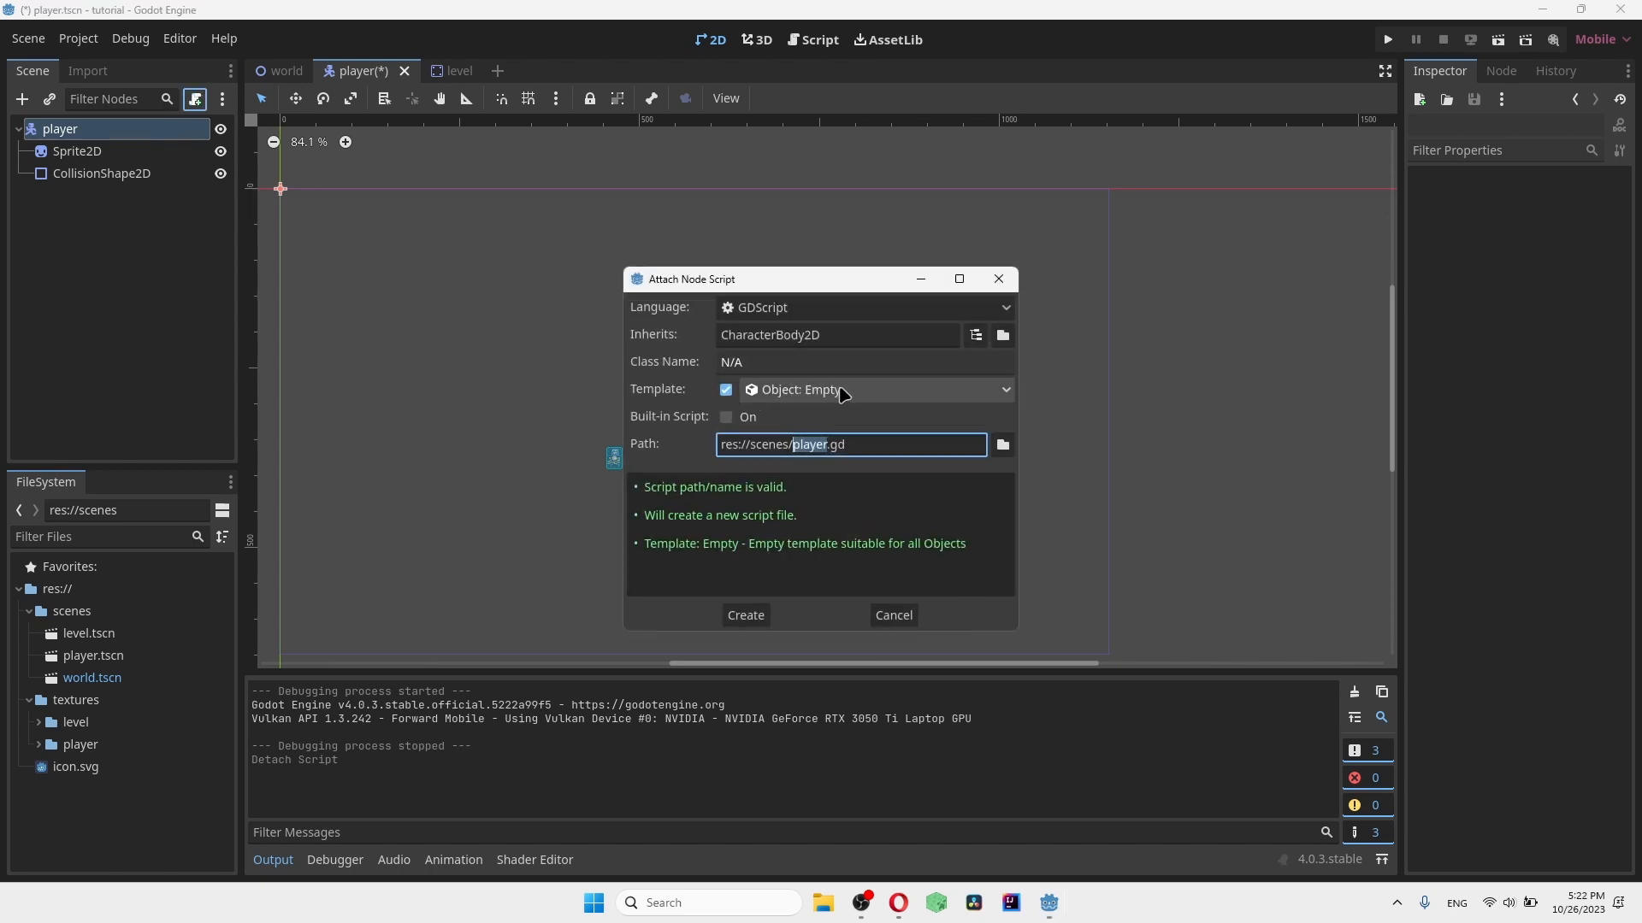
click(843, 393)
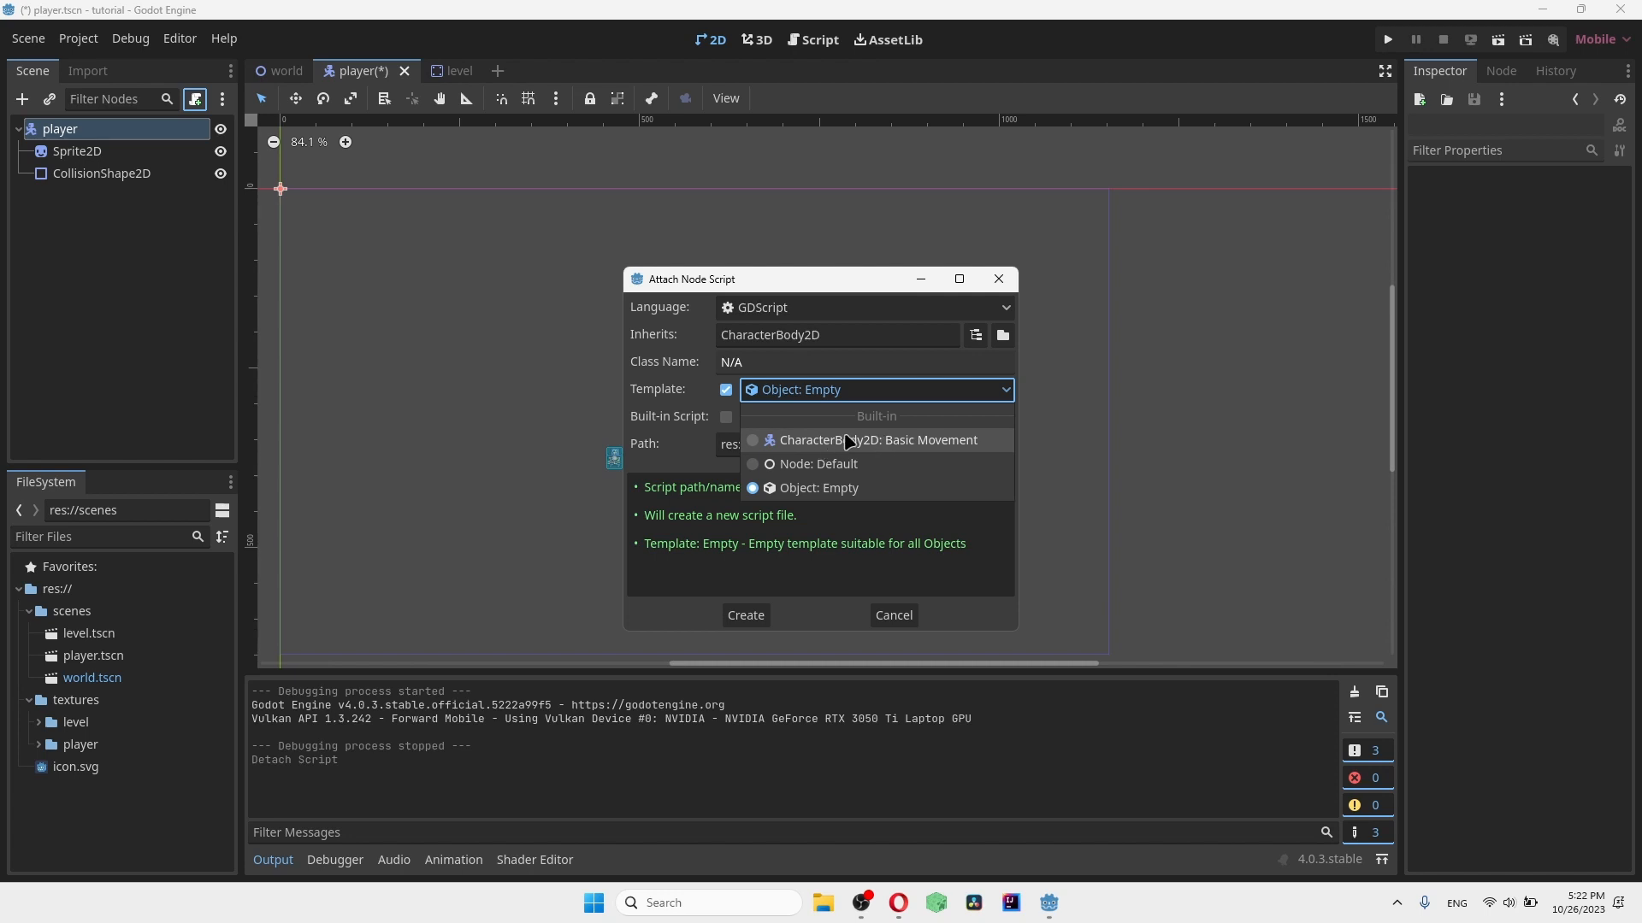
click(849, 441)
click(745, 615)
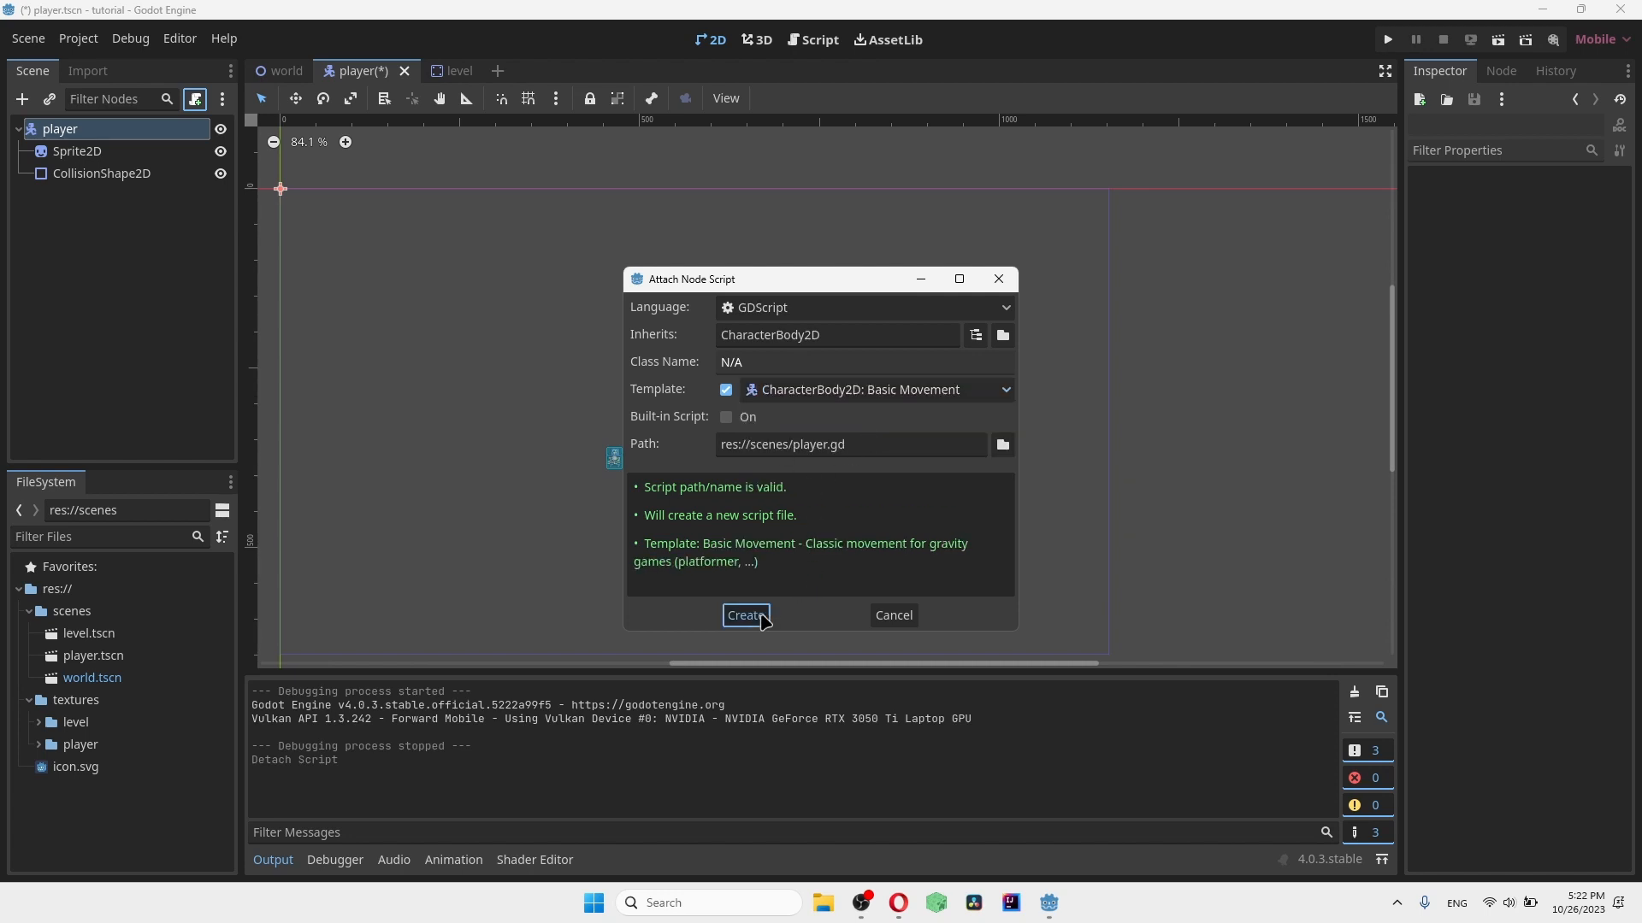
Step: Look through the movement code in player.gd, return to the 2D view and save the player scene
scroll(961, 379, down, 1)
scroll(811, 426, up, 1)
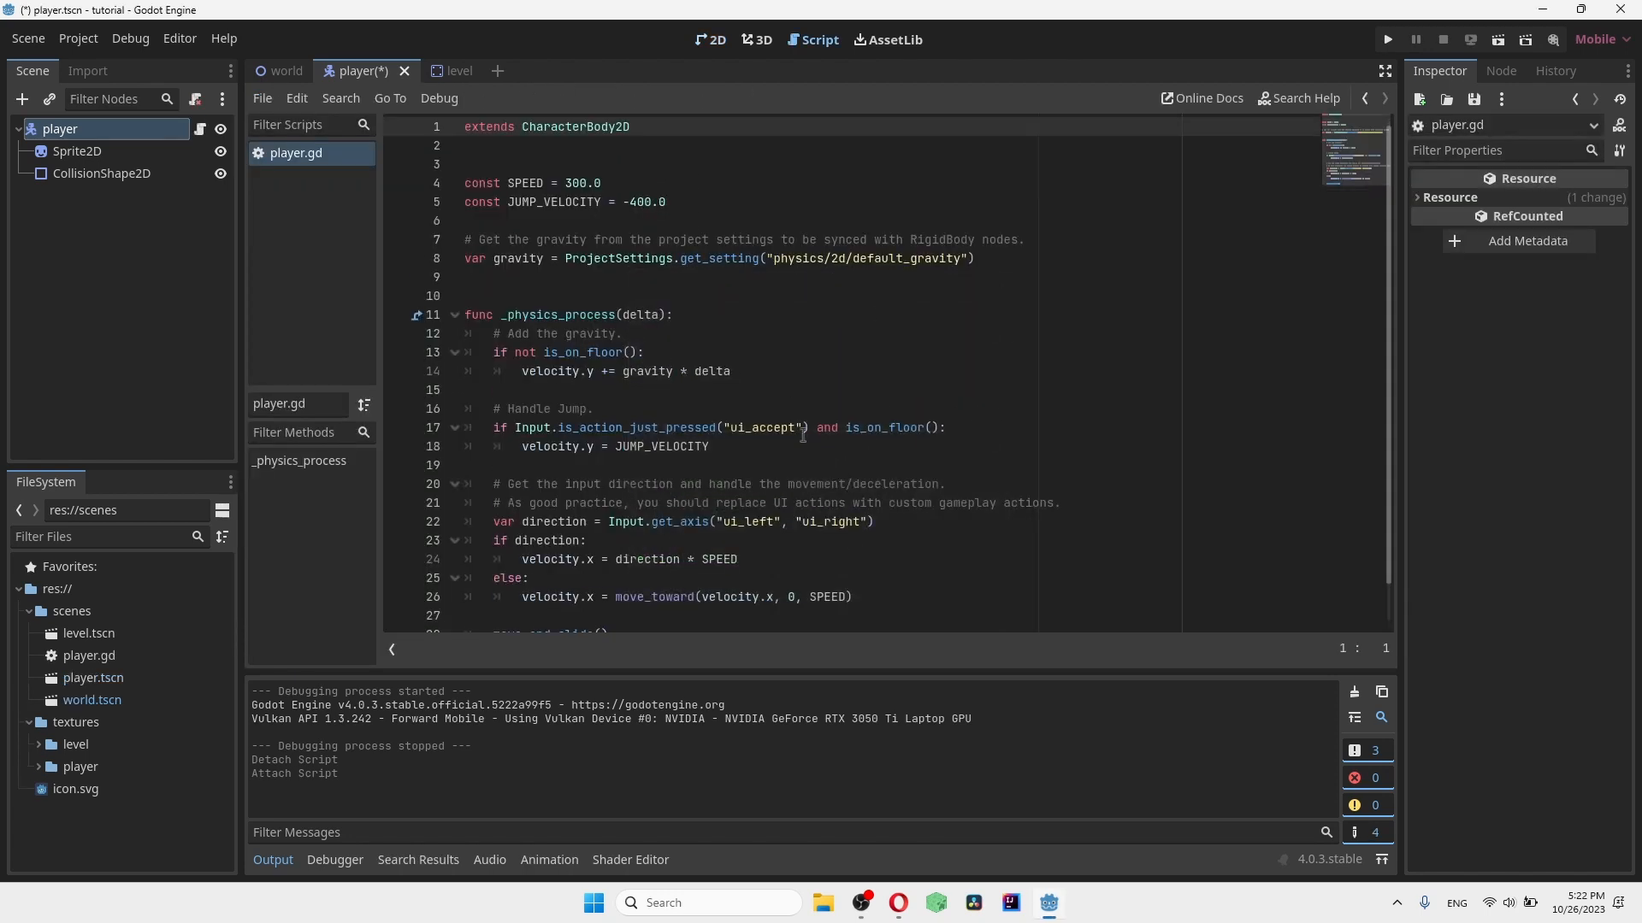
scroll(802, 437, down, 1)
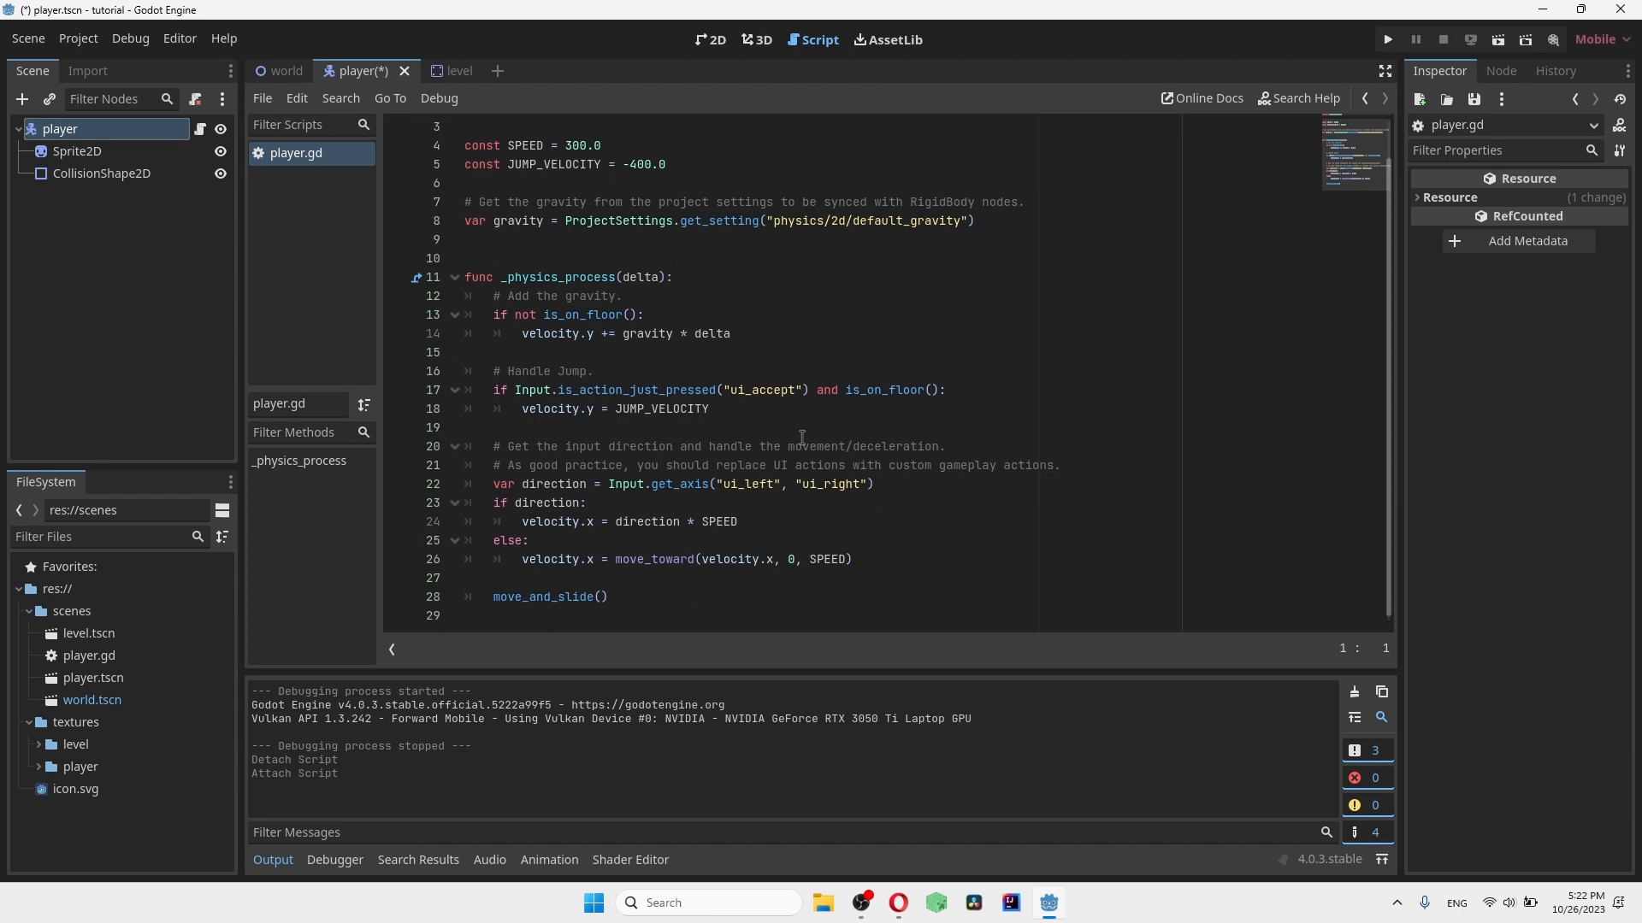
click(711, 39)
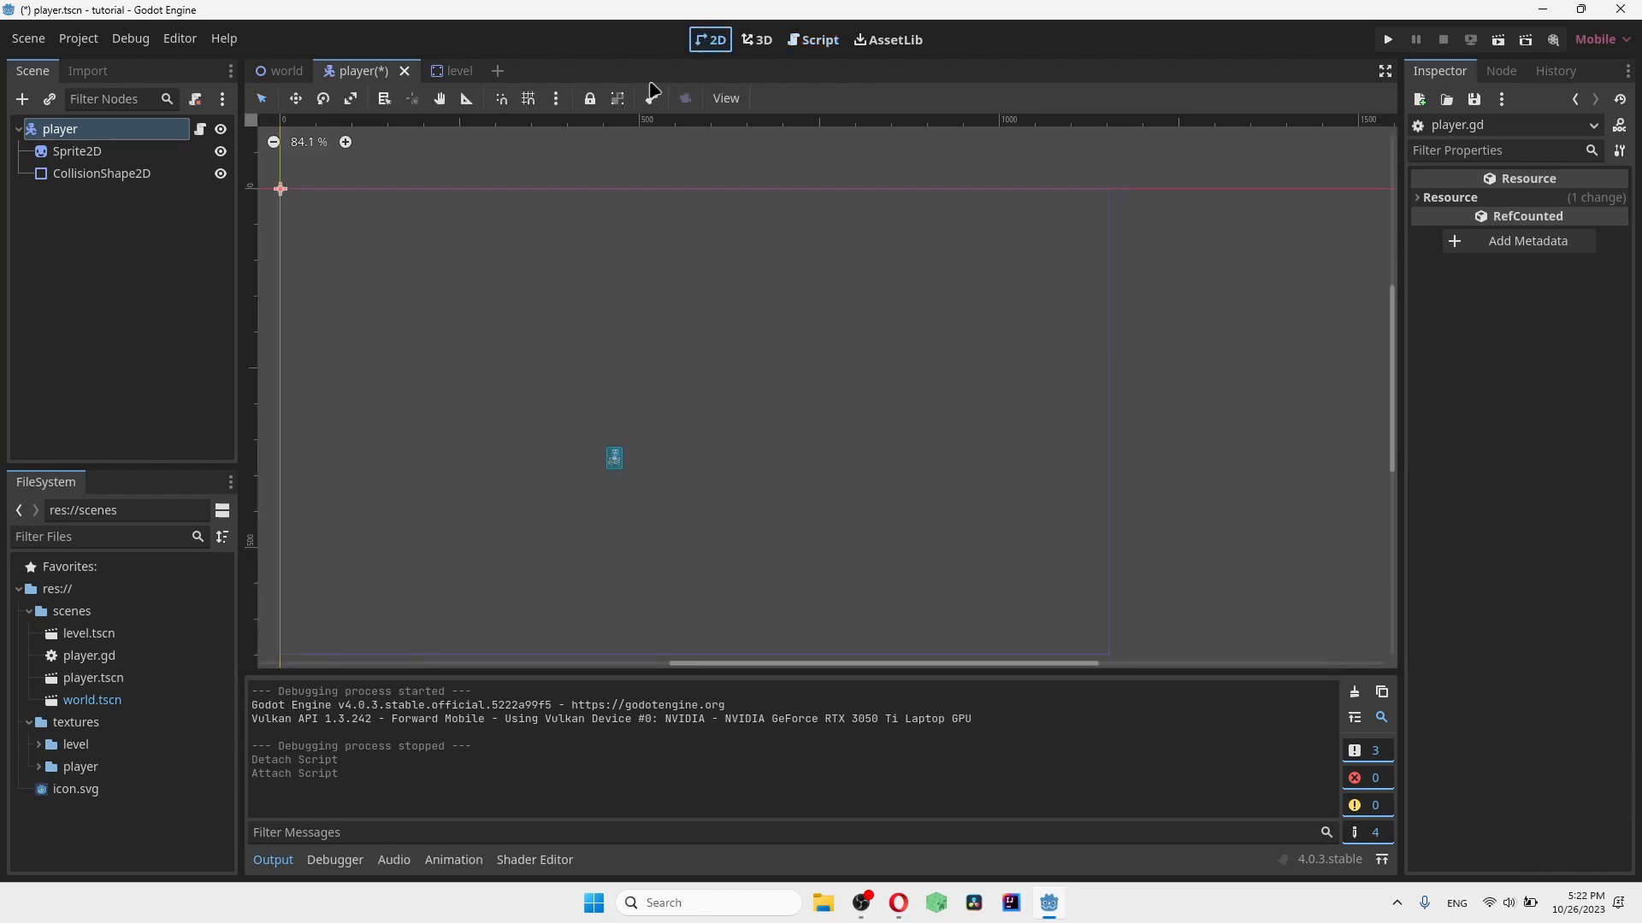
key(ctrl+s)
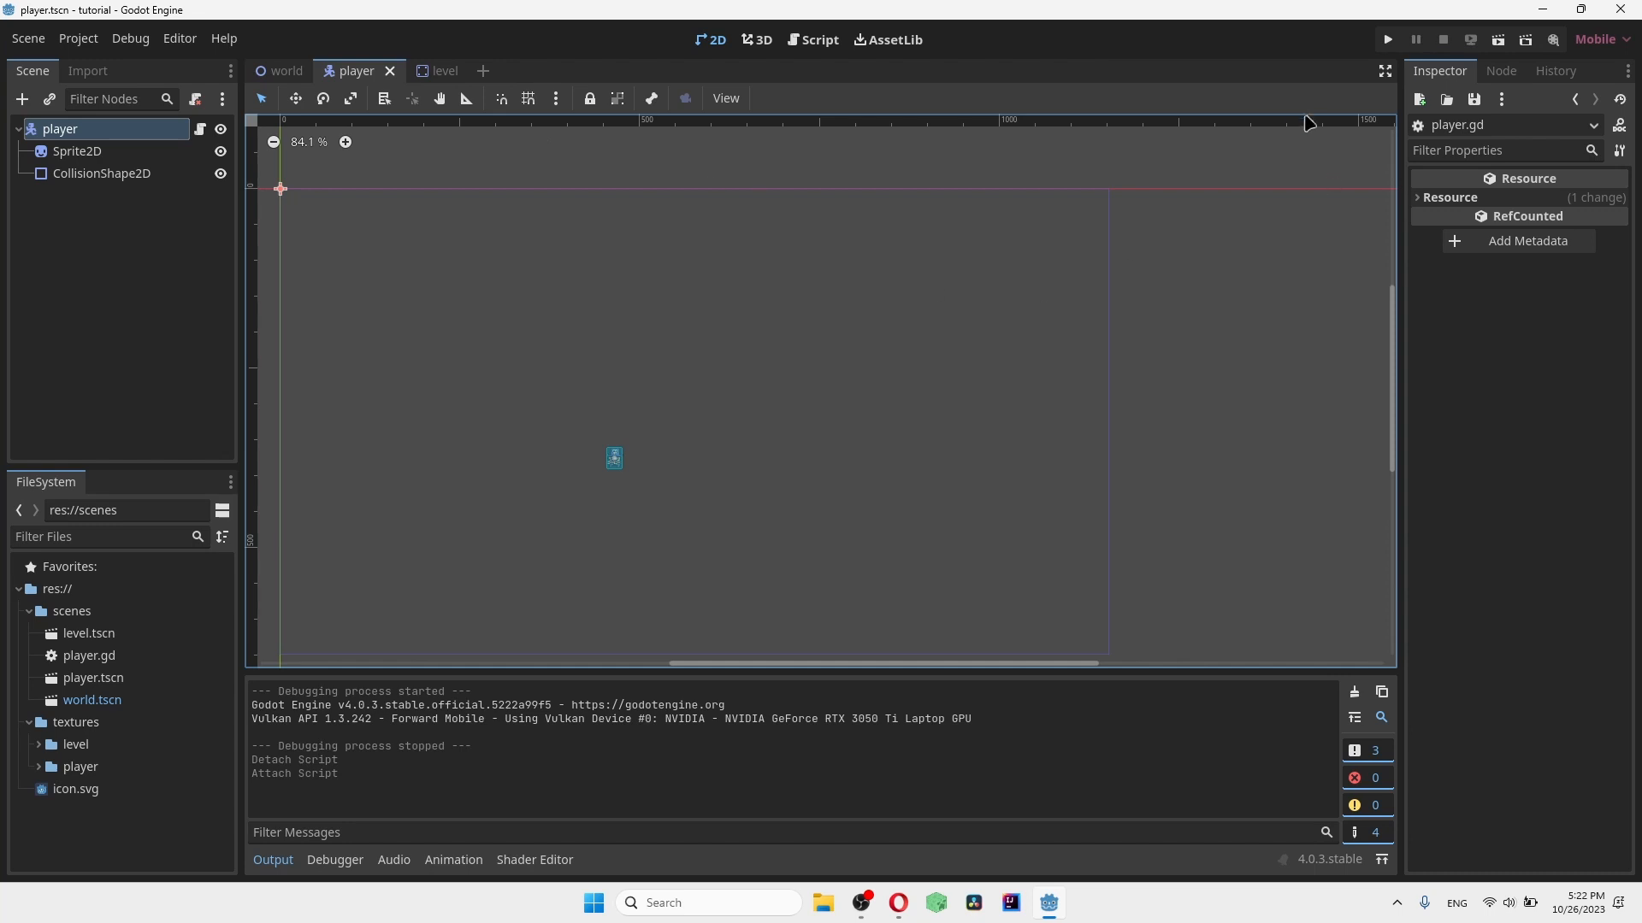
Step: Run the project, test moving the player to both sides on the platform, and close the game window
click(1384, 40)
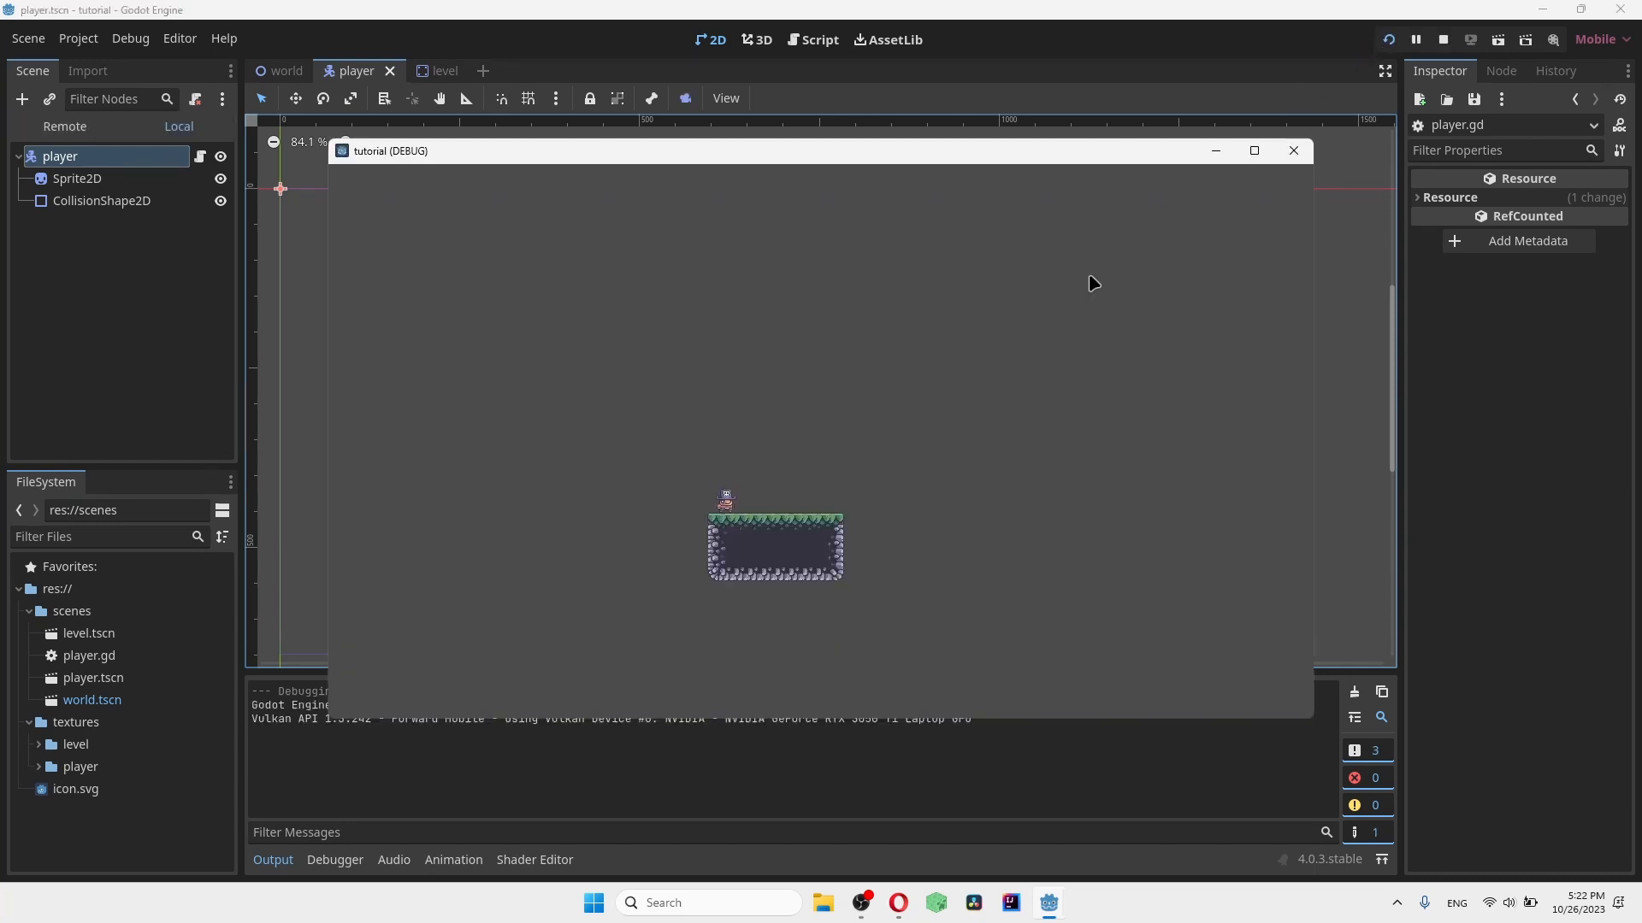
key(Right)
key(Left)
key(Right)
key(Left)
key(Right)
key(Left)
key(Right)
key(Right)
click(1293, 151)
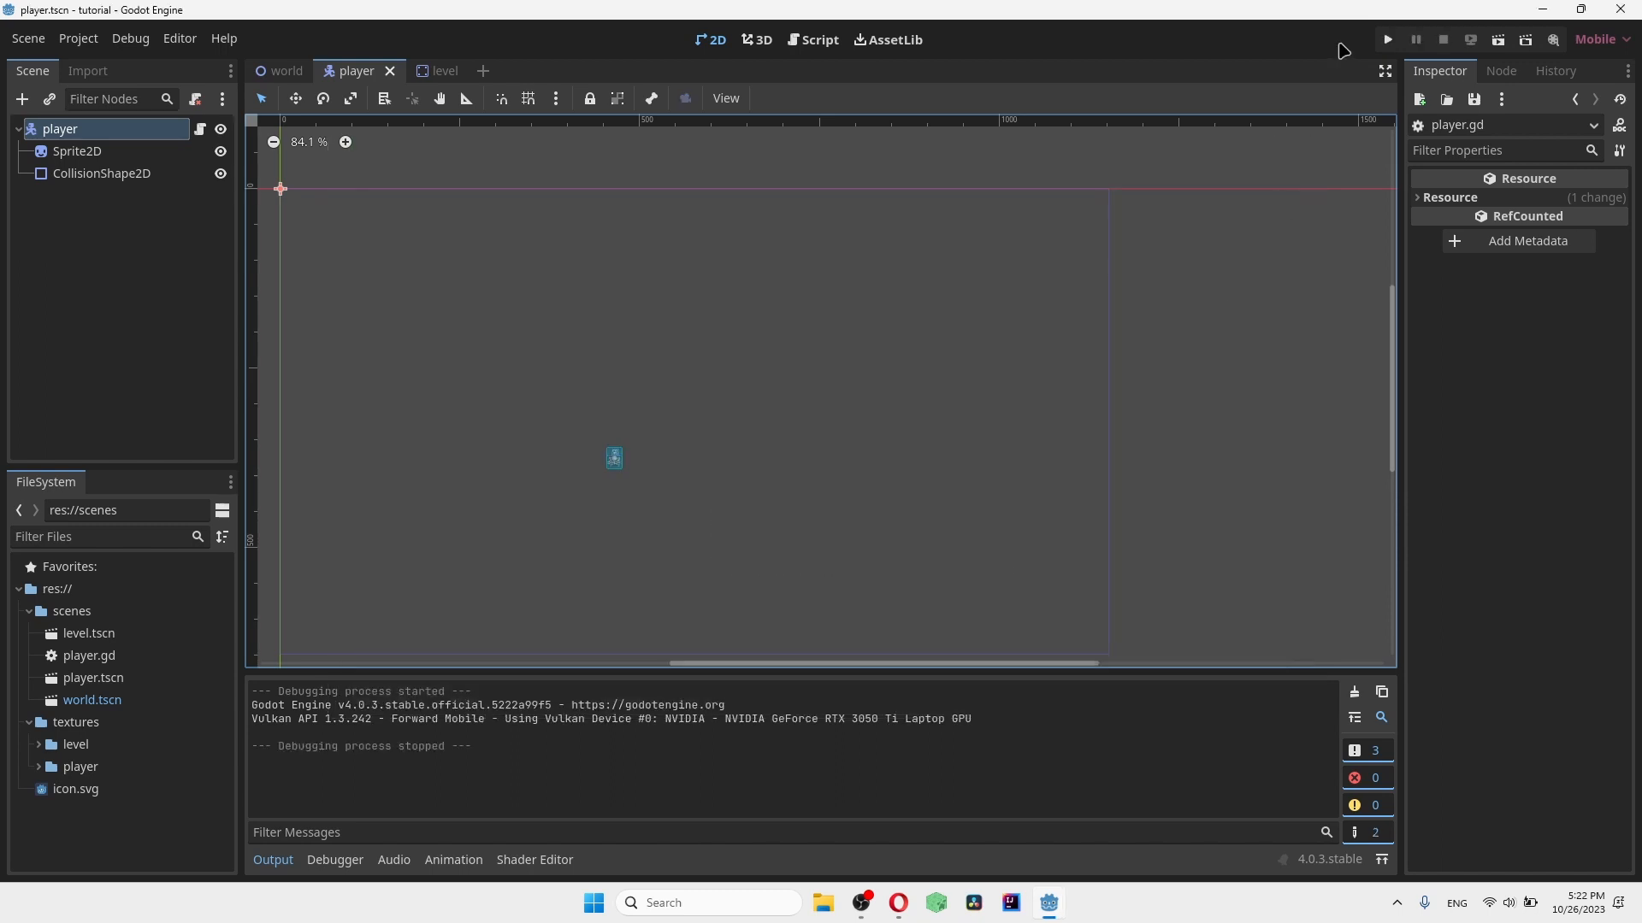
Step: Run the project, test the player's jumping and sideways movement on the platform, and close the game window
click(1386, 40)
key(space)
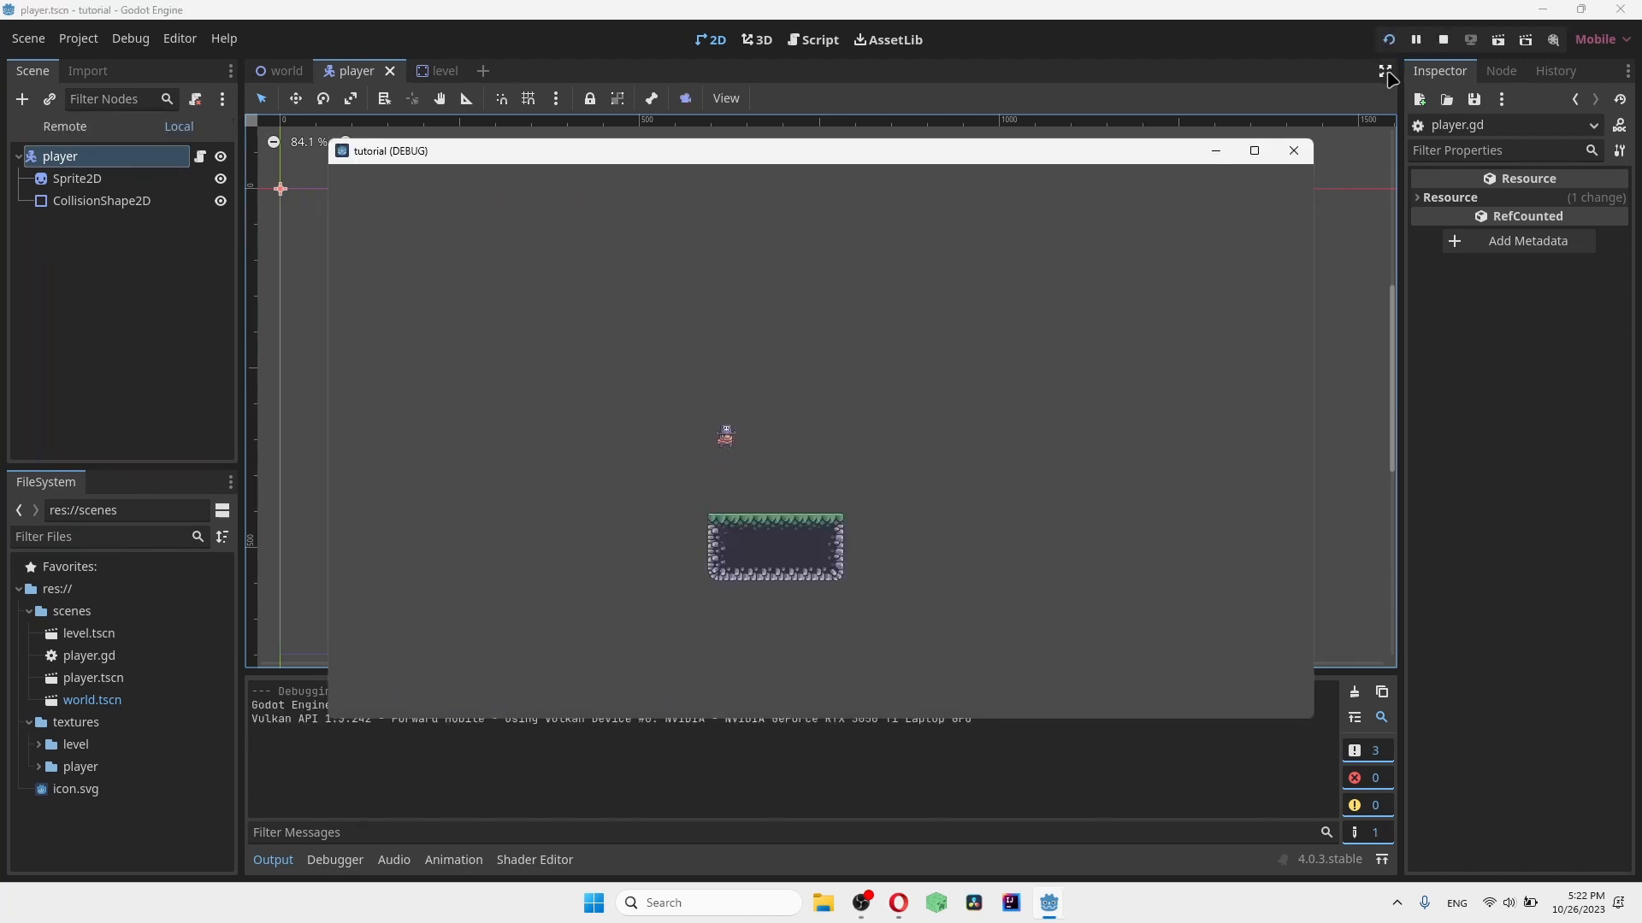
key(space)
key(Right)
key(space)
key(Left)
key(space)
key(Right)
key(Left)
click(1294, 151)
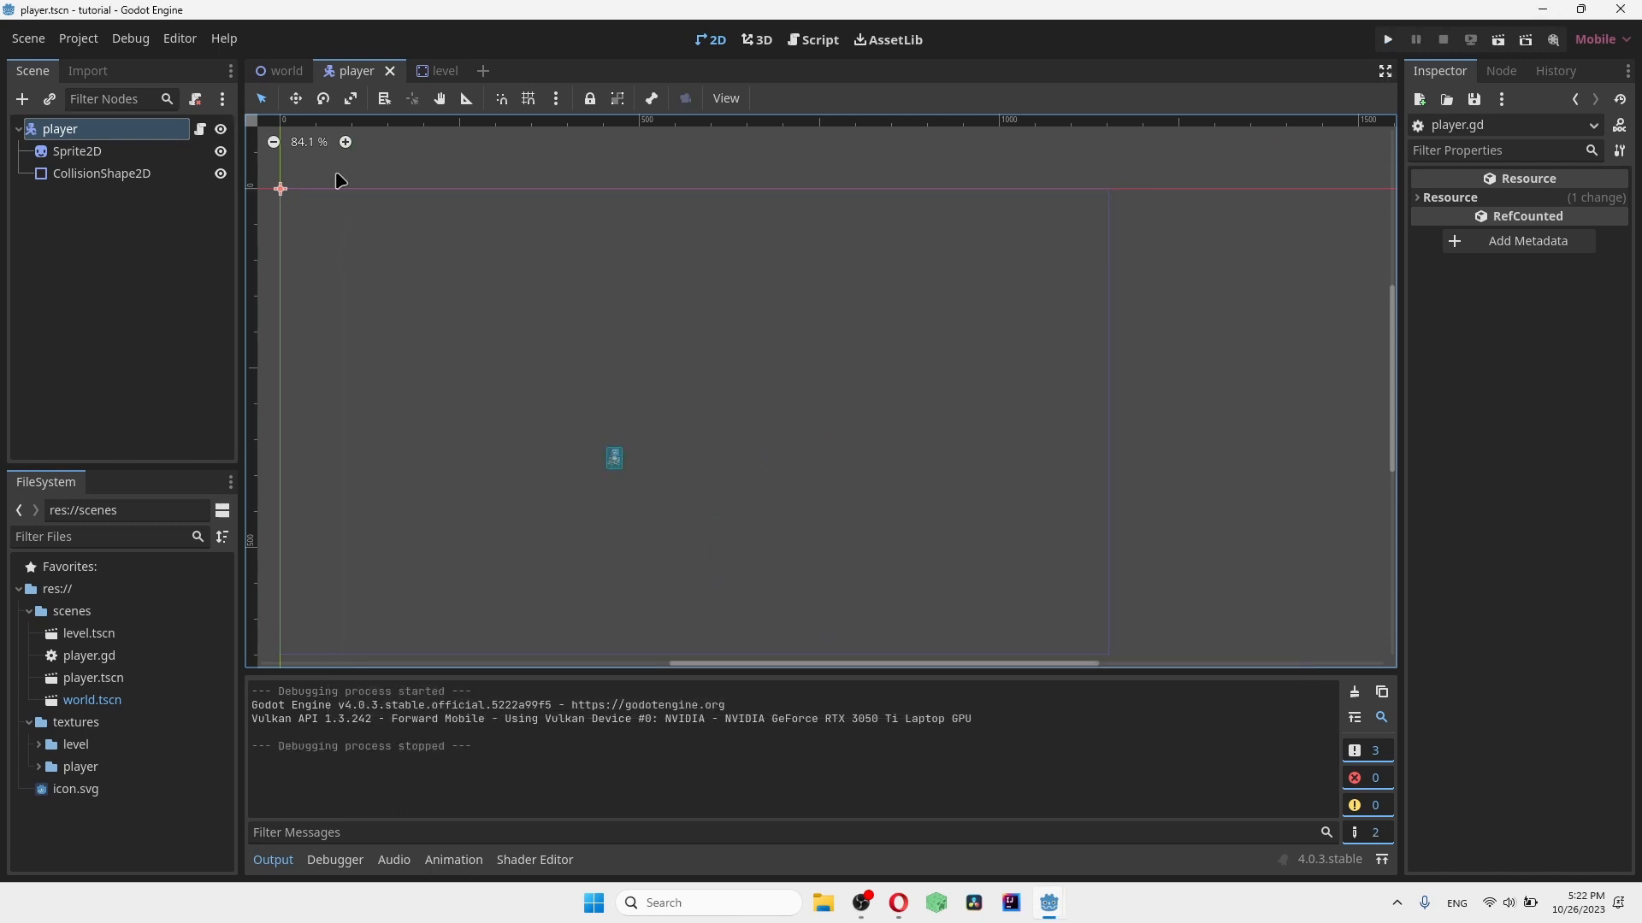
Step: Switch to the world scene and enable Visible Collision Shapes for debug runs
click(281, 70)
click(131, 38)
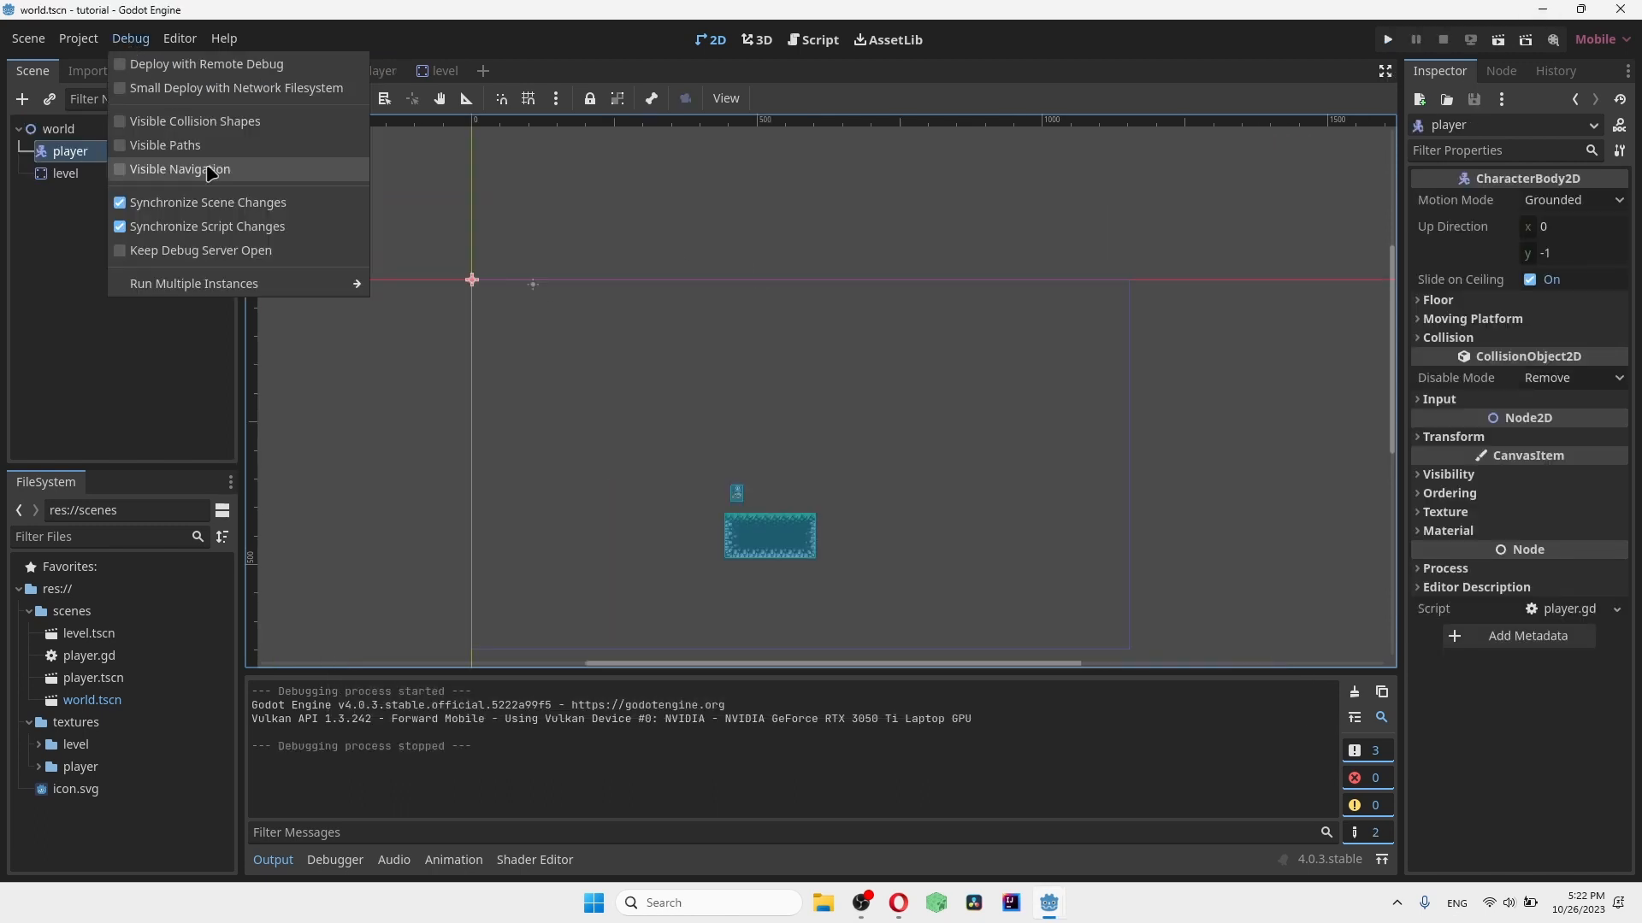
click(171, 130)
Step: Run the project with collision shapes displayed, make the player jump and move both ways, and close the game window
click(1388, 40)
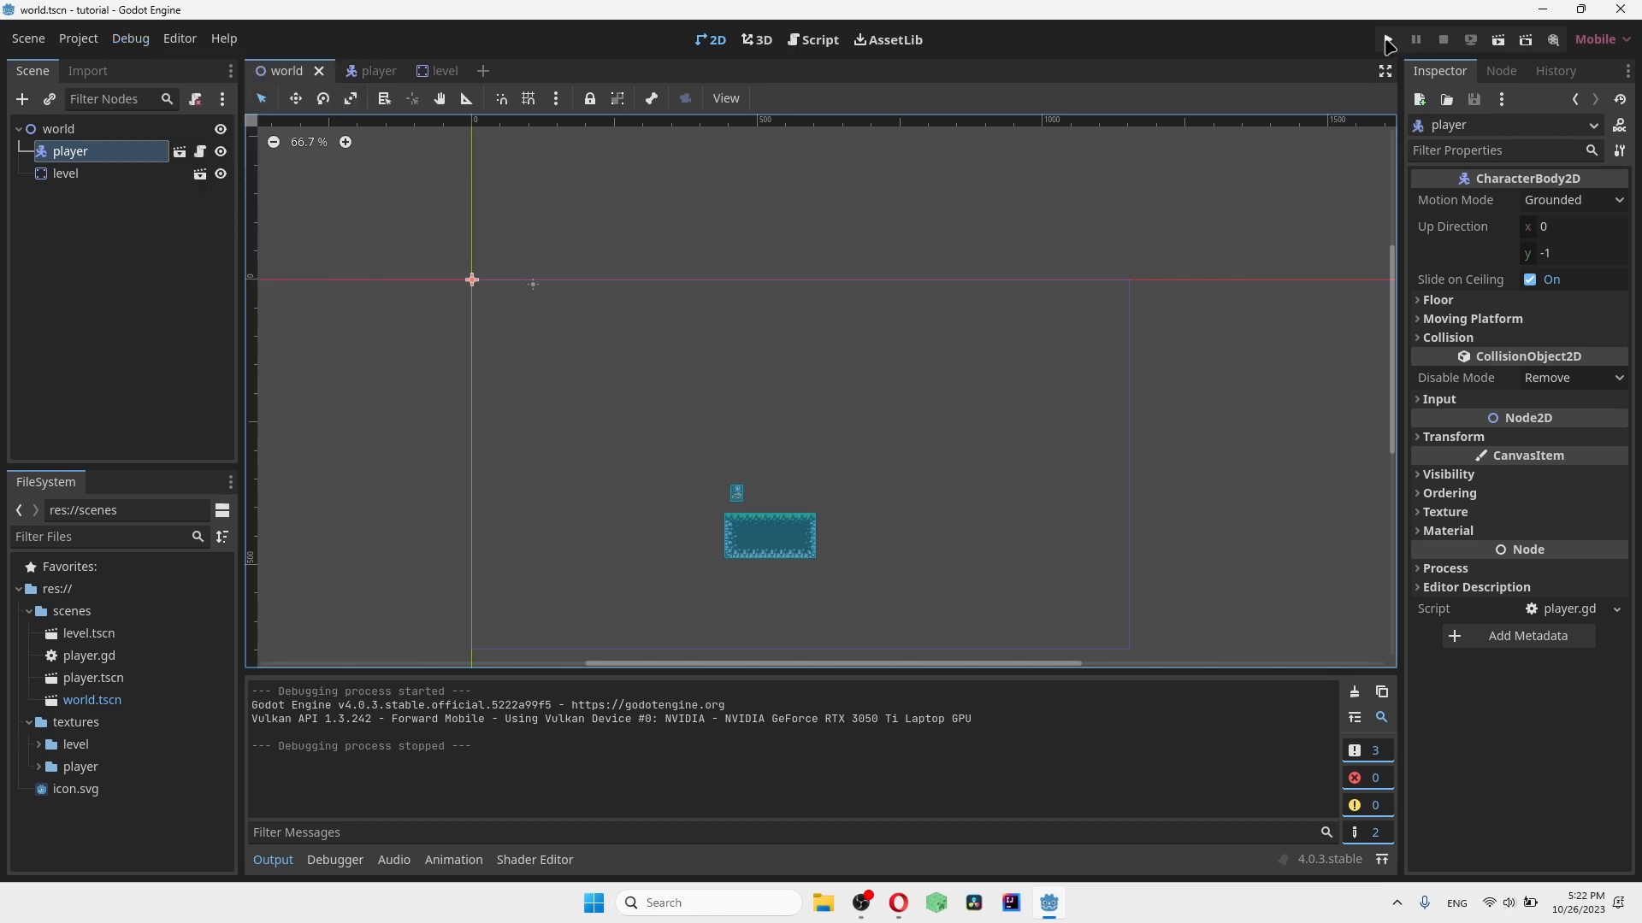
click(1388, 39)
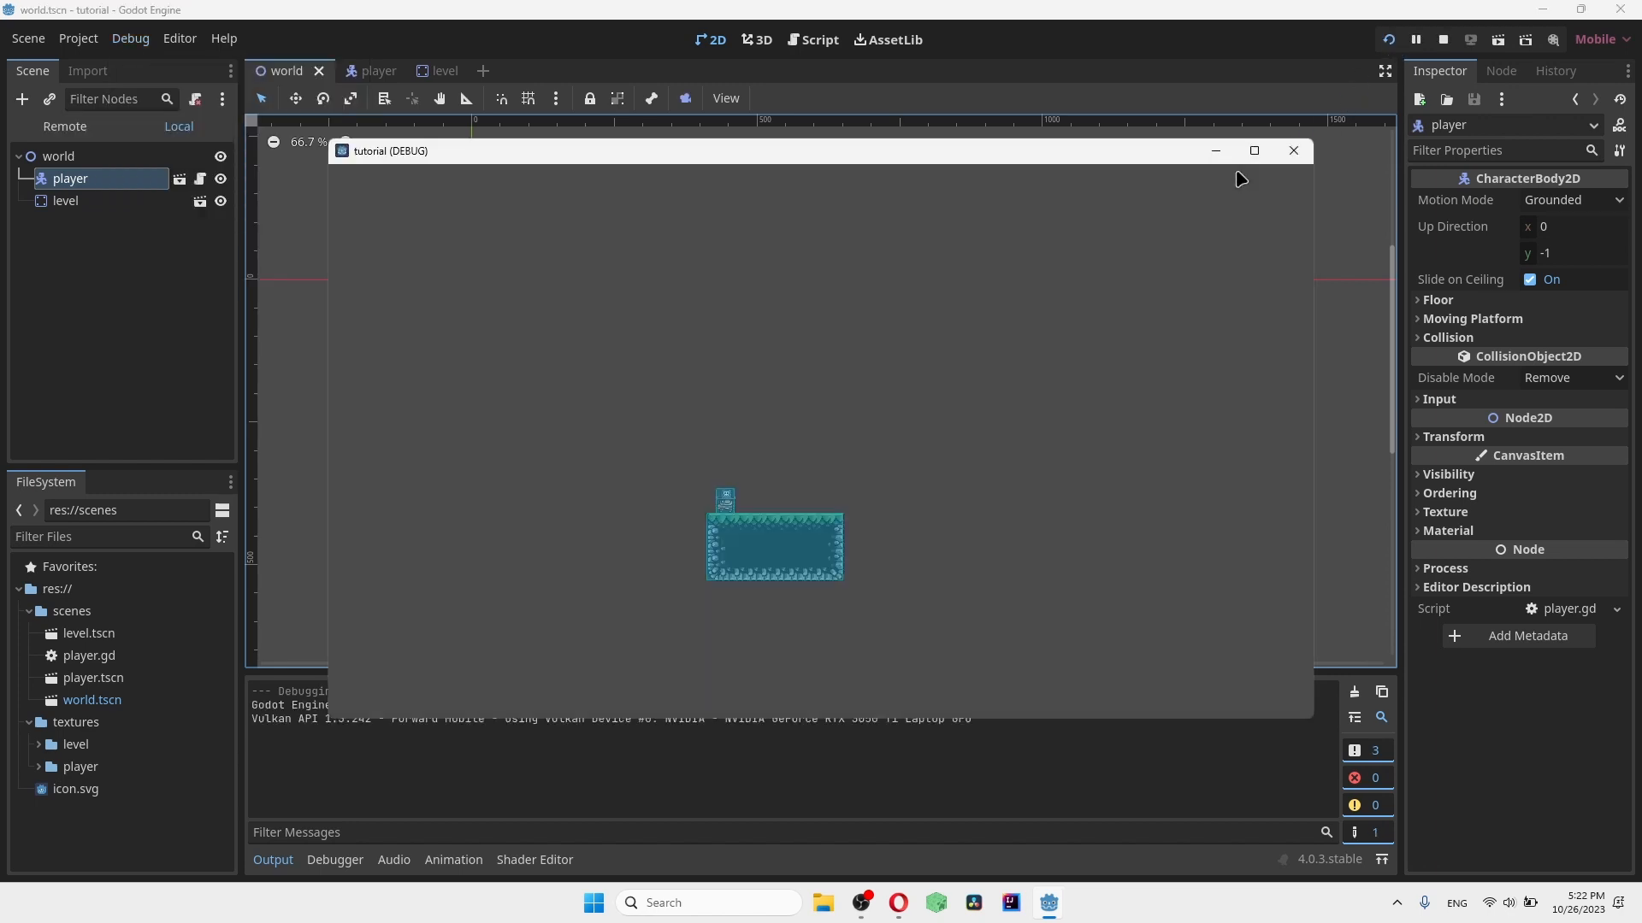
key(space)
key(space)
key(Right)
key(Left)
key(space)
click(1293, 151)
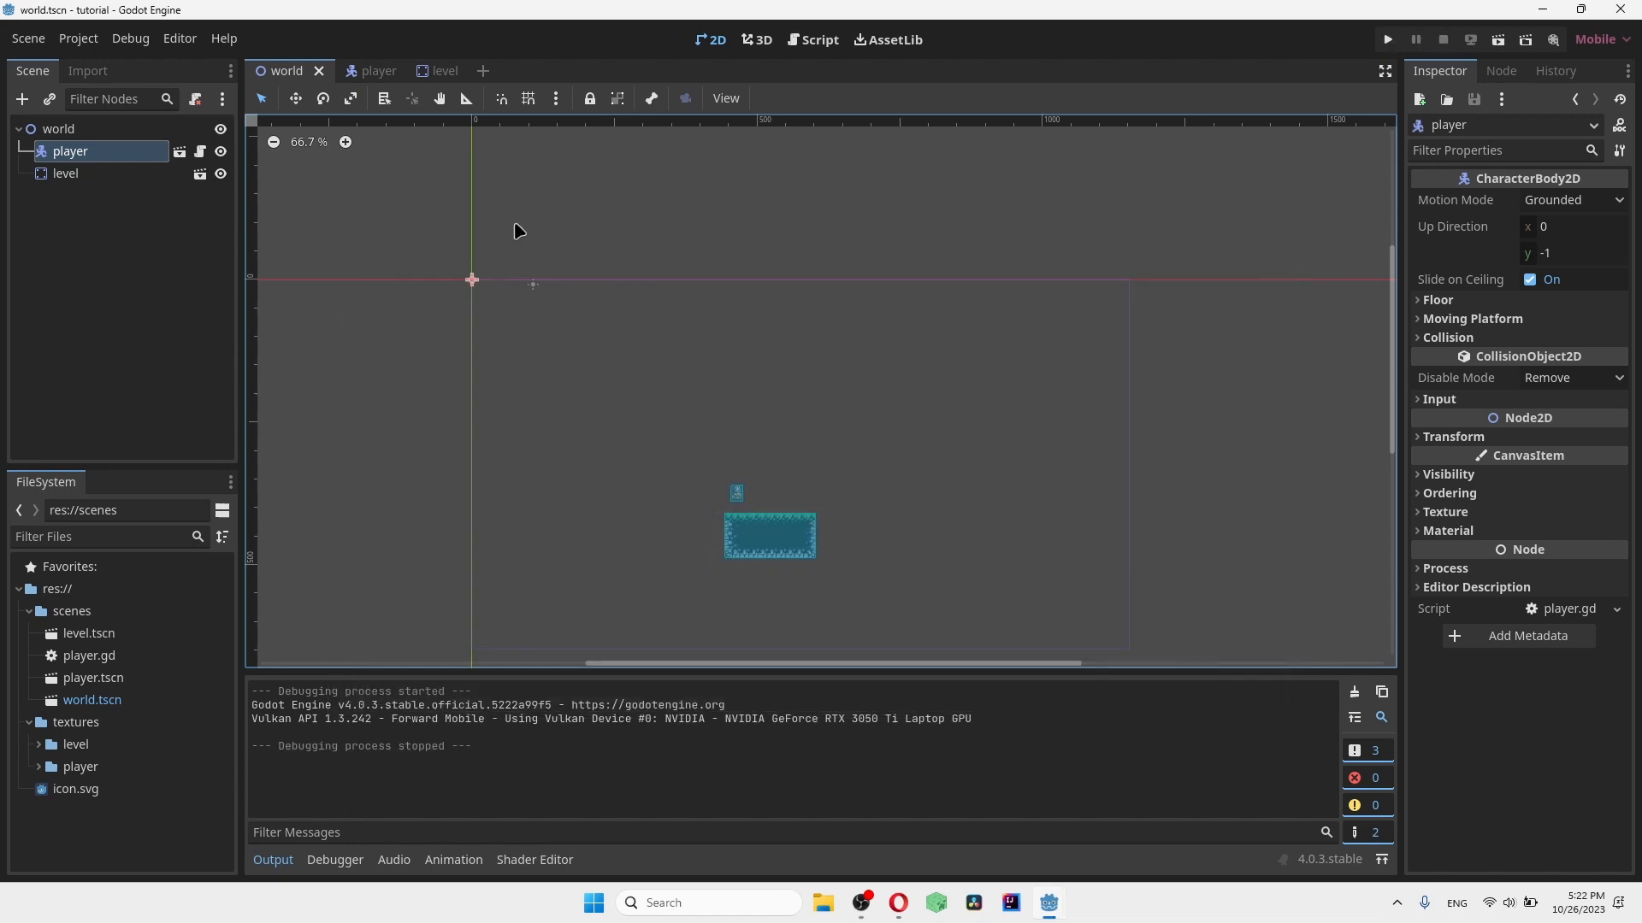
Step: Move the player scene's collision rectangle off the sprite to about (662, 182), and test-run the project before stopping it
click(371, 70)
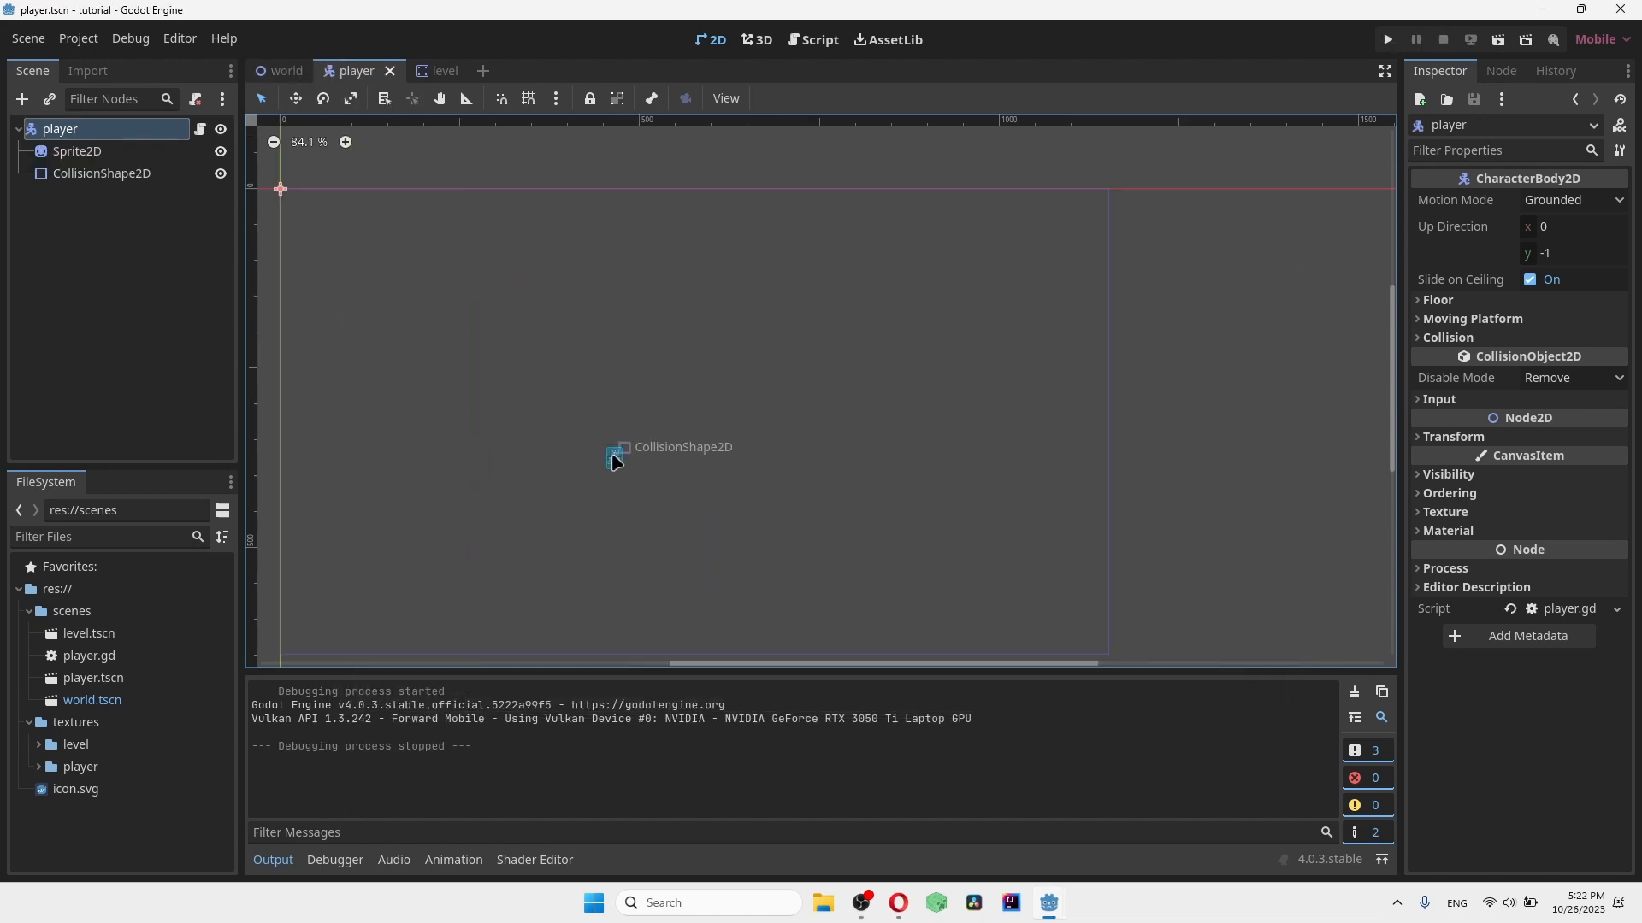
drag(615, 458, 757, 320)
key(F5)
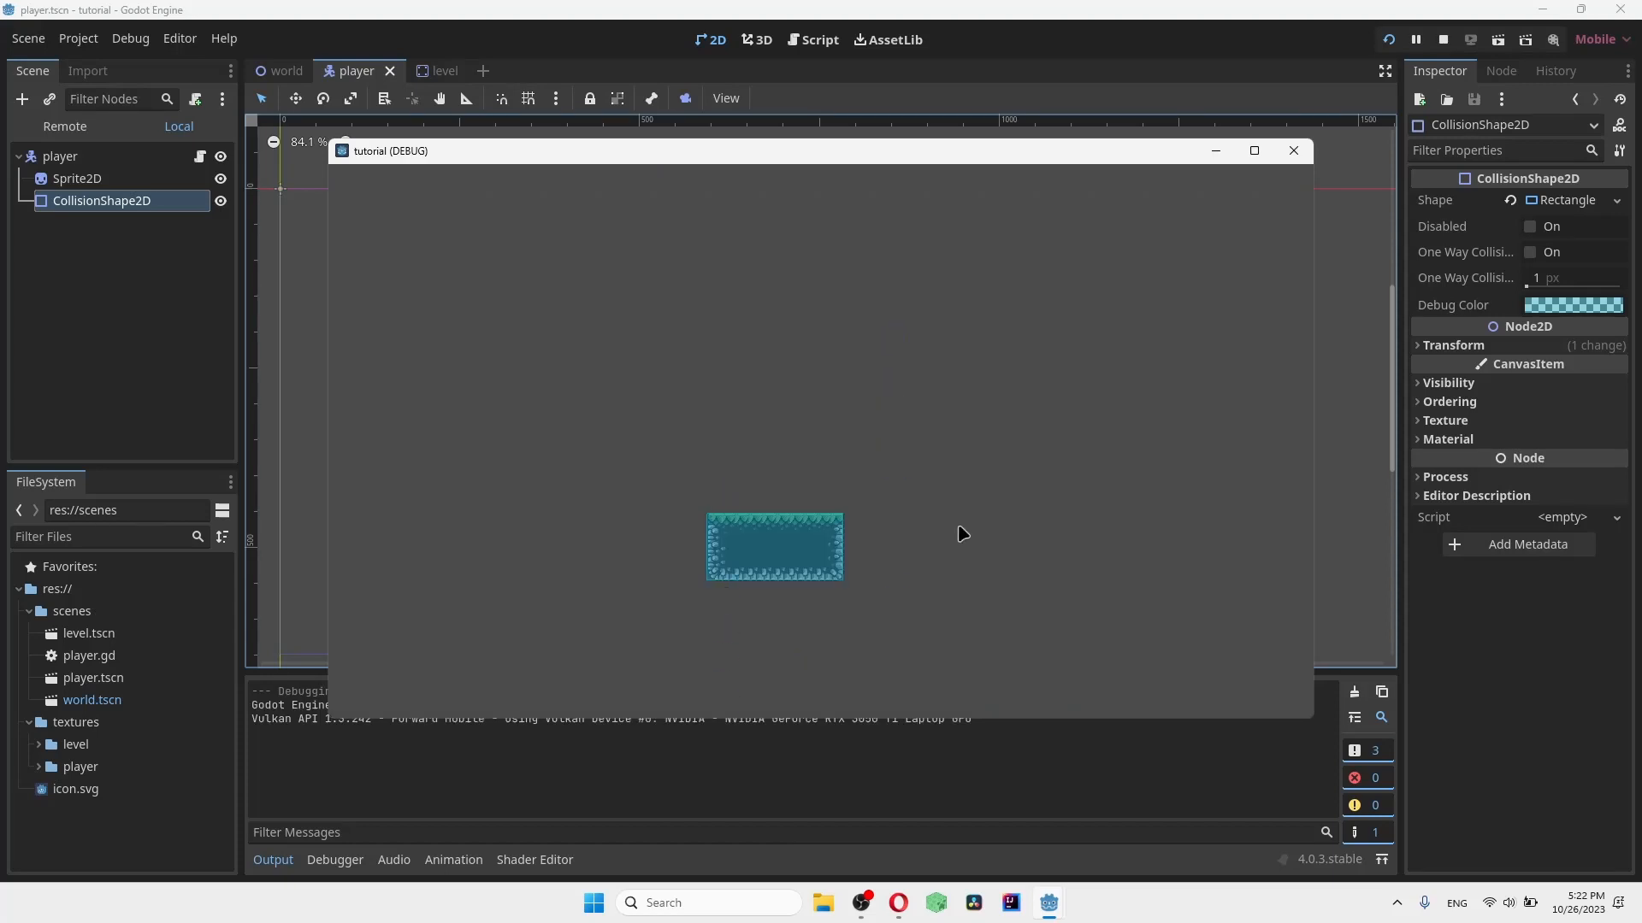
click(1212, 152)
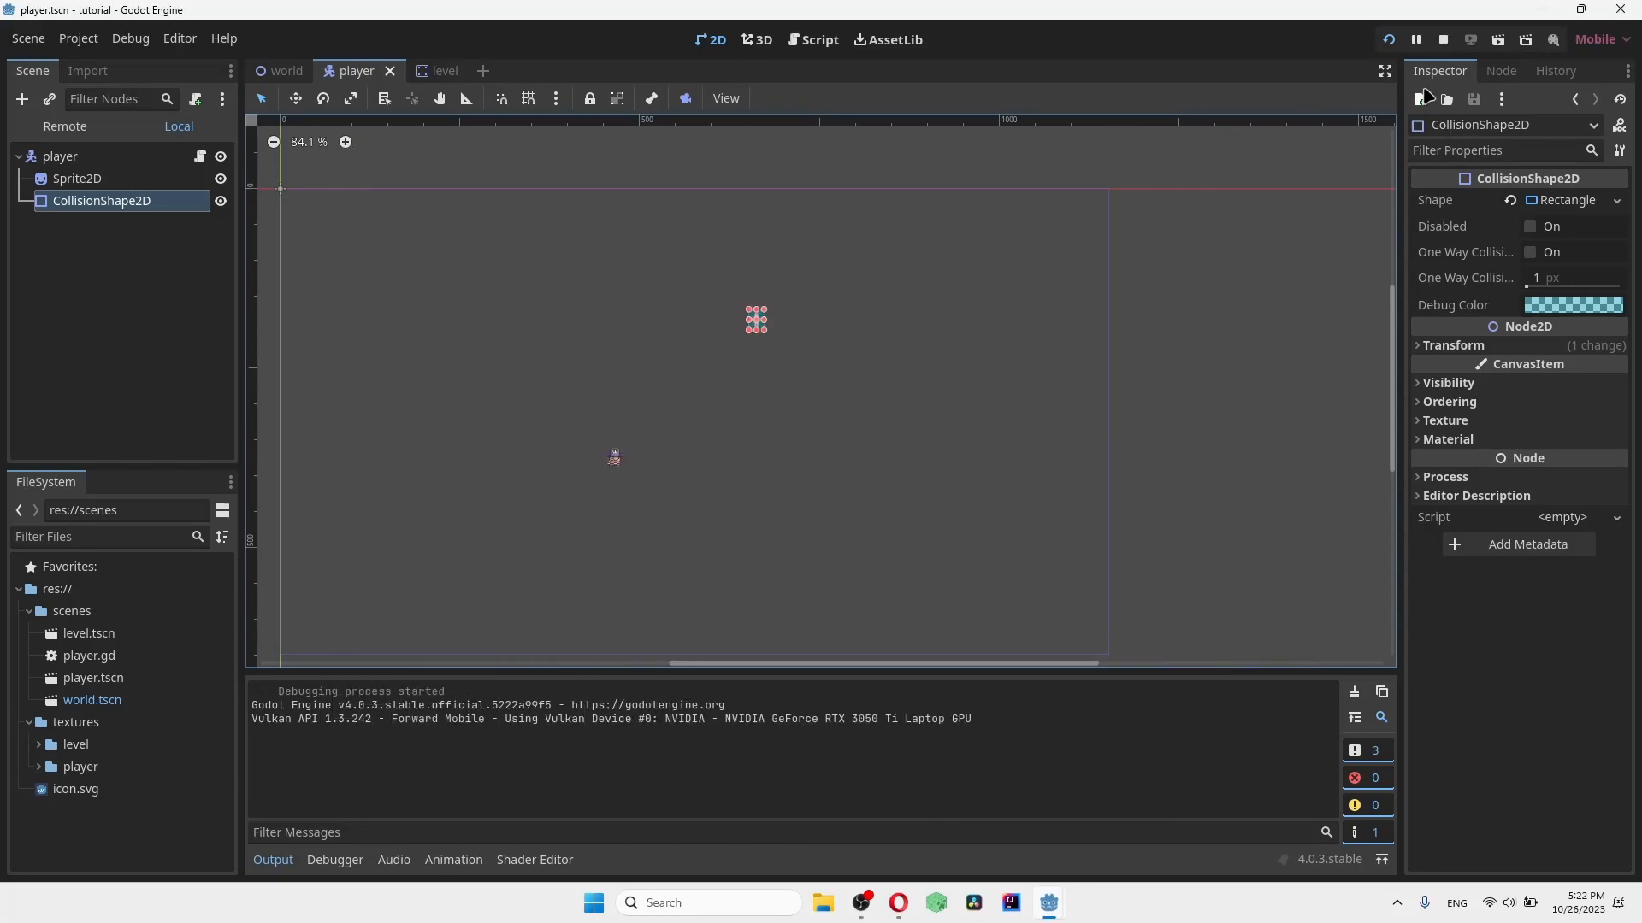
click(1443, 40)
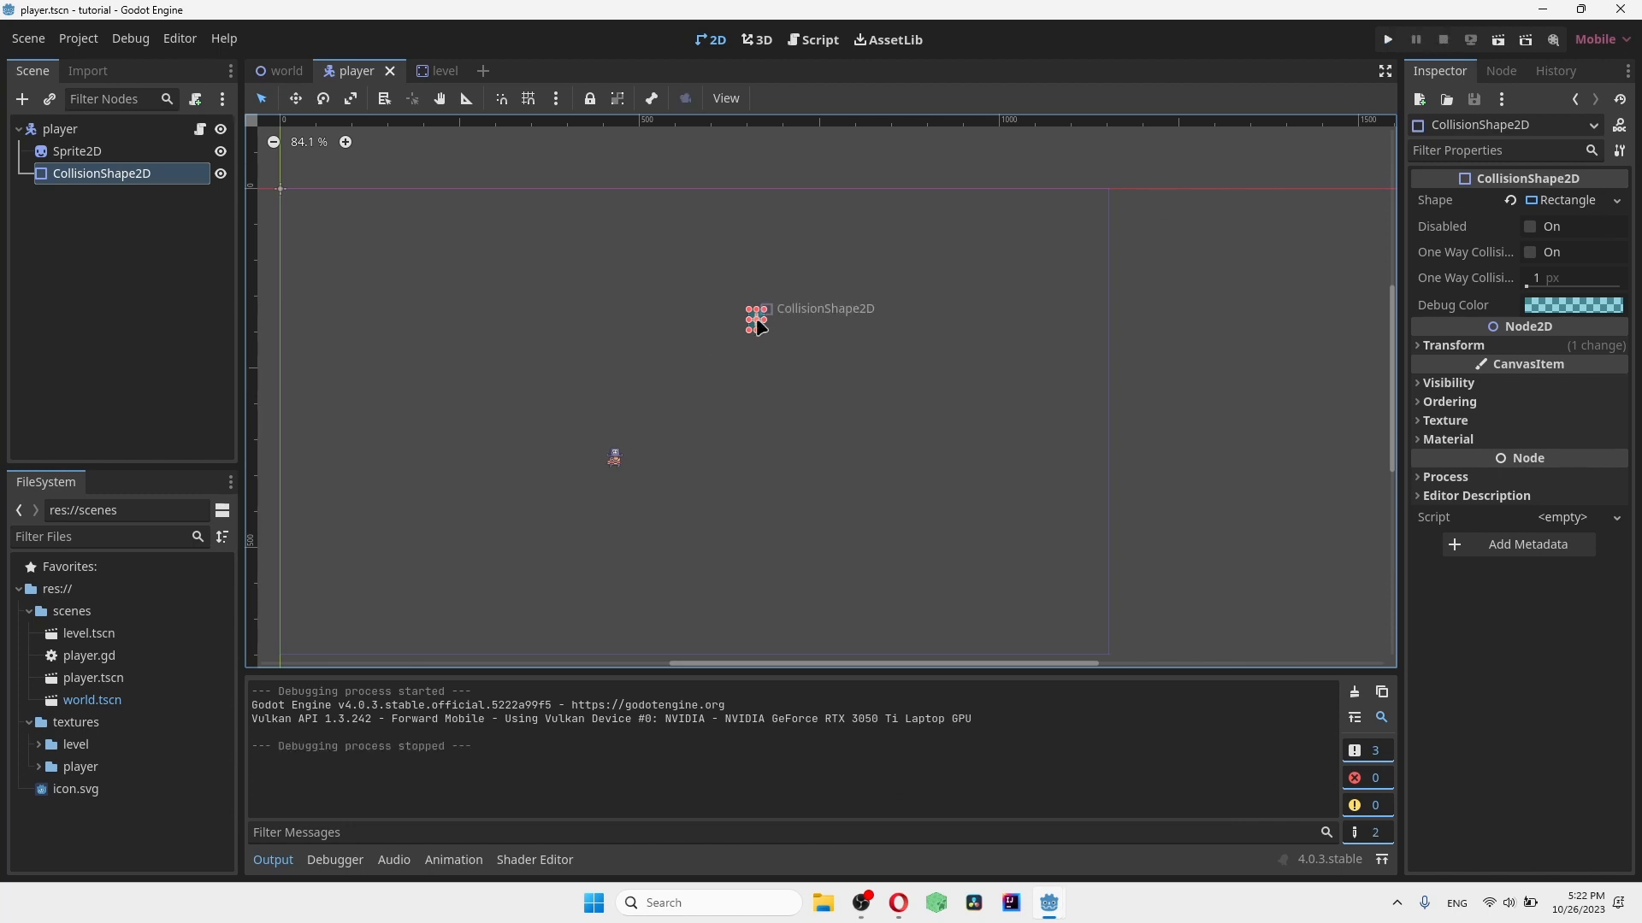
Step: Undo the collision rectangle's move, save the player scene and return to the world scene
key(ctrl+z)
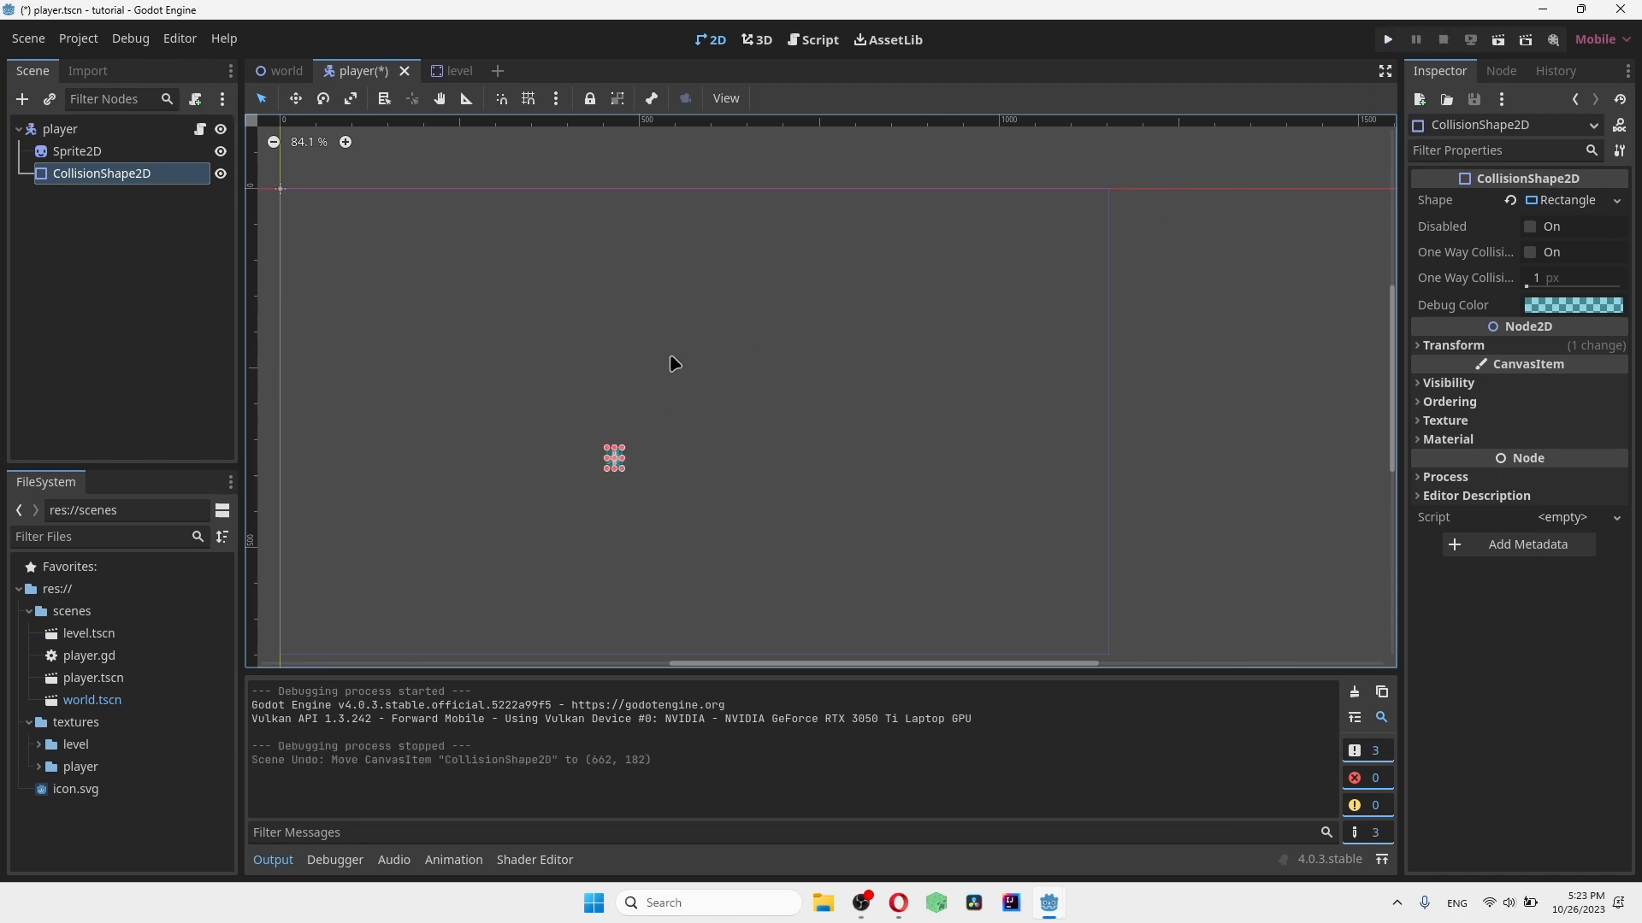
key(ctrl+s)
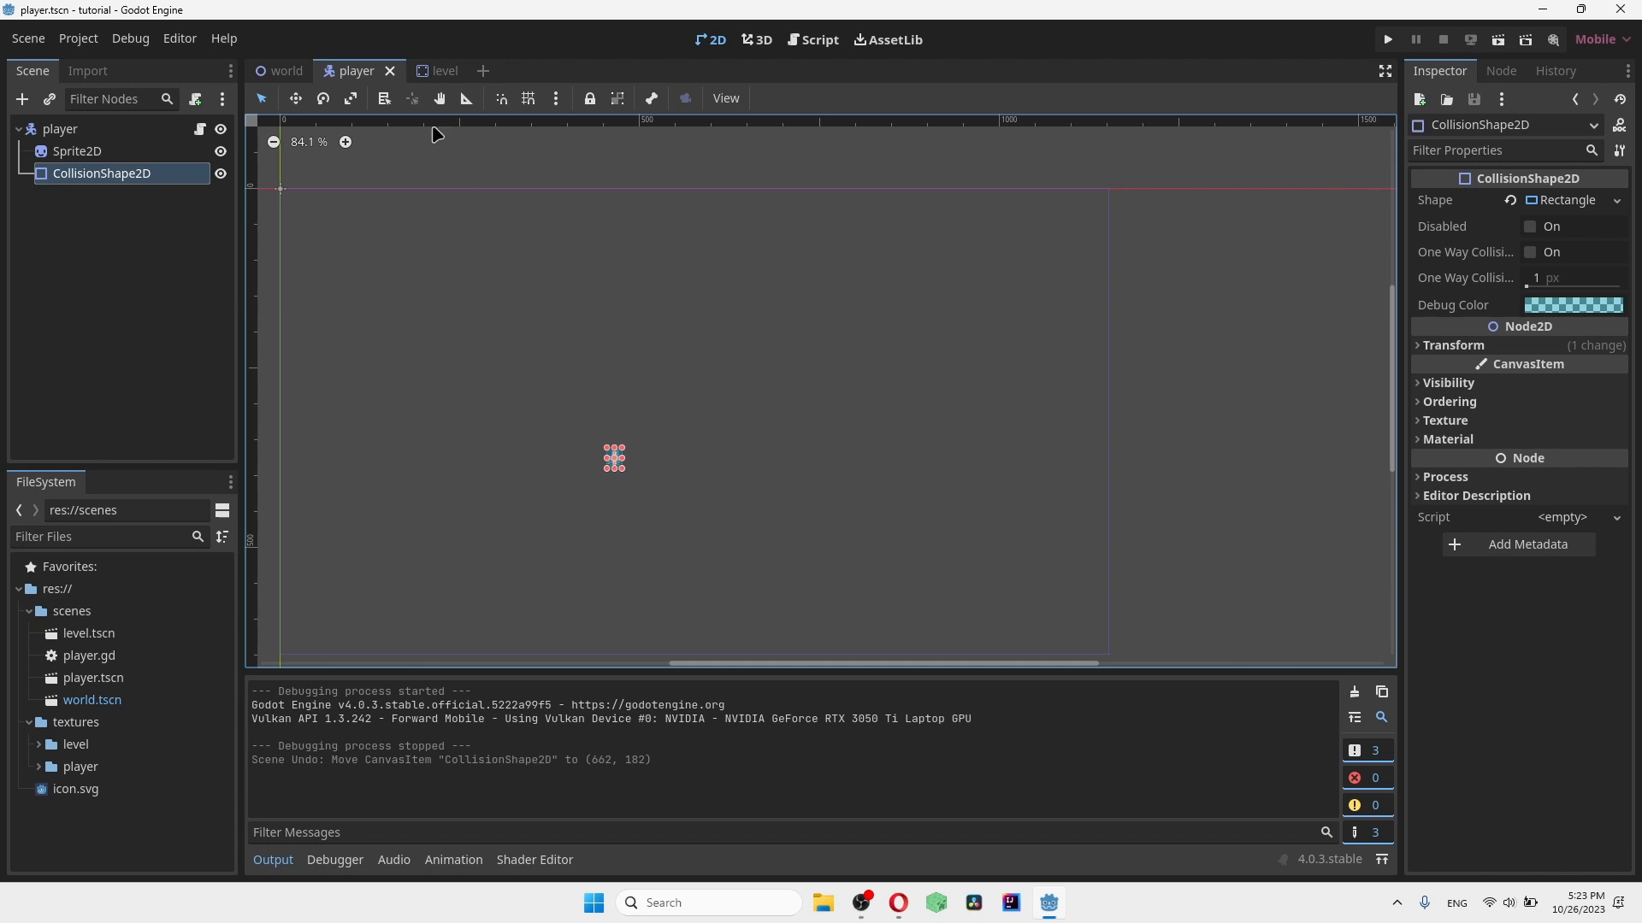
click(282, 71)
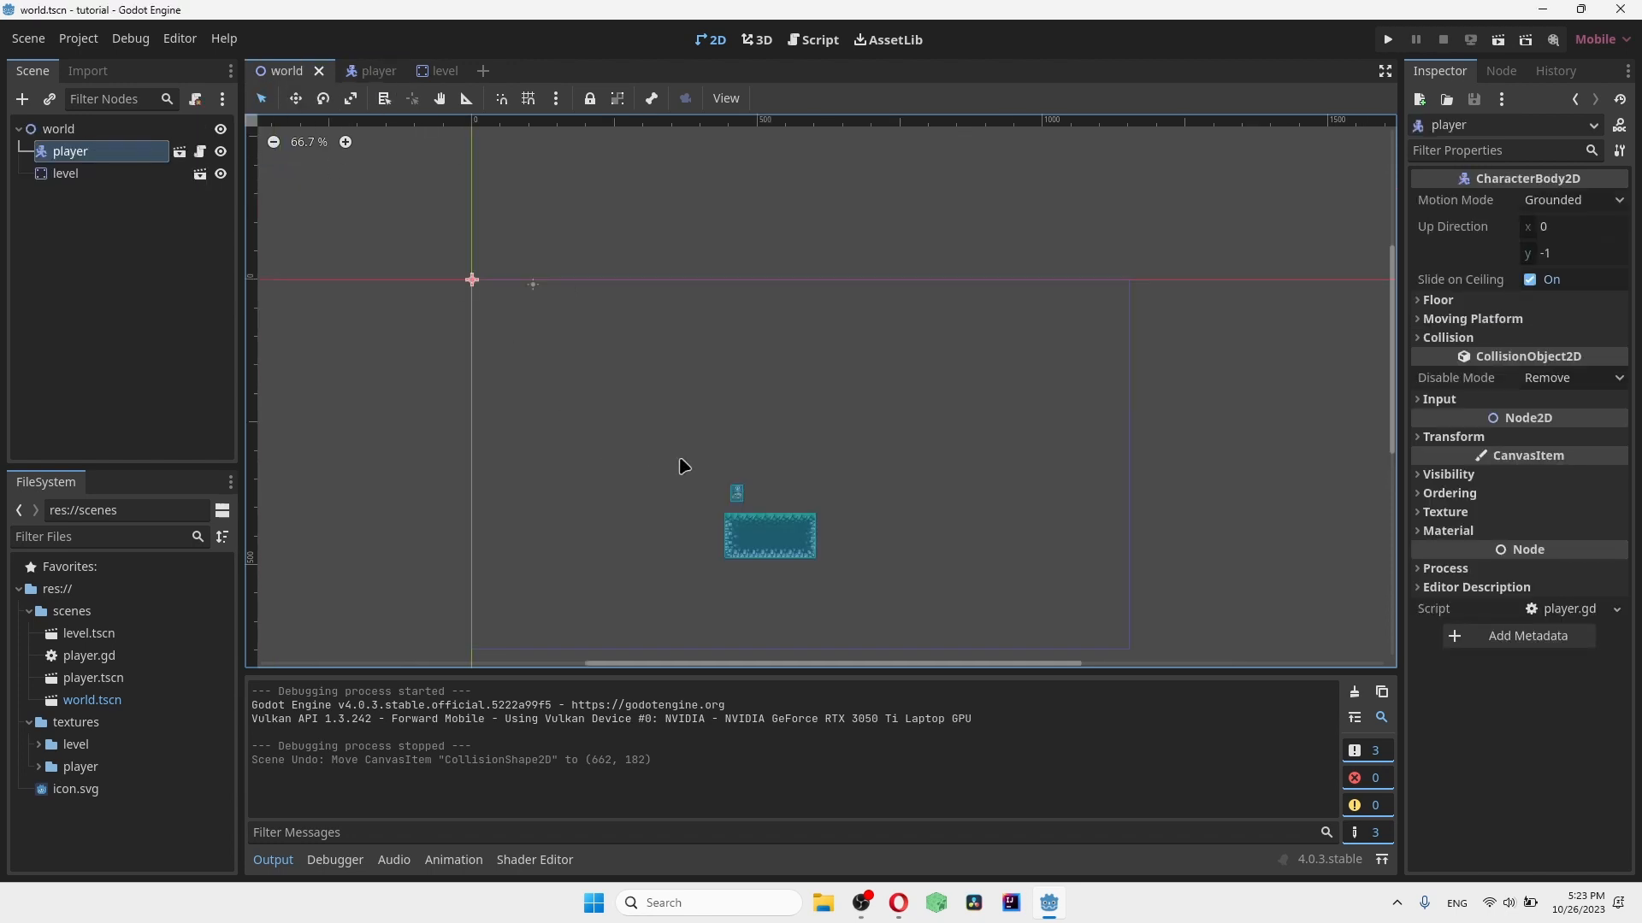
scroll(752, 542, up, 3)
scroll(780, 479, down, 2)
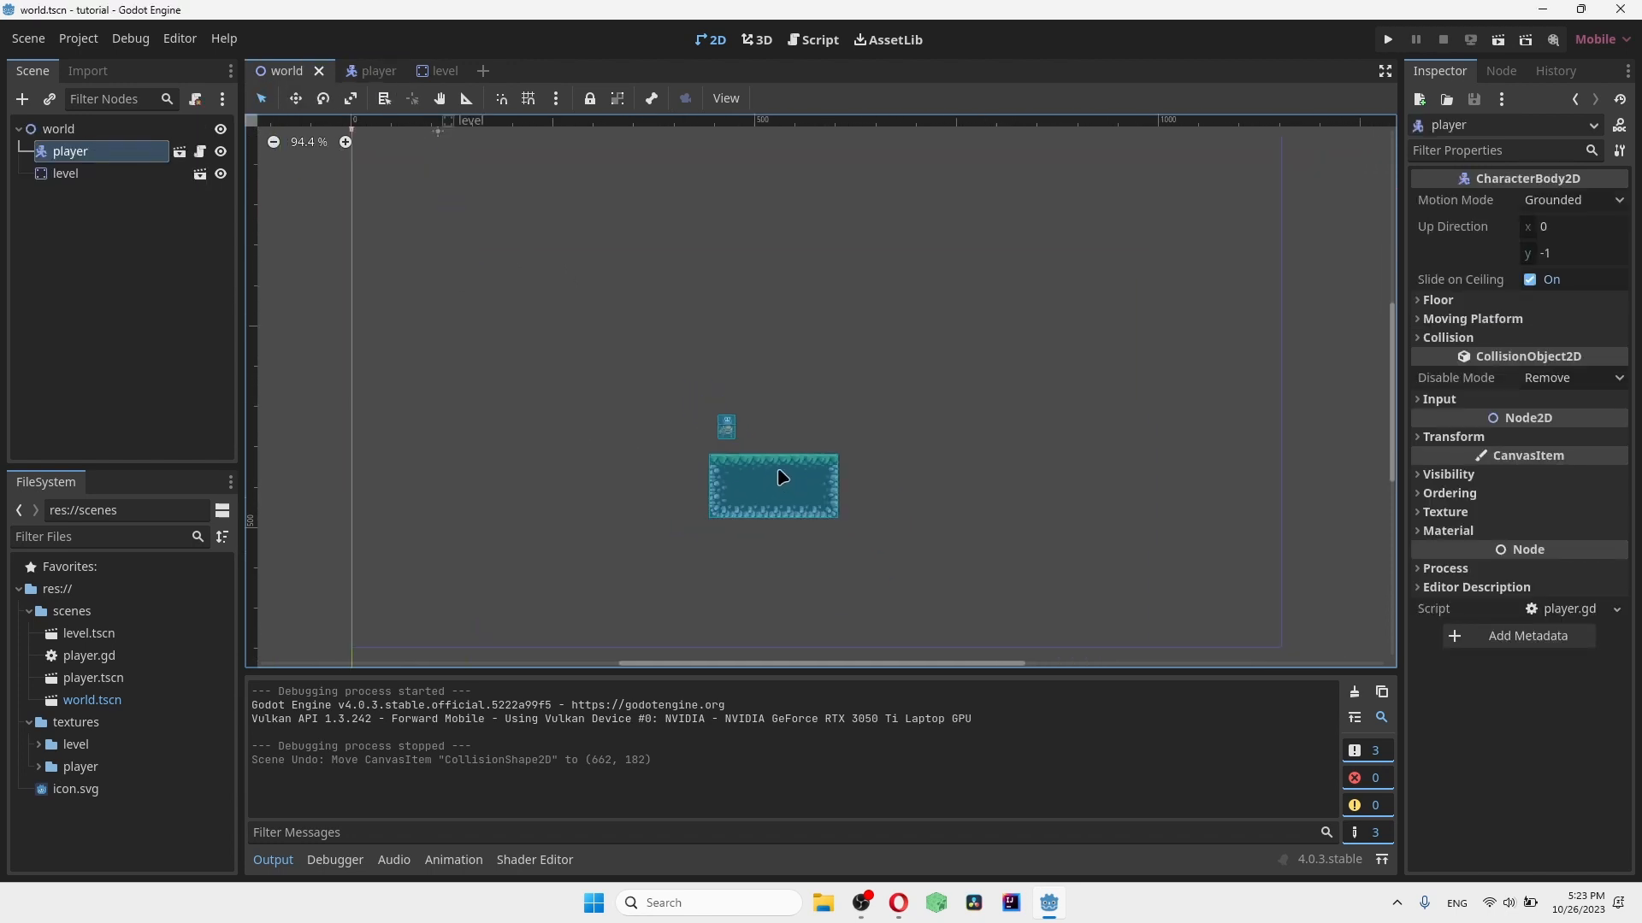
scroll(777, 476, up, 3)
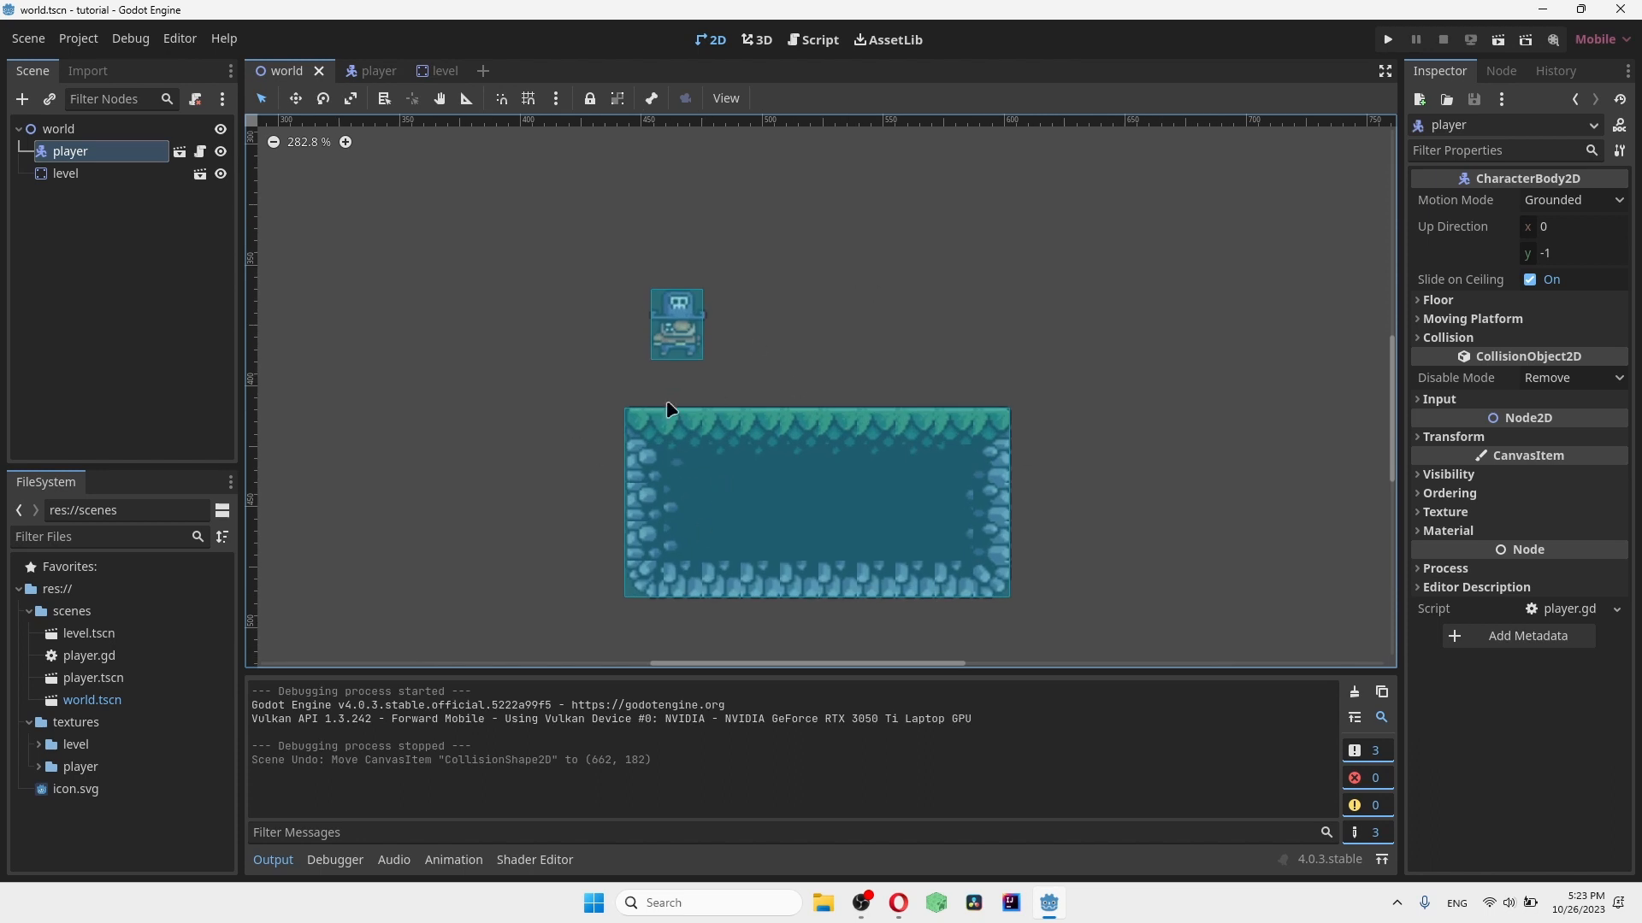
scroll(660, 377, down, 4)
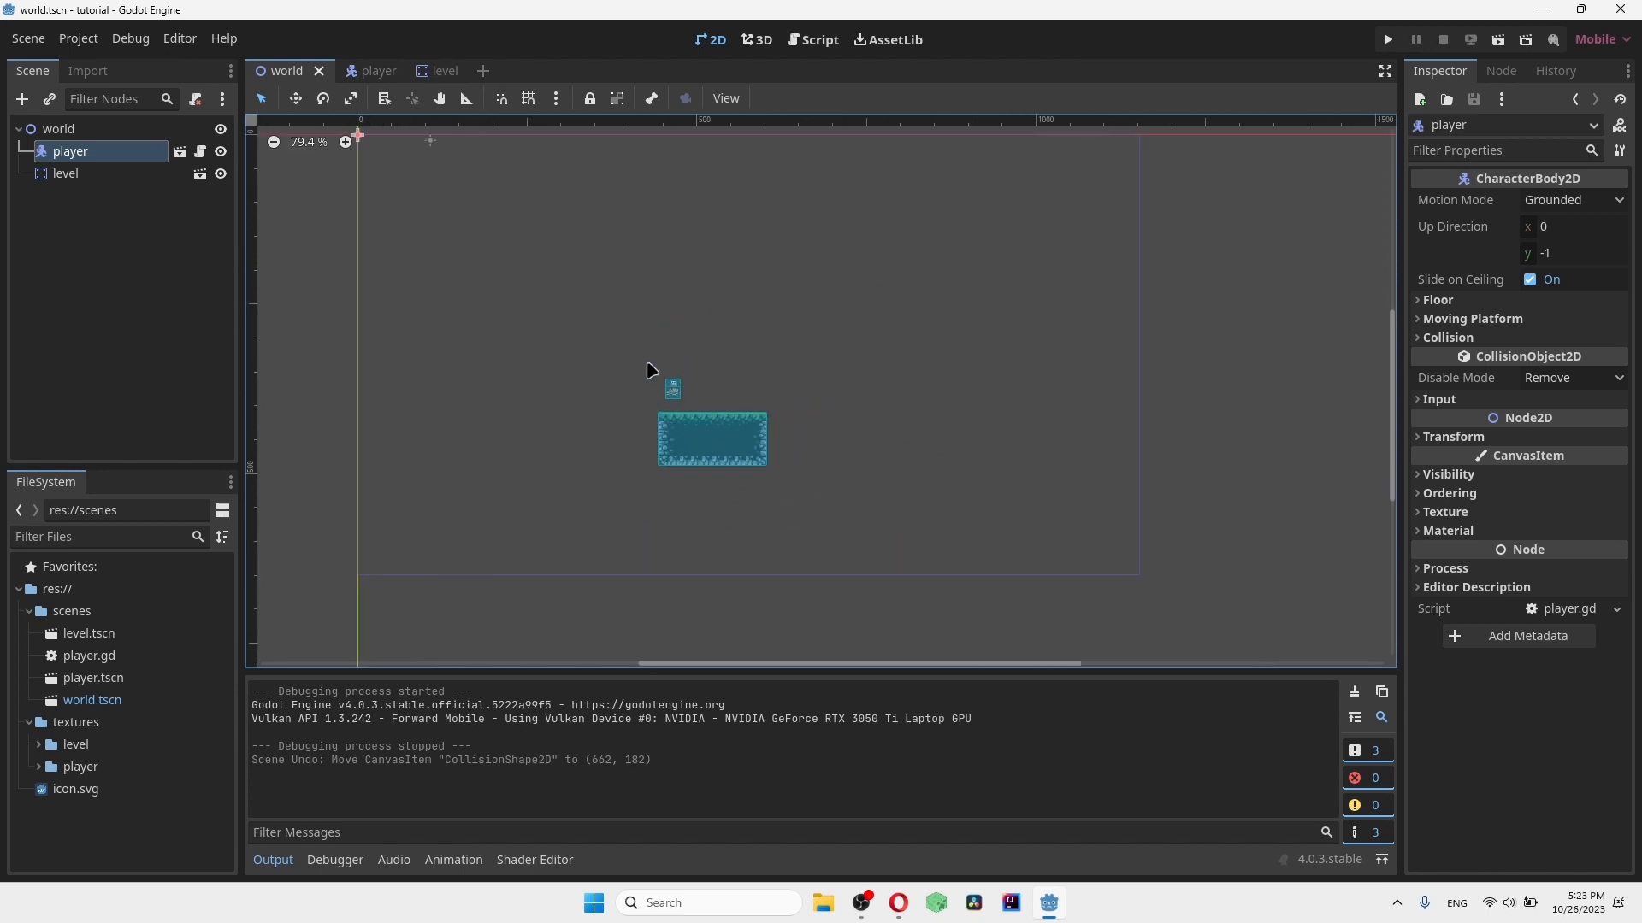
middle_drag(669, 393, 678, 413)
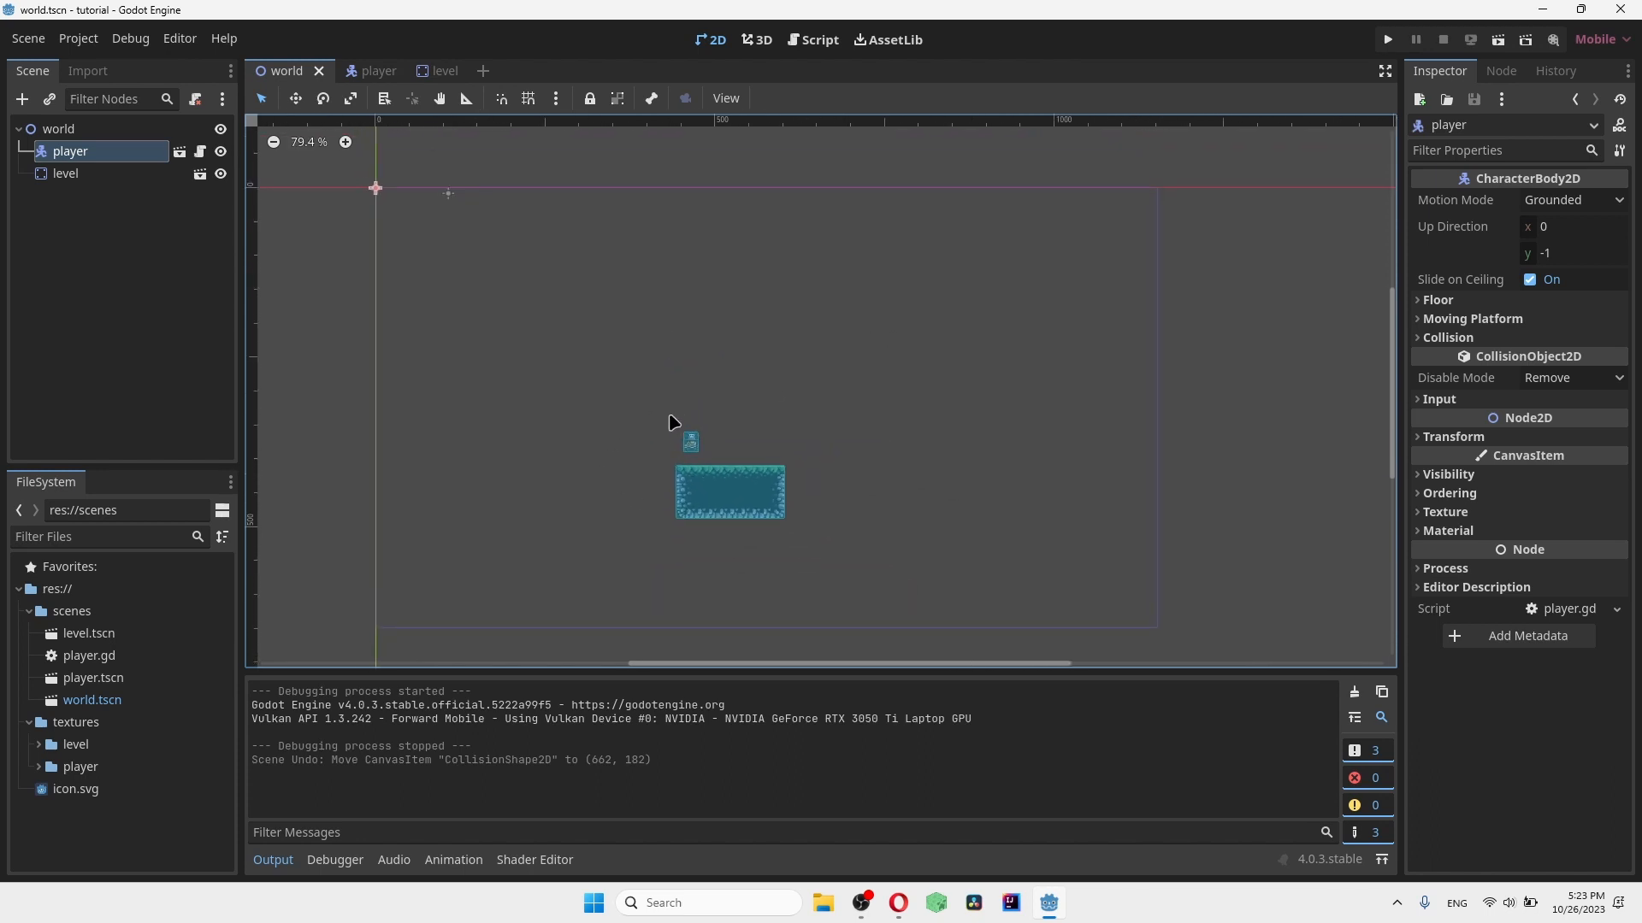